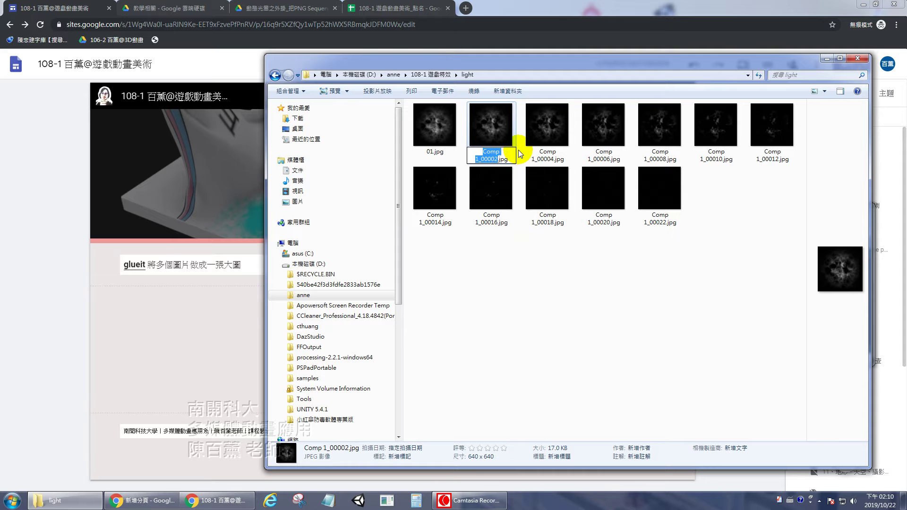
Rename Comp 1_00002.jpg as 02 and Comp 1_00004.jpg as 03.
{"action": "type", "text": "02"}
{"action": "key", "text": "Return"}
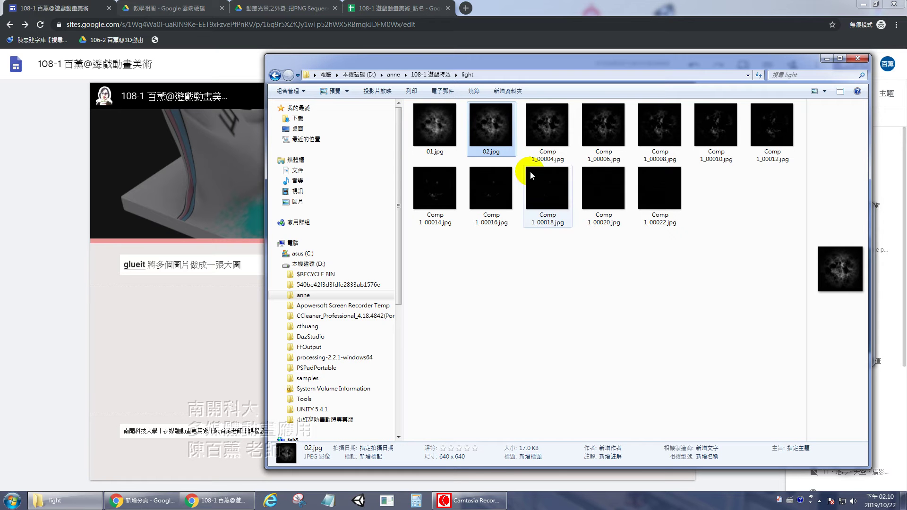
{"action": "right_click", "coordinate": [537, 152]}
{"action": "left_click", "coordinate": [602, 365]}
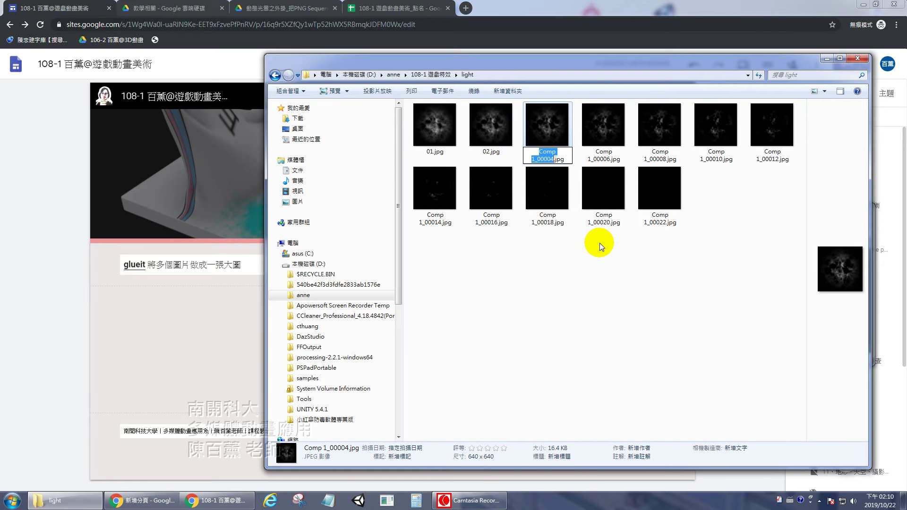
{"action": "type", "text": "03"}
{"action": "key", "text": "Return"}
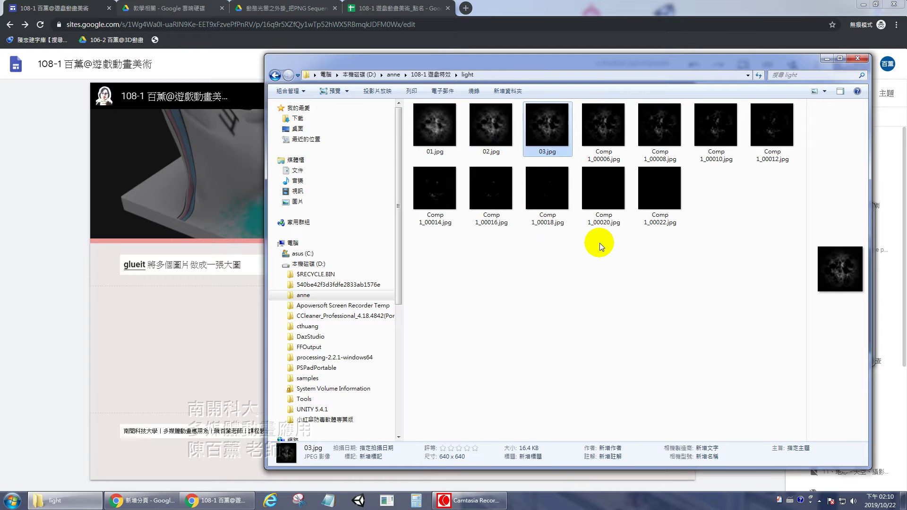
Rename Comp 1_00006.jpg as 04 and Comp 1_00008.jpg as 05.
{"action": "right_click", "coordinate": [614, 136]}
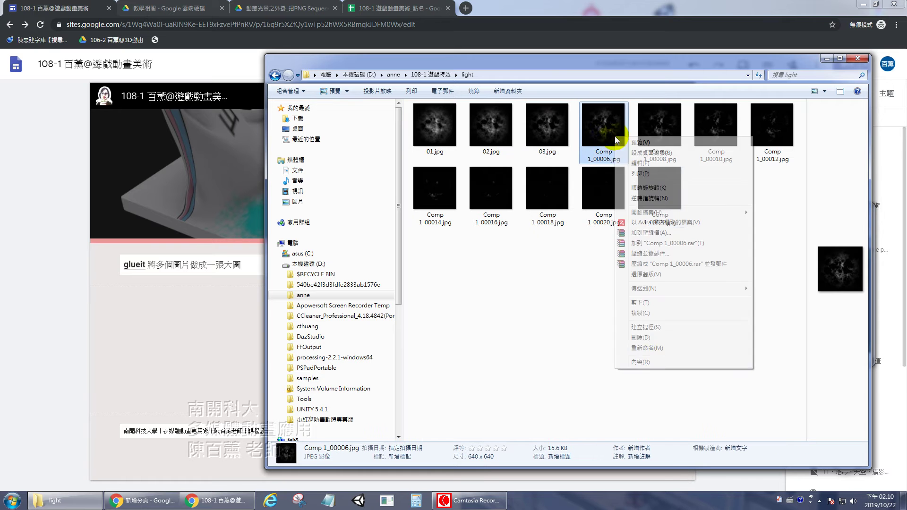
{"action": "left_click", "coordinate": [653, 348]}
{"action": "type", "text": "04"}
{"action": "key", "text": "Return"}
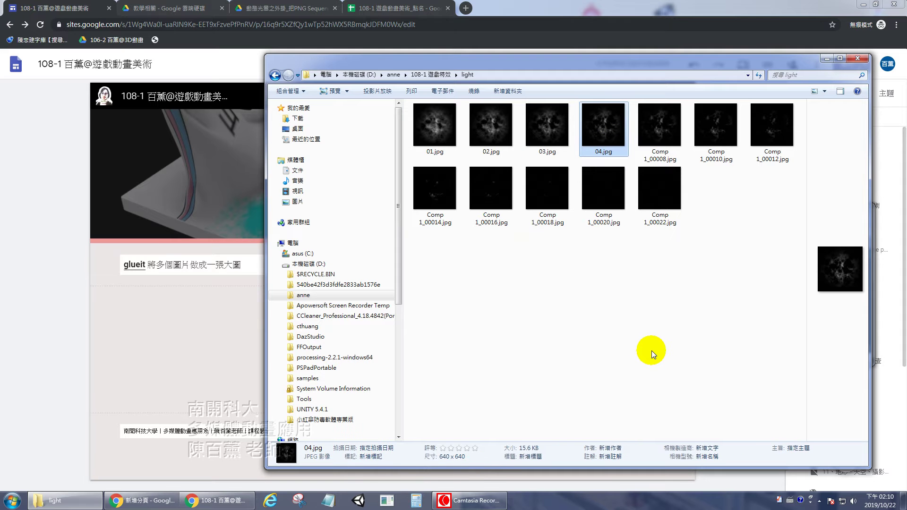
{"action": "right_click", "coordinate": [670, 137]}
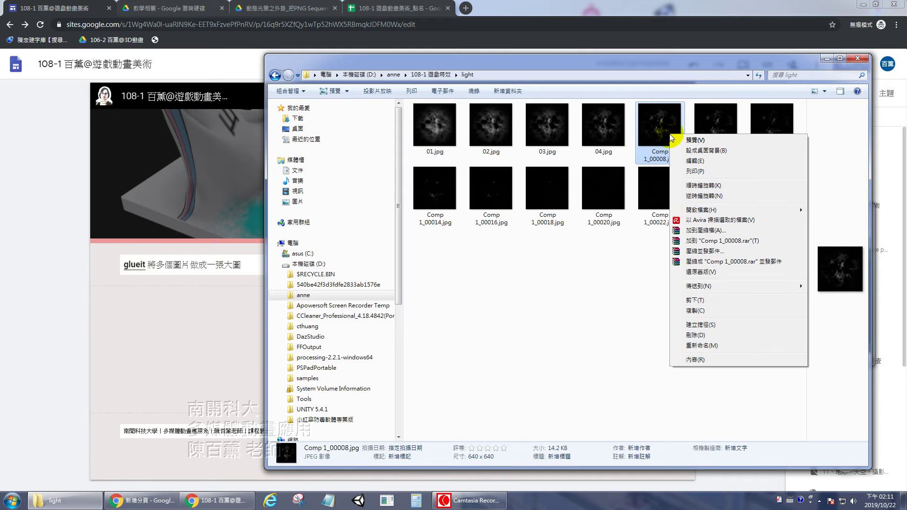
{"action": "left_click", "coordinate": [699, 345]}
{"action": "type", "text": "05"}
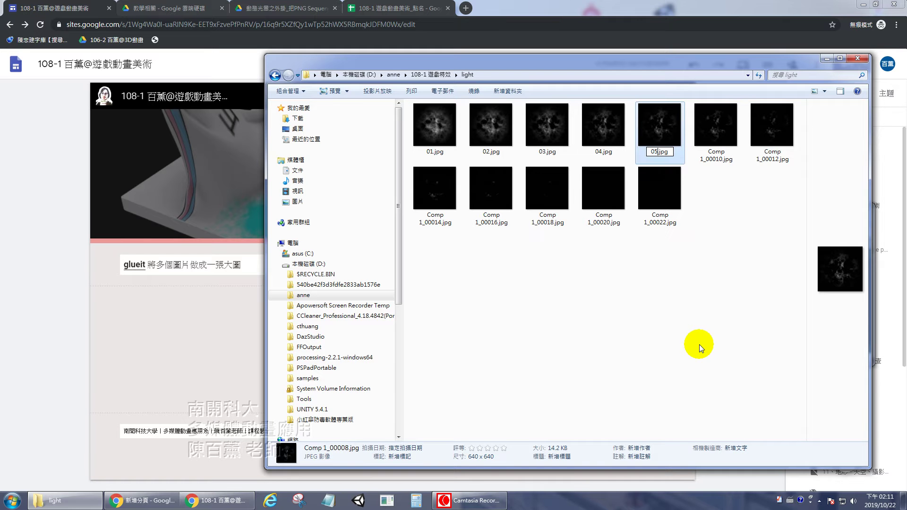
{"action": "key", "text": "Return"}
Rename Comp 1_00010.jpg as 06 and select Comp 1_00012.jpg.
{"action": "left_click", "coordinate": [716, 135]}
{"action": "right_click", "coordinate": [716, 135]}
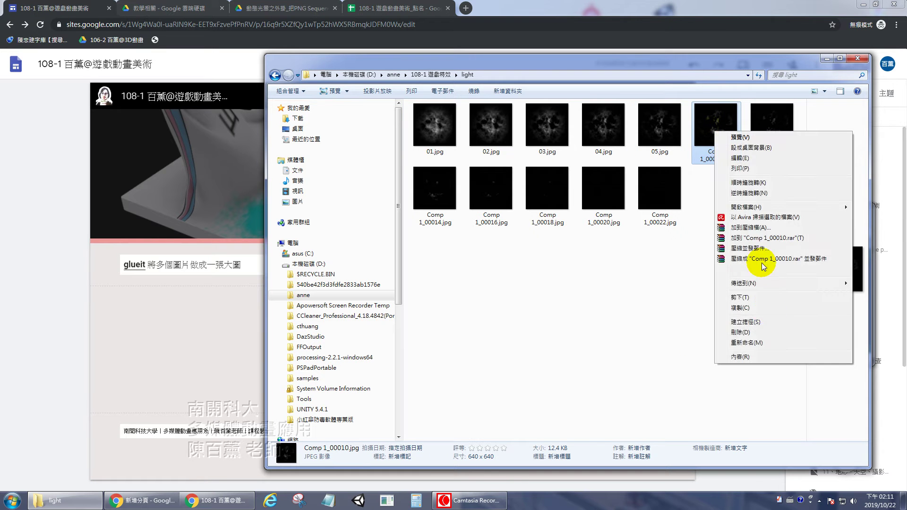
{"action": "left_click", "coordinate": [761, 334]}
{"action": "type", "text": "06"}
{"action": "key", "text": "Return"}
{"action": "left_click", "coordinate": [771, 147]}
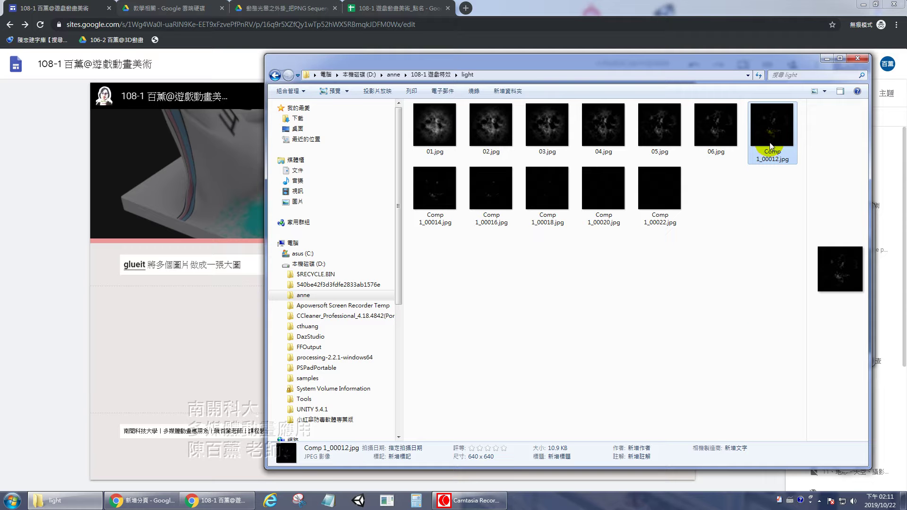
{"action": "left_click", "coordinate": [470, 500]}
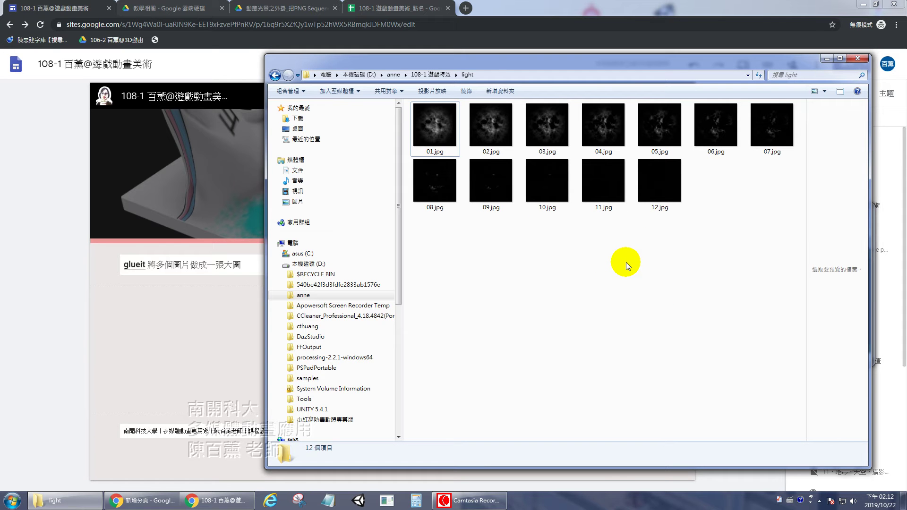
Search the installed programs for "photo" and launch Adobe Photoshop CS6.
{"action": "left_click", "coordinate": [12, 501]}
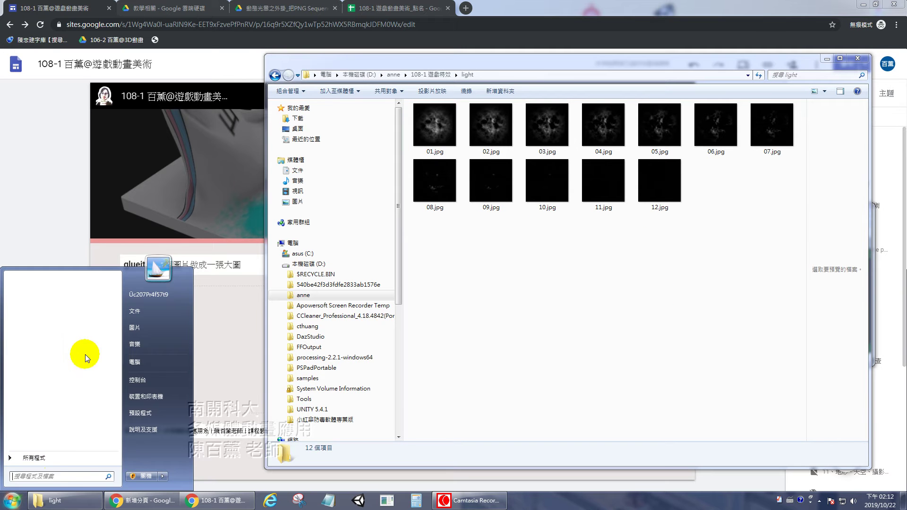
{"action": "left_click", "coordinate": [59, 476]}
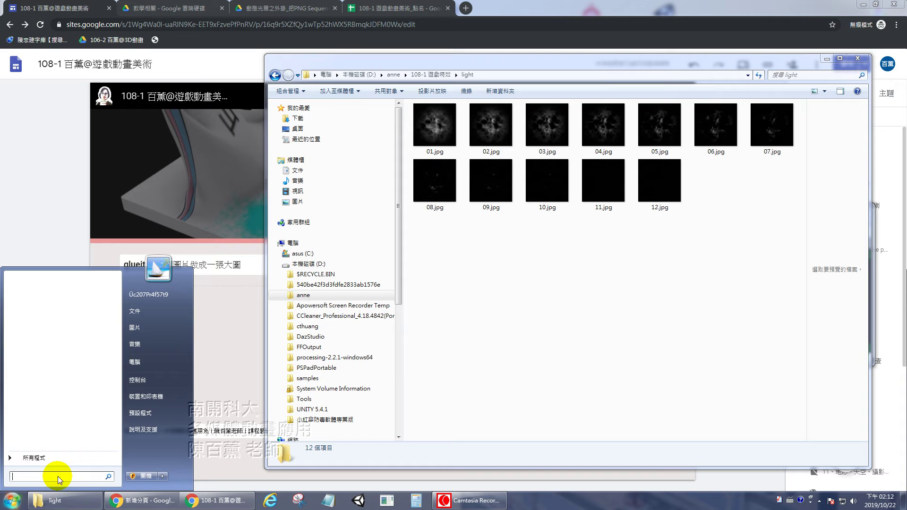
{"action": "type", "text": "photo"}
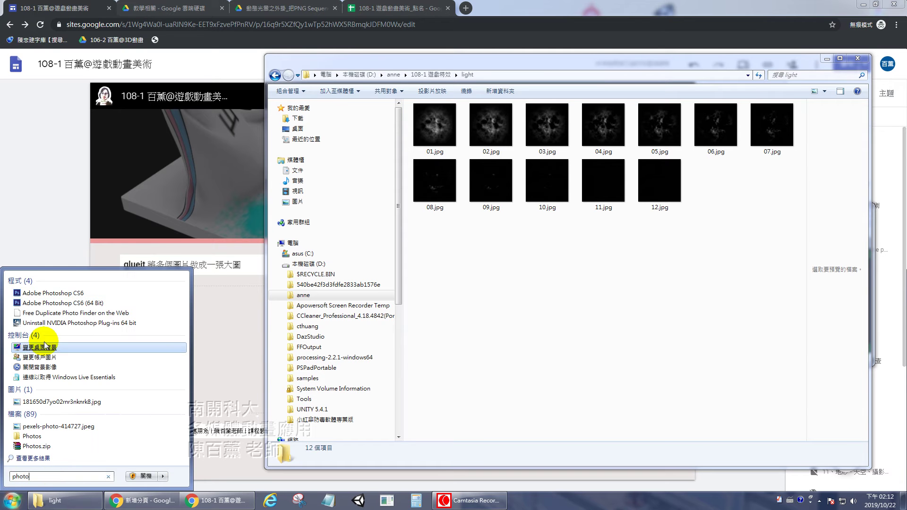
{"action": "left_click", "coordinate": [63, 295]}
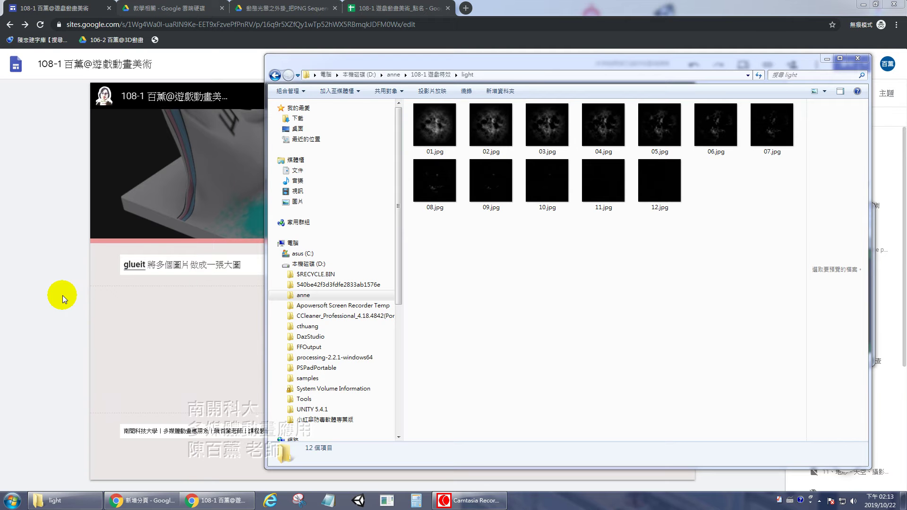
Open 01.jpg from the light folder in Windows Photo Viewer and page through the image sequence.
{"action": "left_click", "coordinate": [754, 309]}
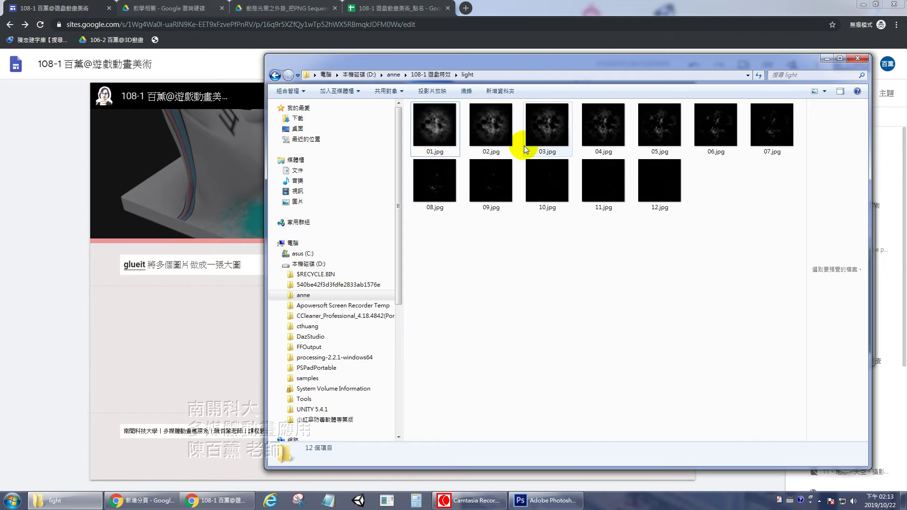
{"action": "double_click", "coordinate": [458, 138]}
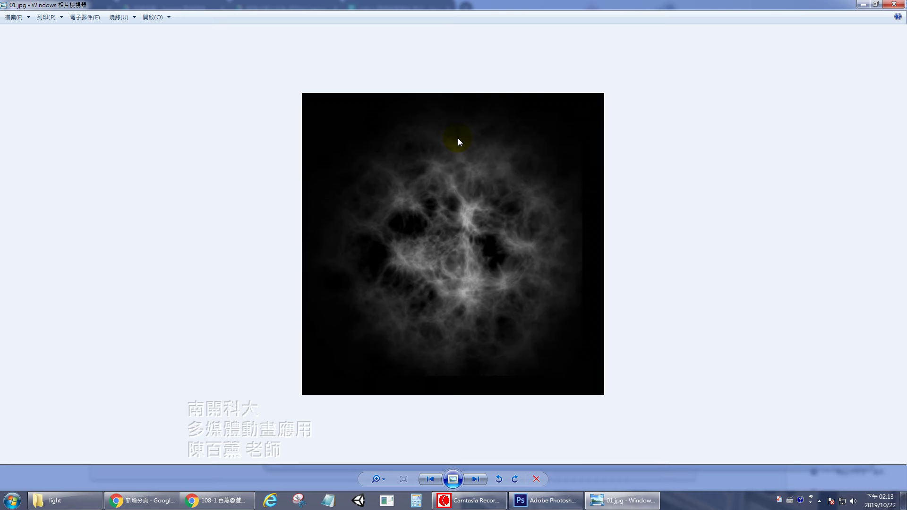
{"action": "left_click", "coordinate": [478, 480]}
{"action": "left_click", "coordinate": [481, 482]}
{"action": "left_click", "coordinate": [481, 482]}
{"action": "left_click", "coordinate": [481, 482]}
{"action": "left_click", "coordinate": [481, 482]}
{"action": "left_click", "coordinate": [481, 482]}
{"action": "left_click", "coordinate": [481, 482]}
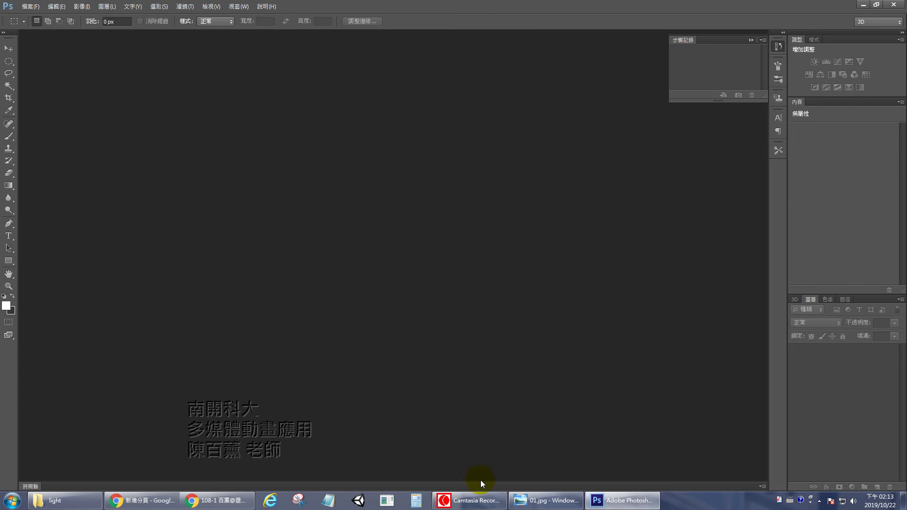
Create a new blank Photoshop document of 640 × 640 pixels in RGB colour with 16-bit depth.
{"action": "left_click", "coordinate": [25, 7]}
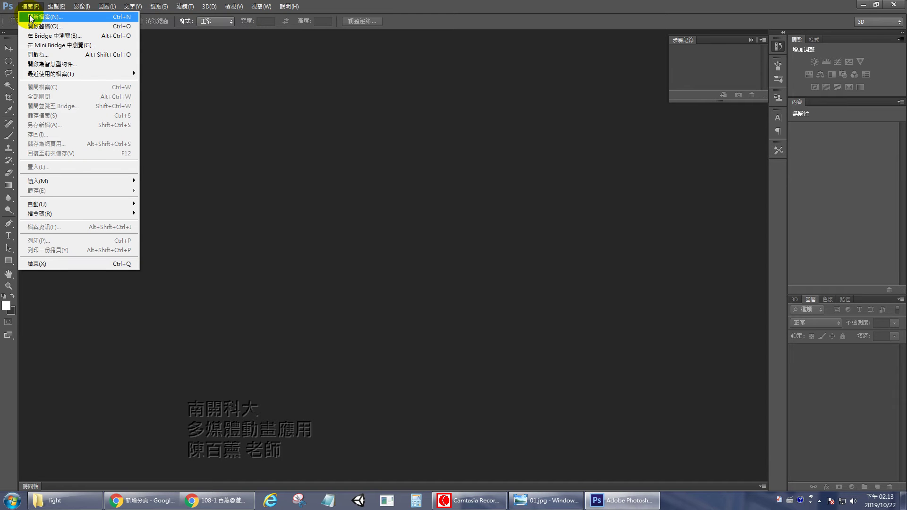
{"action": "left_click", "coordinate": [31, 18]}
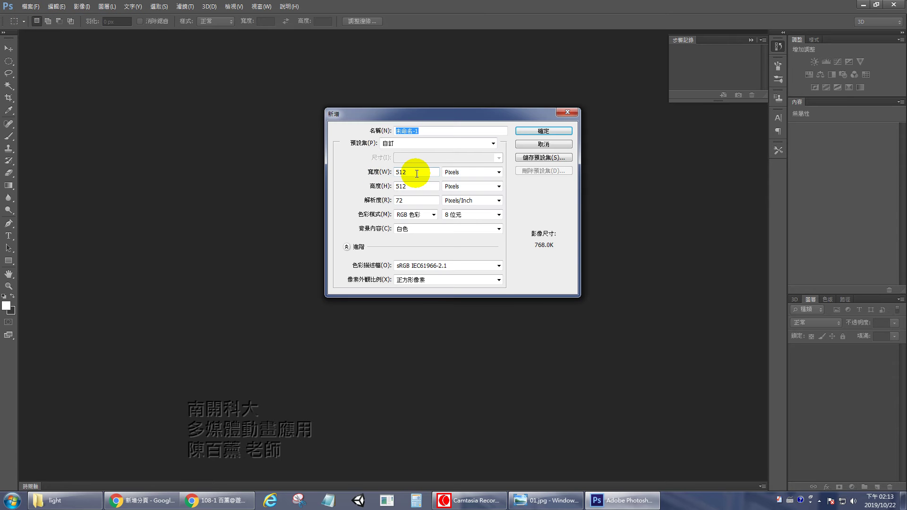
{"action": "type", "text": "640"}
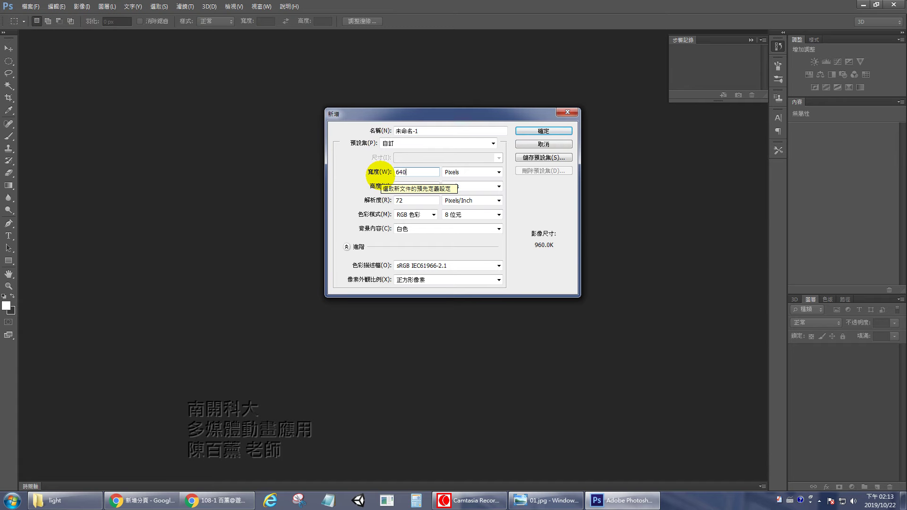
{"action": "key", "text": "Tab"}
{"action": "type", "text": "640"}
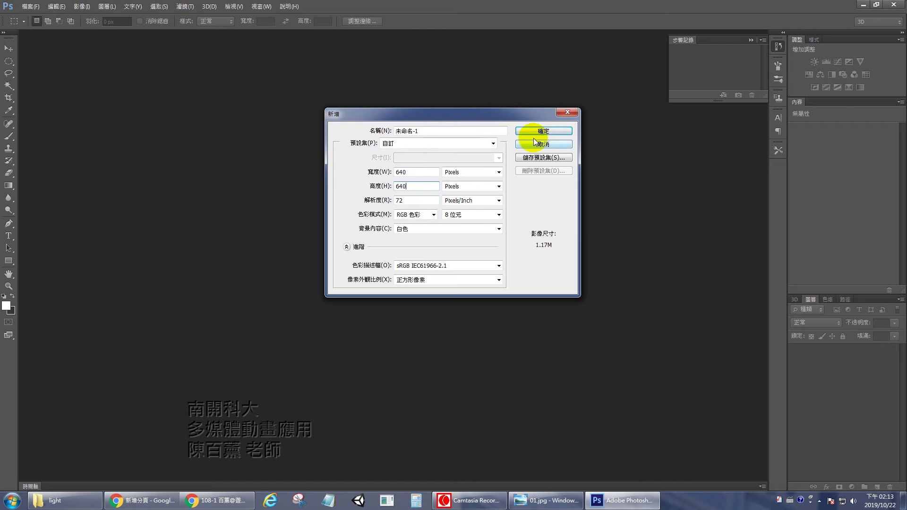
{"action": "left_click", "coordinate": [475, 214]}
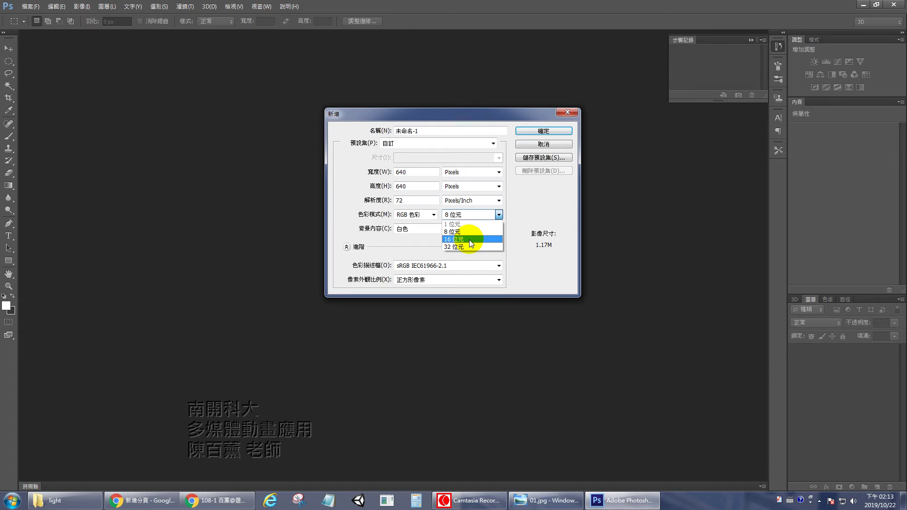
{"action": "left_click", "coordinate": [471, 244]}
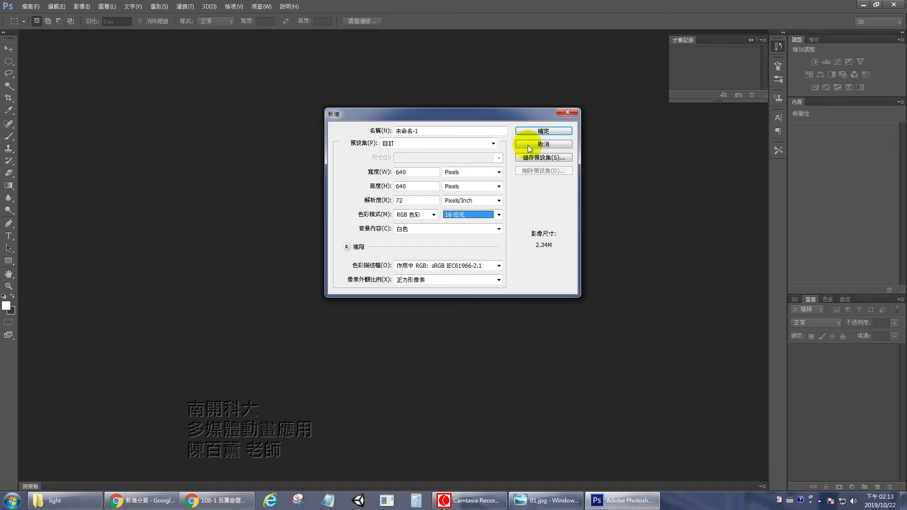
{"action": "left_click", "coordinate": [533, 131]}
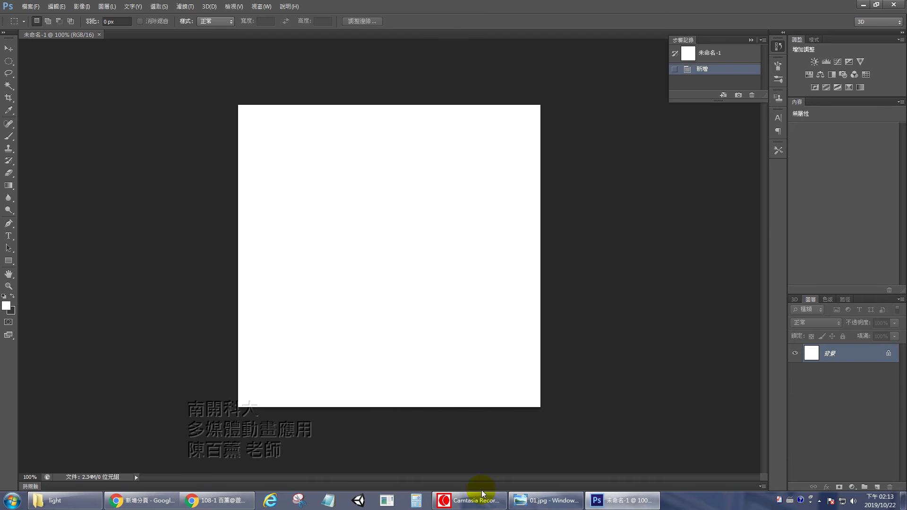
Open all the frames from 01.jpg to 12.jpg in the light folder as separate Photoshop documents.
{"action": "left_click", "coordinate": [68, 501]}
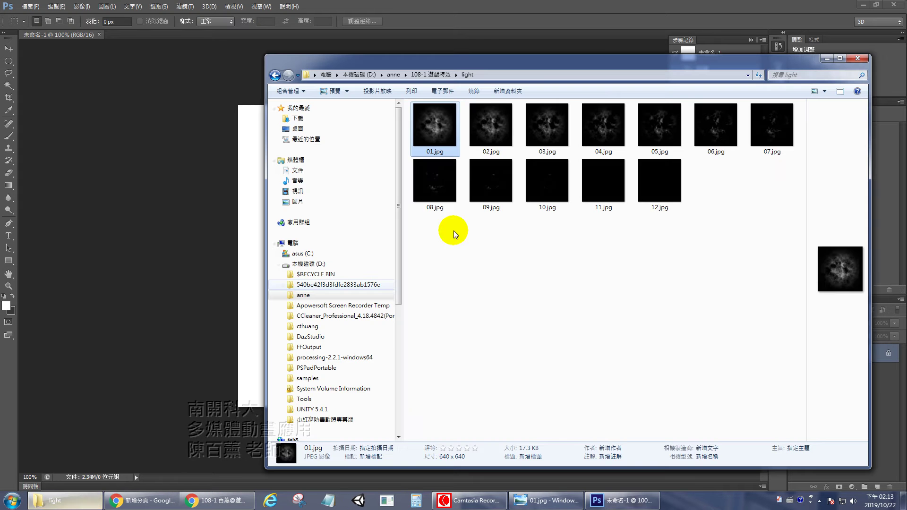
{"action": "left_click_drag", "start_coordinate": [797, 222], "coordinate": [432, 104]}
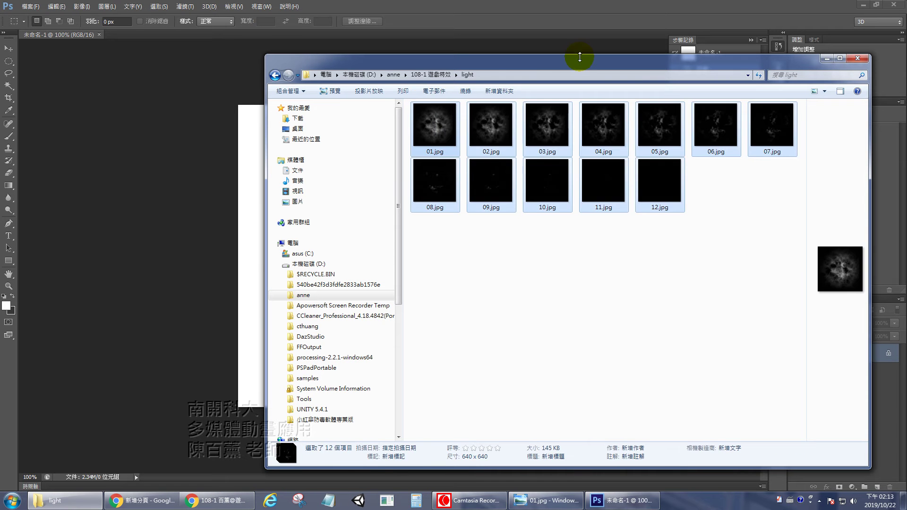
{"action": "left_click_drag", "start_coordinate": [577, 61], "coordinate": [314, 132]}
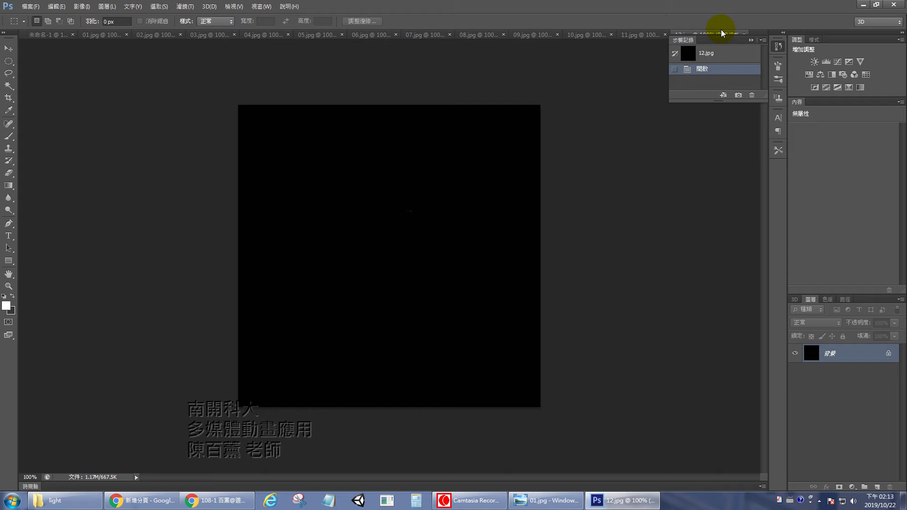
{"action": "left_click", "coordinate": [45, 35]}
{"action": "left_click", "coordinate": [30, 6]}
{"action": "left_click", "coordinate": [36, 17]}
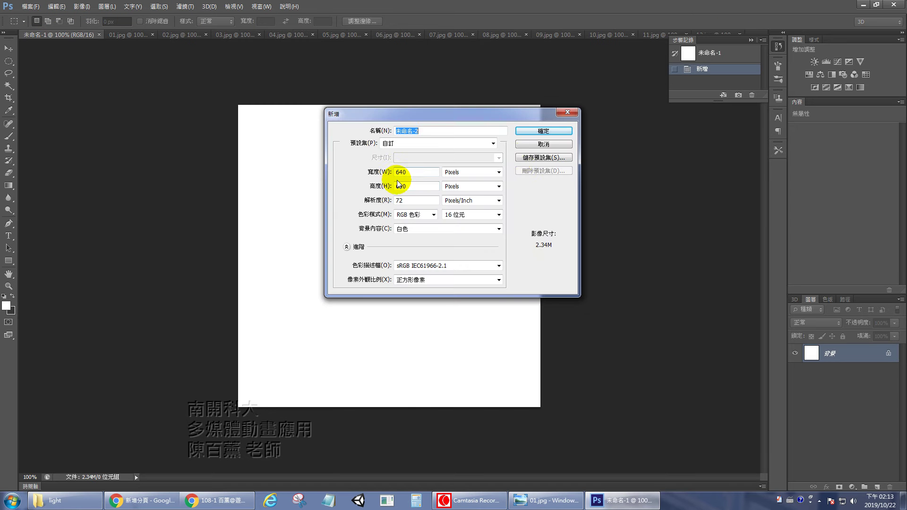
{"action": "left_click", "coordinate": [544, 144]}
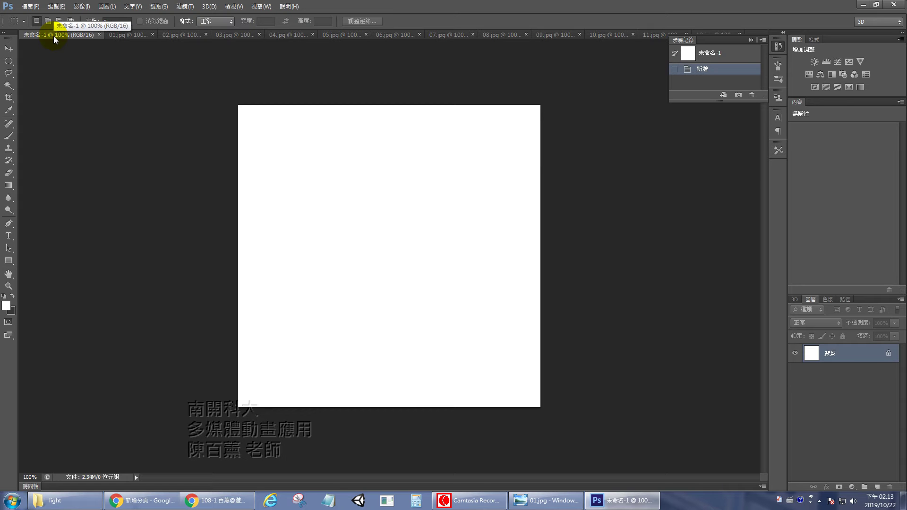
Close the blank document and all the separately opened frame documents from 01.jpg to 12.jpg.
{"action": "left_click", "coordinate": [99, 35]}
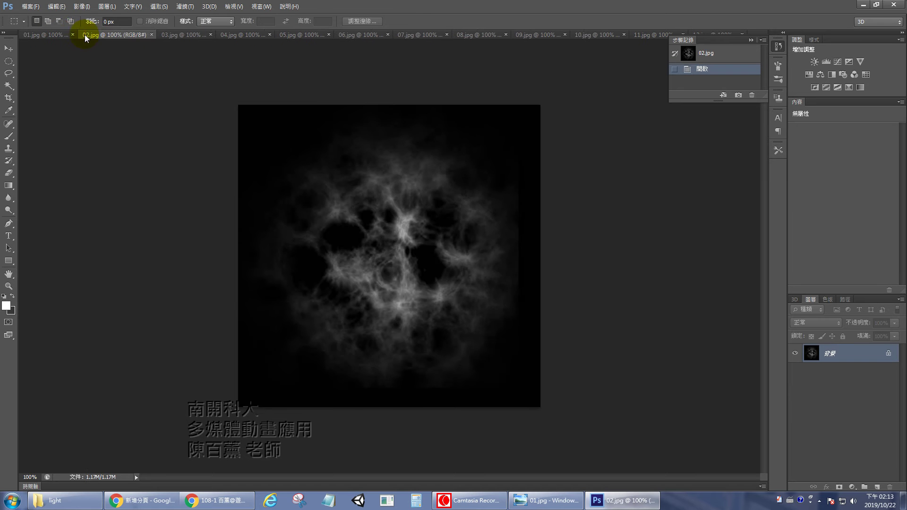
{"action": "left_click", "coordinate": [73, 34]}
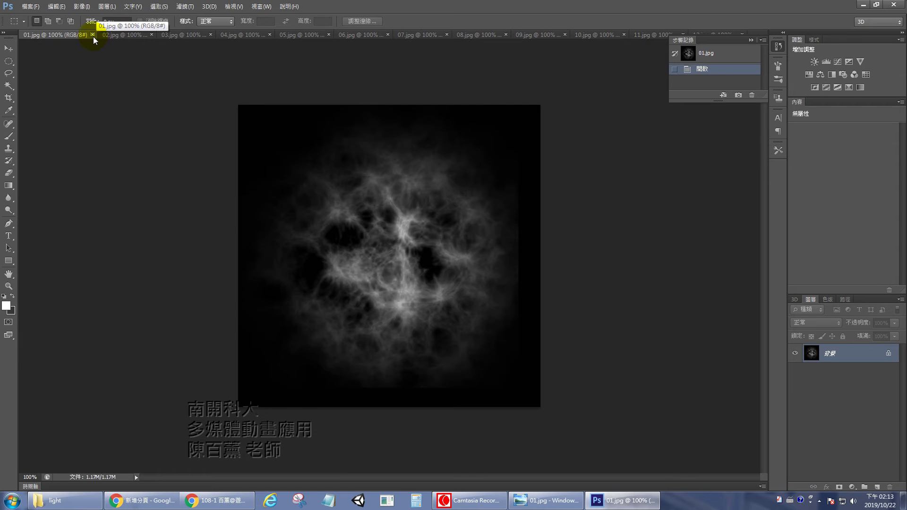
{"action": "left_click", "coordinate": [93, 35]}
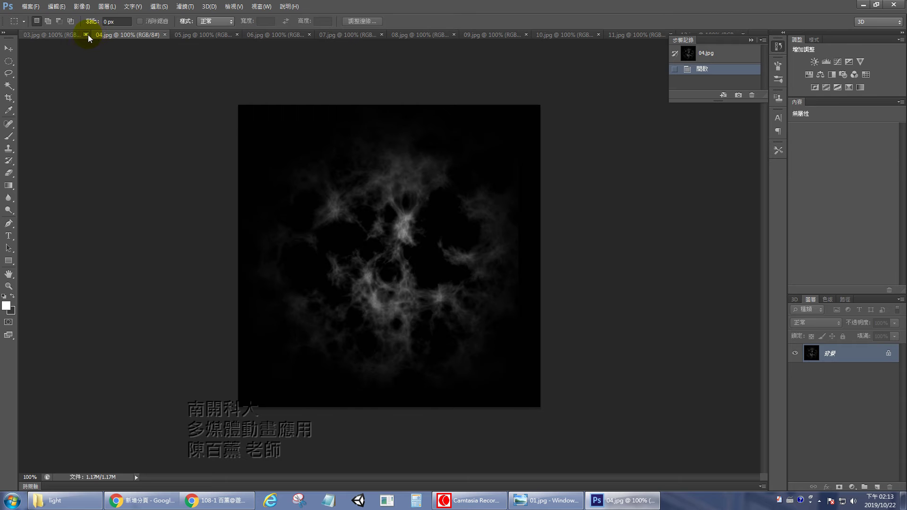
{"action": "left_click", "coordinate": [88, 35]}
{"action": "left_click", "coordinate": [92, 35]}
{"action": "left_click", "coordinate": [92, 35]}
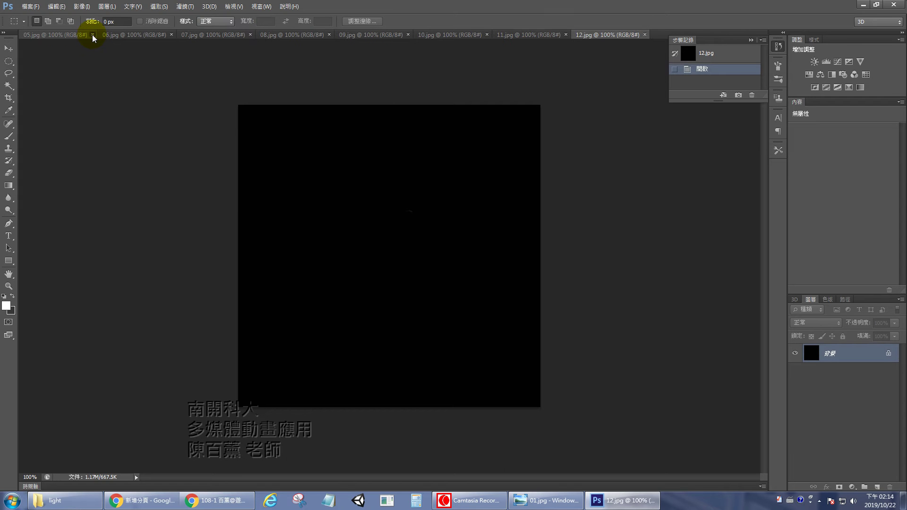
{"action": "left_click", "coordinate": [93, 35]}
{"action": "left_click", "coordinate": [92, 34]}
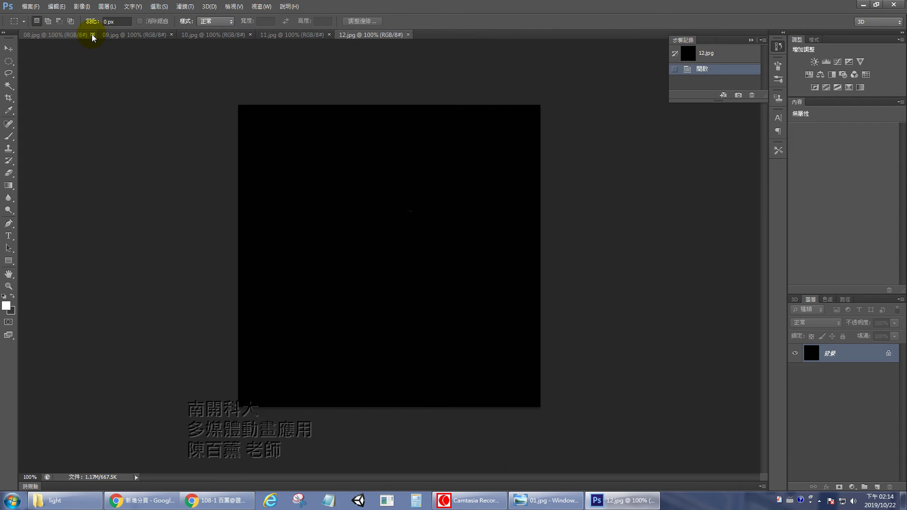
{"action": "left_click", "coordinate": [92, 35]}
{"action": "left_click", "coordinate": [93, 35]}
{"action": "left_click", "coordinate": [92, 35]}
{"action": "left_click", "coordinate": [92, 35]}
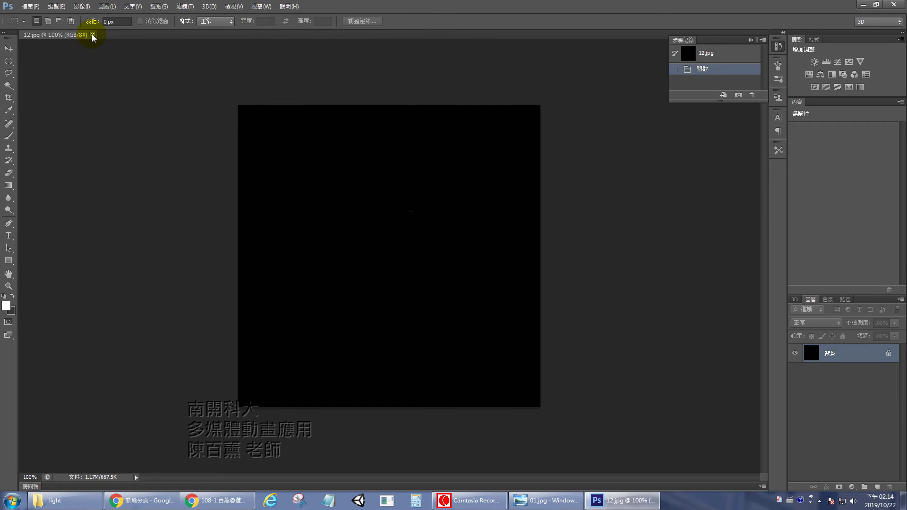
{"action": "left_click", "coordinate": [93, 35]}
Create a new blank 640 × 640 pixel document in 16-bit RGB colour with a white background.
{"action": "left_click", "coordinate": [30, 6]}
{"action": "left_click", "coordinate": [47, 17]}
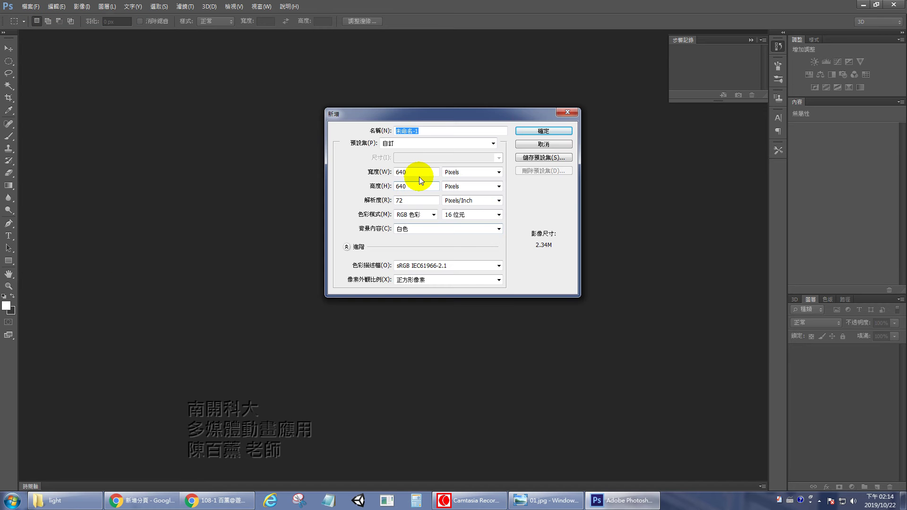
{"action": "left_click", "coordinate": [560, 131]}
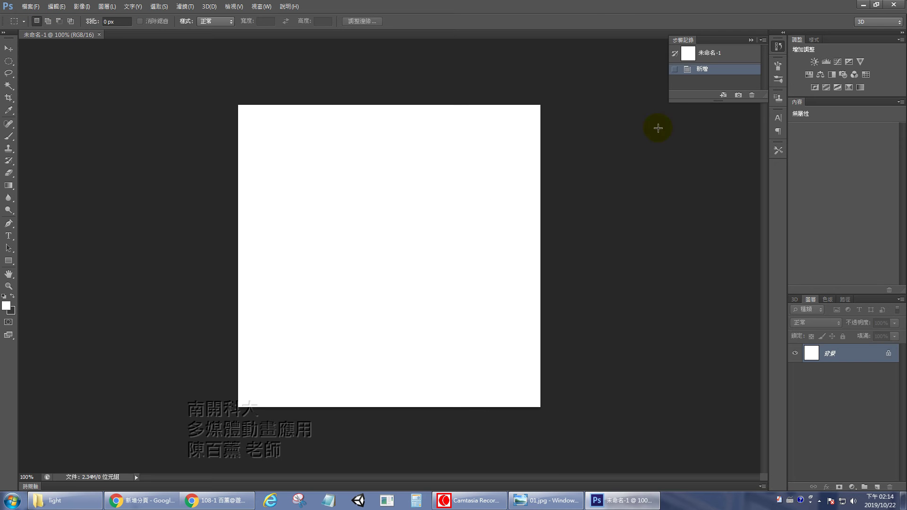
Place all twelve frames from the light folder into the blank document, starting with 03.jpg, and check the layer order.
{"action": "left_click", "coordinate": [62, 501]}
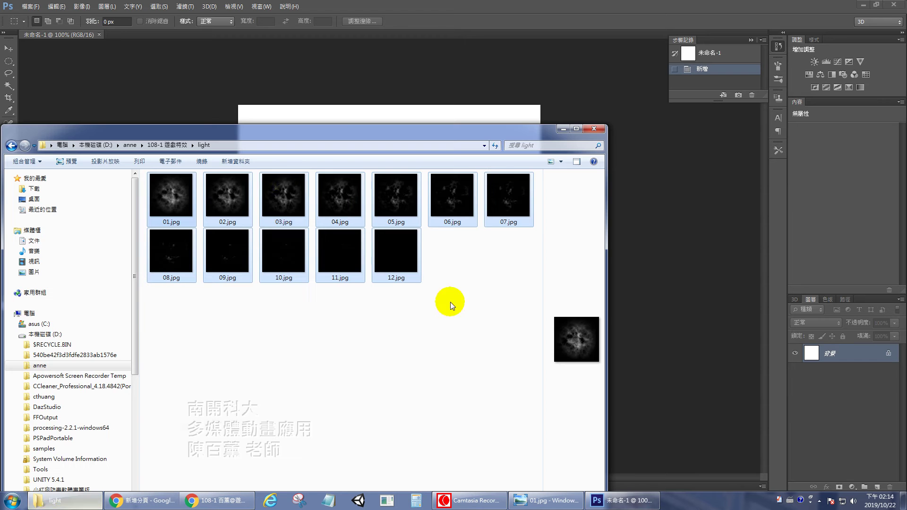
{"action": "left_click_drag", "start_coordinate": [284, 223], "coordinate": [369, 109]}
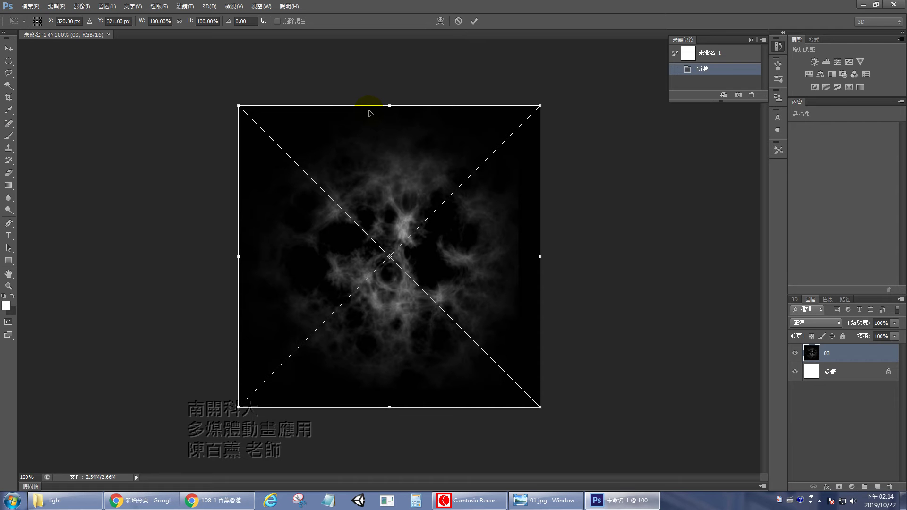
{"action": "left_click", "coordinate": [7, 49]}
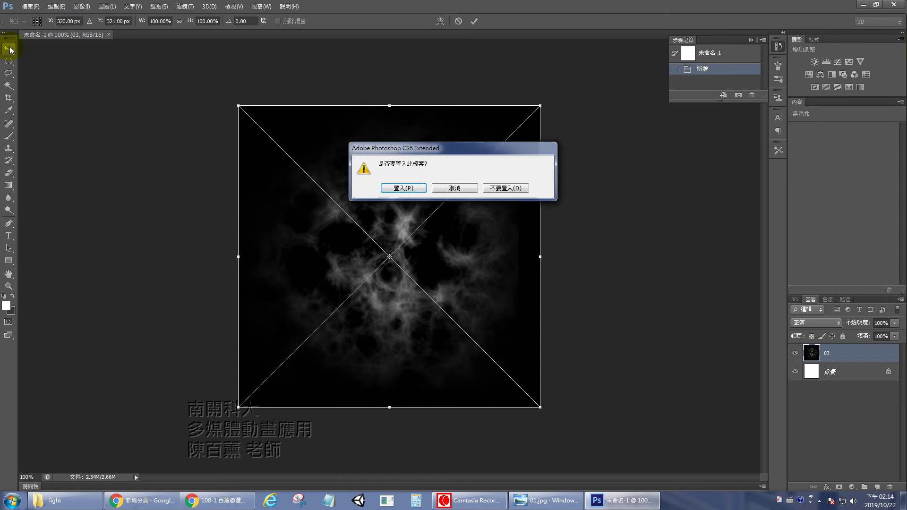
{"action": "left_click", "coordinate": [403, 185]}
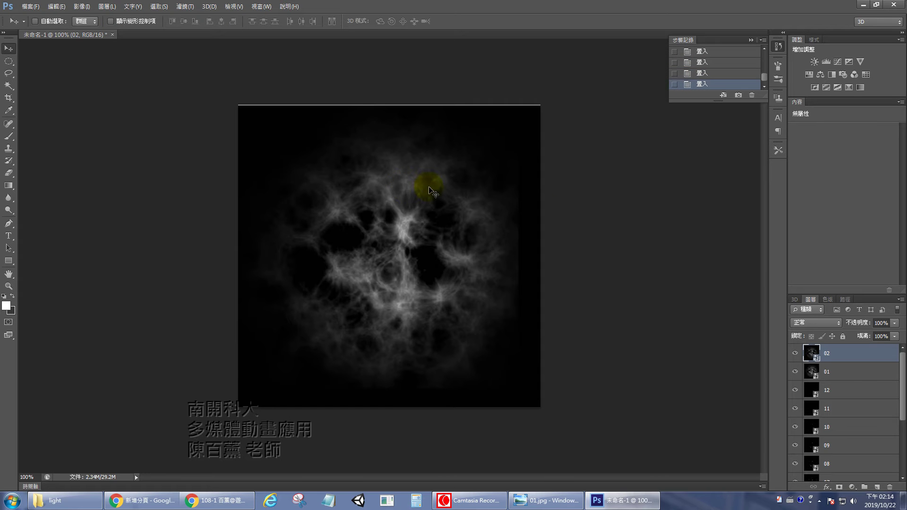
{"action": "left_click", "coordinate": [851, 369]}
{"action": "left_click", "coordinate": [843, 408]}
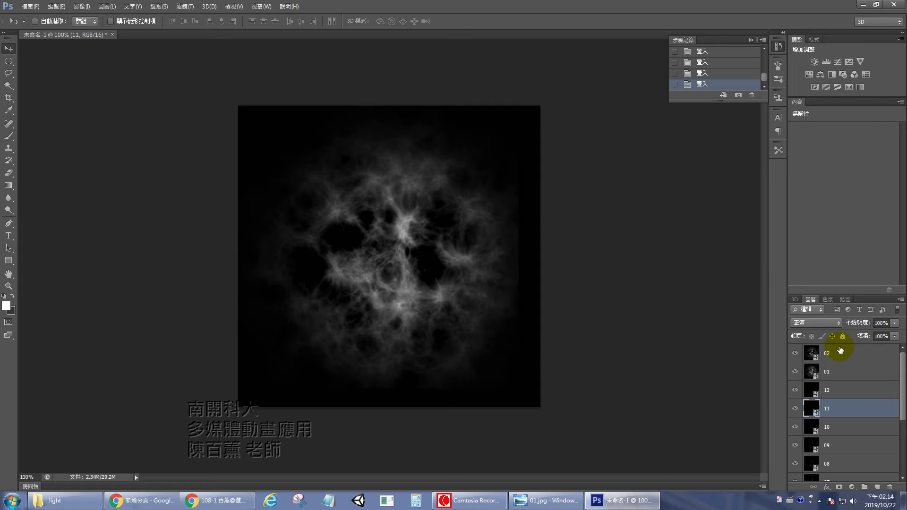
Create a second blank 640 × 640 pixel document in 16-bit RGB colour with a white background.
{"action": "left_click", "coordinate": [30, 6]}
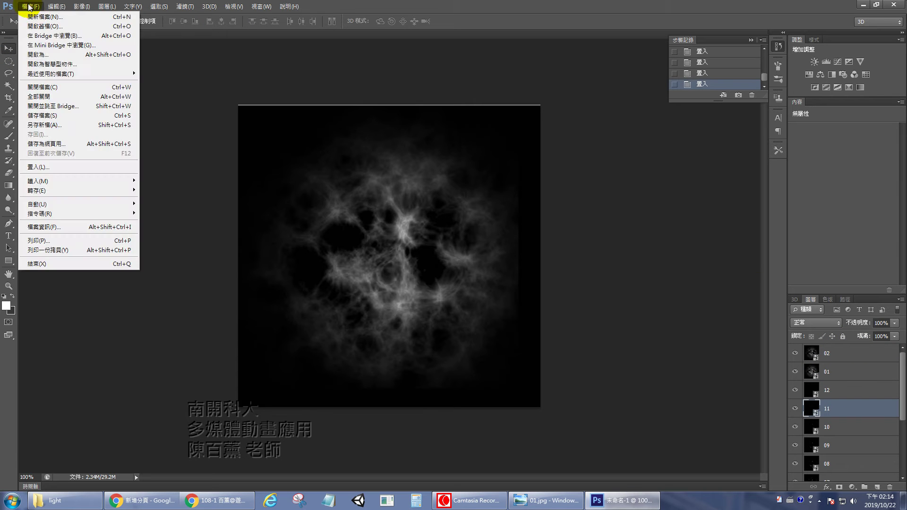
{"action": "left_click", "coordinate": [39, 17]}
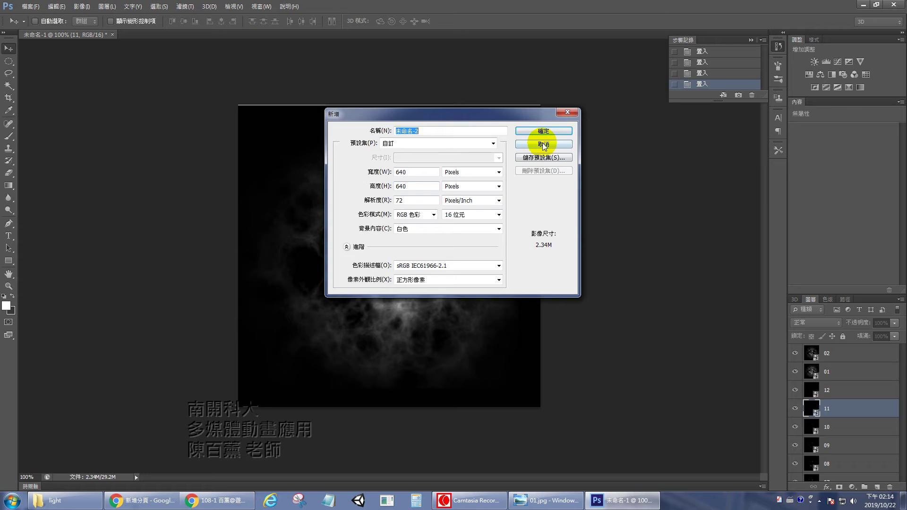
{"action": "left_click", "coordinate": [548, 130]}
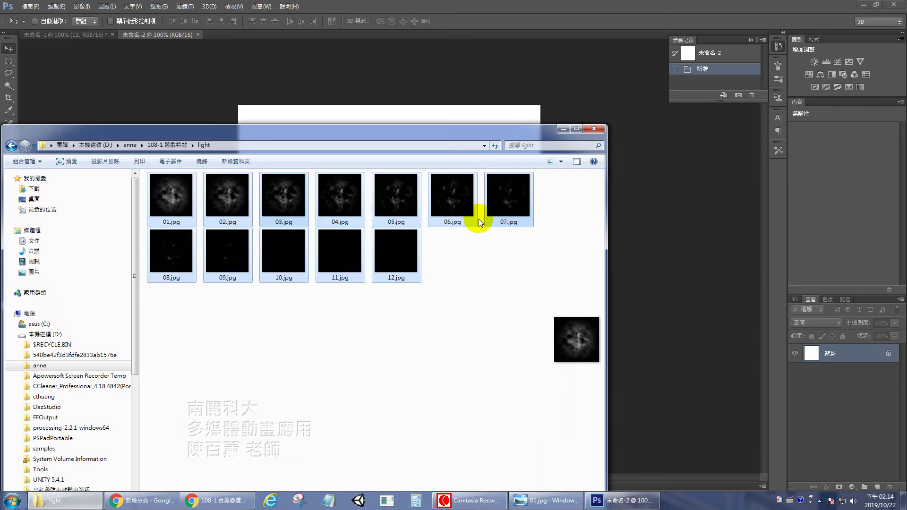
Place frames 01.jpg to 12.jpg from the light folder into the new document in numerical order, starting with 01.jpg.
{"action": "left_click", "coordinate": [65, 500]}
{"action": "left_click_drag", "start_coordinate": [334, 138], "coordinate": [490, 272]}
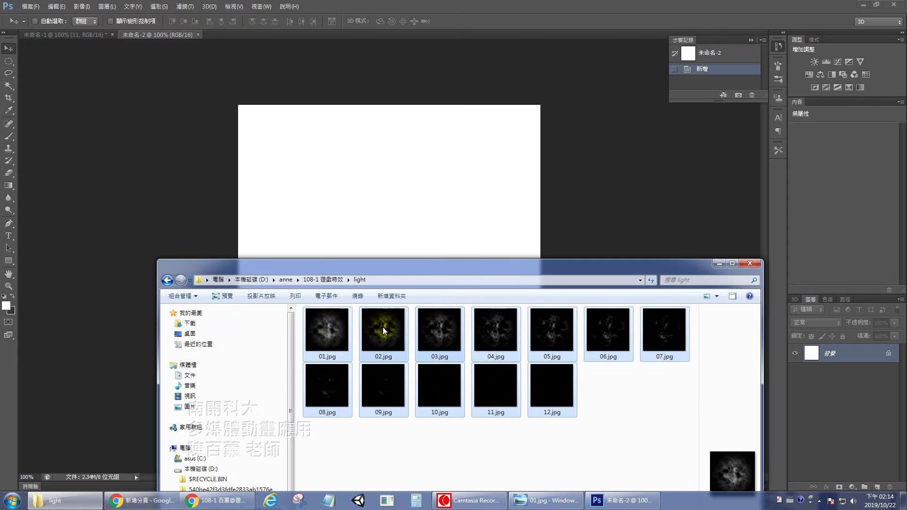
{"action": "left_click_drag", "start_coordinate": [332, 329], "coordinate": [389, 200]}
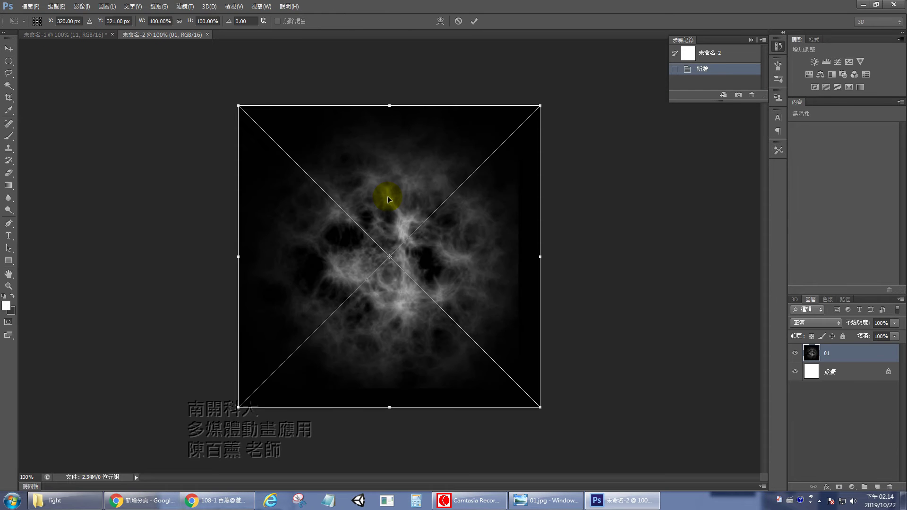
{"action": "key", "text": "Up"}
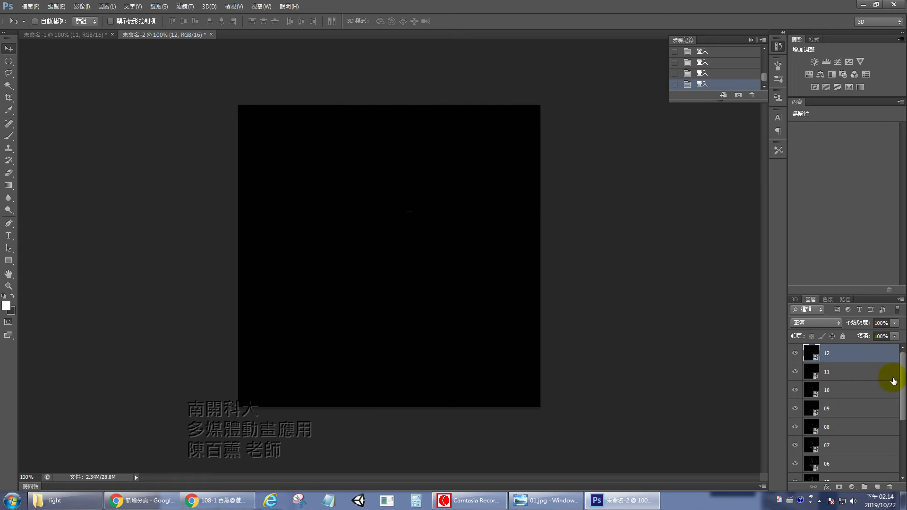
Select layer 01 and hide layers 12 through 02, leaving only layer 01 and the background shown.
{"action": "scroll", "coordinate": [890, 392], "scroll_direction": "down", "scroll_amount": 5}
{"action": "left_click", "coordinate": [853, 461]}
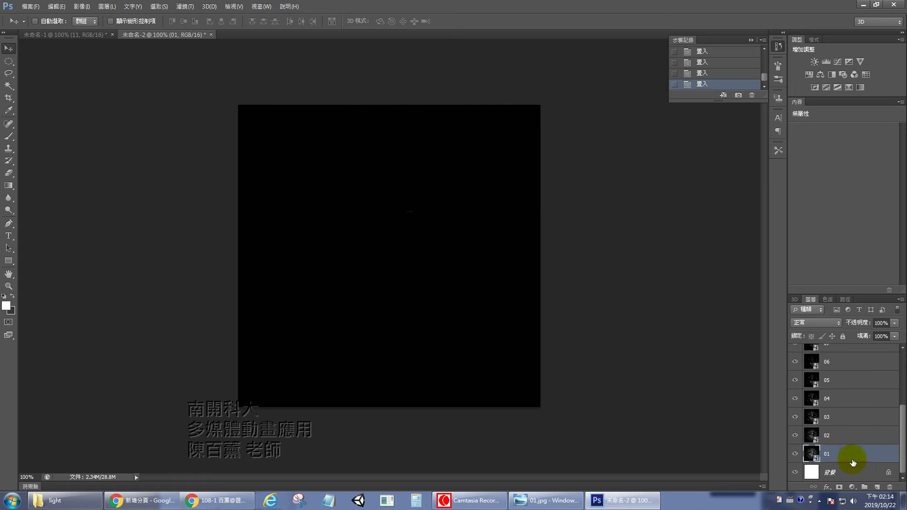
{"action": "scroll", "coordinate": [810, 415], "scroll_direction": "up", "scroll_amount": 5}
{"action": "left_click", "coordinate": [795, 354]}
{"action": "left_click", "coordinate": [796, 371]}
{"action": "left_click", "coordinate": [795, 389]}
{"action": "left_click", "coordinate": [795, 408]}
{"action": "left_click", "coordinate": [795, 427]}
{"action": "left_click", "coordinate": [795, 445]}
{"action": "scroll", "coordinate": [795, 444], "scroll_direction": "down", "scroll_amount": 5}
{"action": "left_click", "coordinate": [795, 361]}
{"action": "left_click", "coordinate": [795, 380]}
{"action": "left_click", "coordinate": [795, 398]}
{"action": "left_click", "coordinate": [795, 416]}
{"action": "left_click", "coordinate": [795, 435]}
{"action": "left_click", "coordinate": [795, 454]}
{"action": "left_click", "coordinate": [795, 454]}
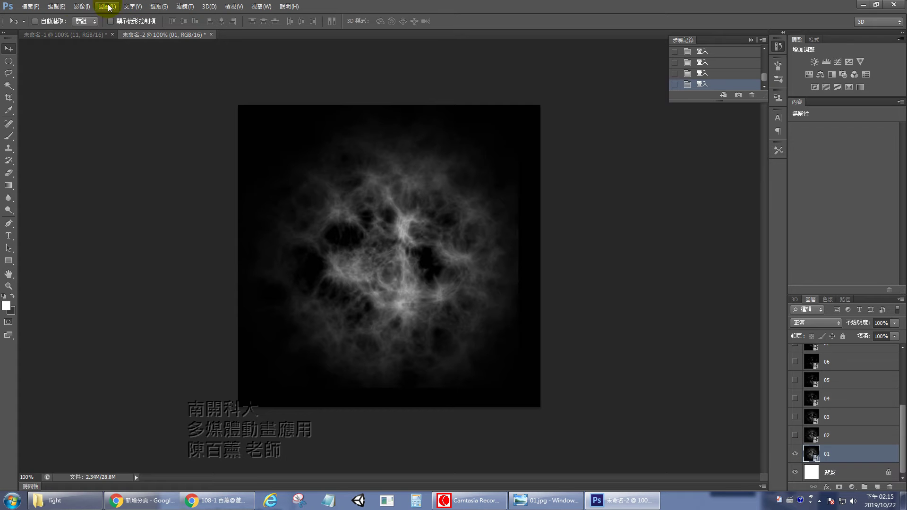
{"action": "left_click", "coordinate": [76, 7]}
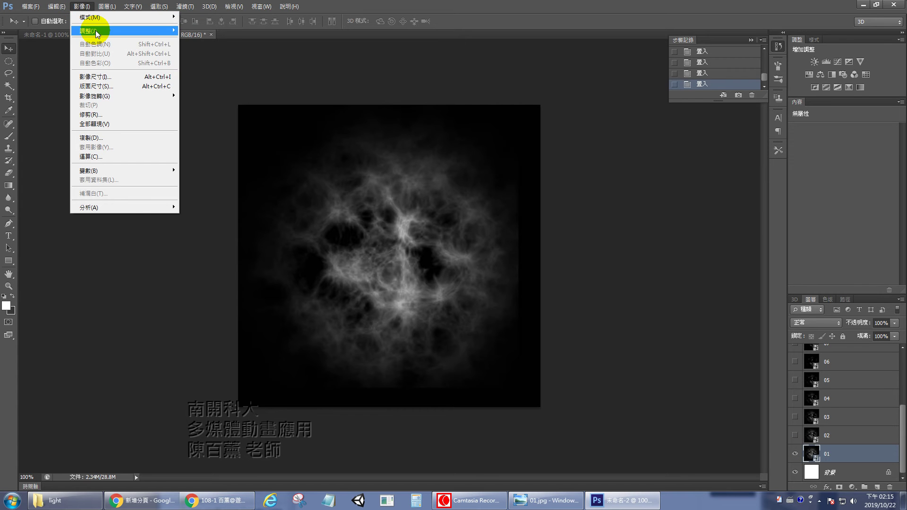
{"action": "mouse_move", "coordinate": [96, 34]}
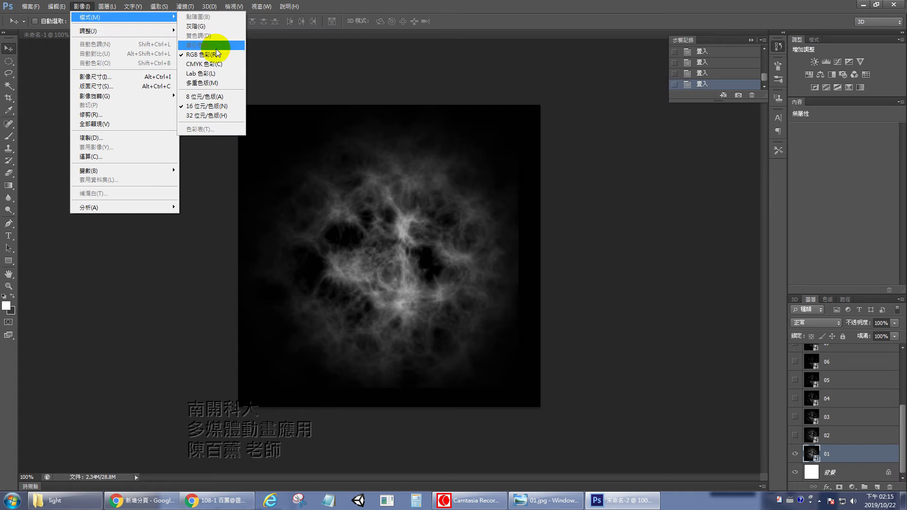
{"action": "left_click", "coordinate": [212, 115]}
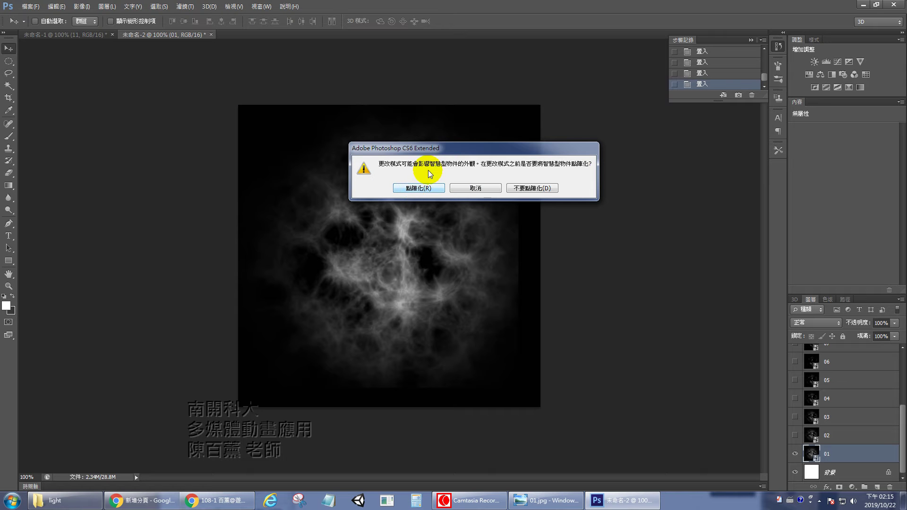
{"action": "left_click", "coordinate": [466, 189]}
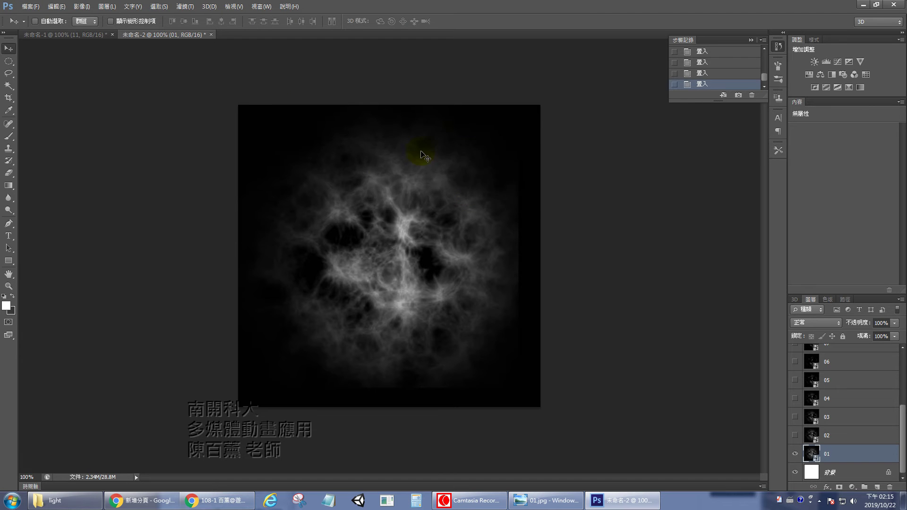
Start a Shadows/Highlights adjustment on layer 01 with the shadows amount at 4% and the highlights amount at 76%.
{"action": "left_click", "coordinate": [105, 6]}
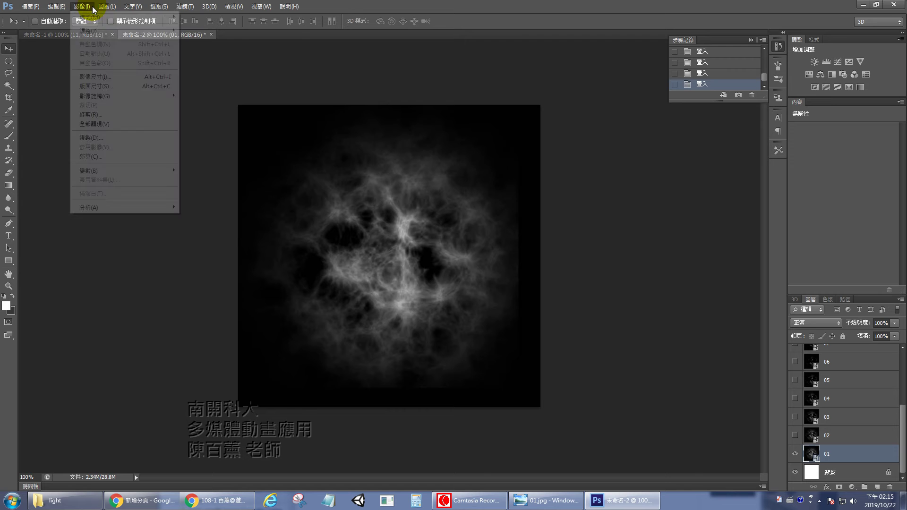
{"action": "mouse_move", "coordinate": [159, 9]}
{"action": "mouse_move", "coordinate": [116, 10]}
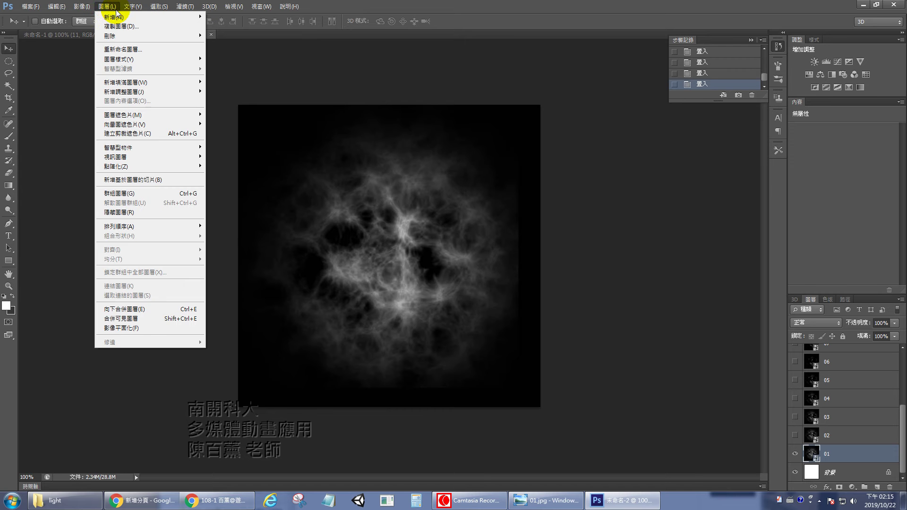
{"action": "mouse_move", "coordinate": [81, 7]}
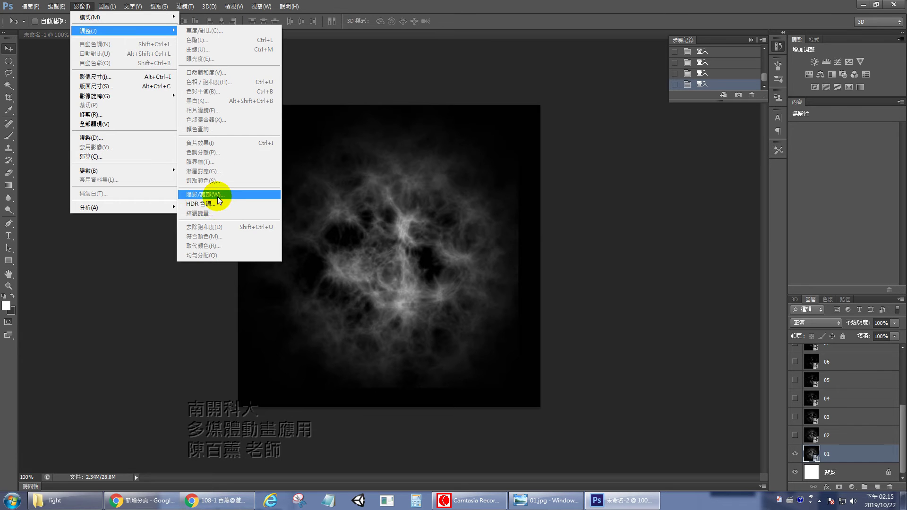
{"action": "left_click", "coordinate": [207, 194]}
{"action": "left_click_drag", "start_coordinate": [444, 134], "coordinate": [616, 130]}
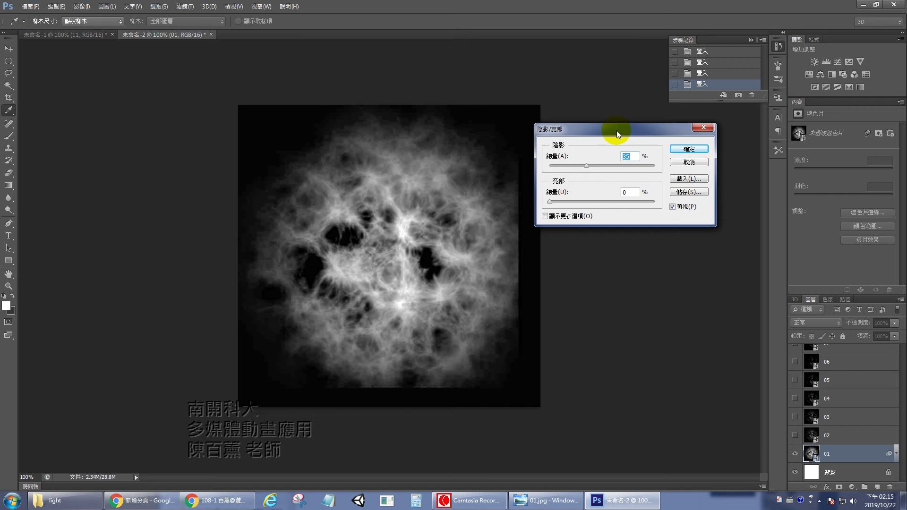
{"action": "left_click", "coordinate": [585, 165]}
{"action": "left_click_drag", "start_coordinate": [586, 166], "coordinate": [554, 152]}
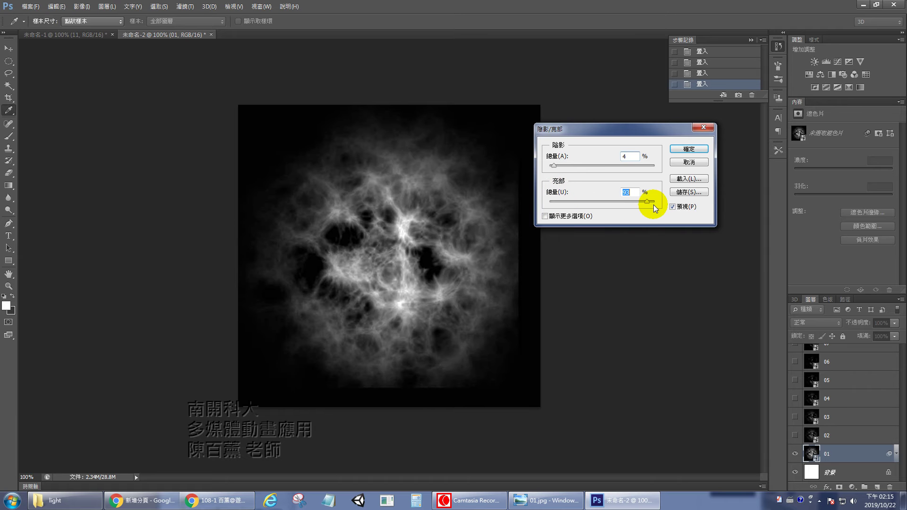
{"action": "key", "text": "Down"}
{"action": "key", "text": "Down"}
{"action": "key", "text": "Down"}
{"action": "key", "text": "Down"}
{"action": "key", "text": "Down"}
{"action": "key", "text": "Up"}
{"action": "key", "text": "Up"}
Set the shadows amount to 0% and the highlights amount to 71%, and apply the adjustment to layer 01.
{"action": "left_click_drag", "start_coordinate": [553, 167], "coordinate": [596, 166]}
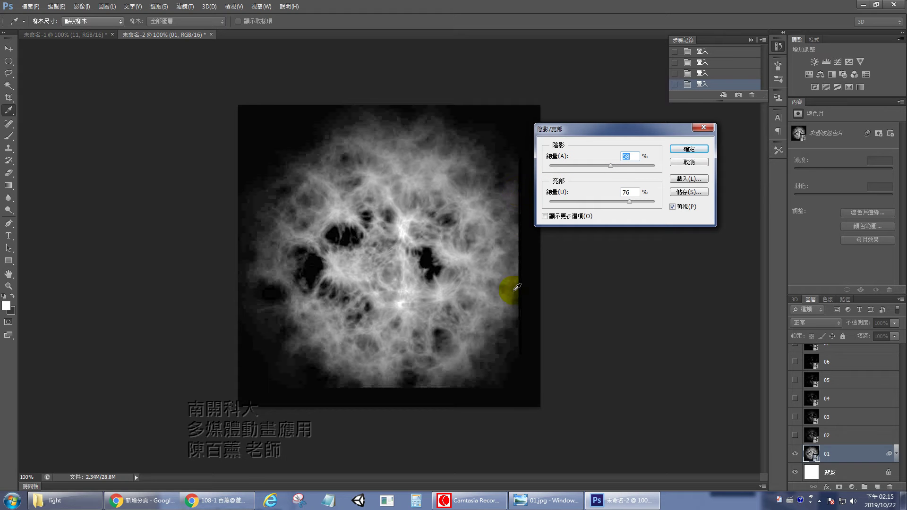
{"action": "left_click_drag", "start_coordinate": [611, 166], "coordinate": [547, 168]}
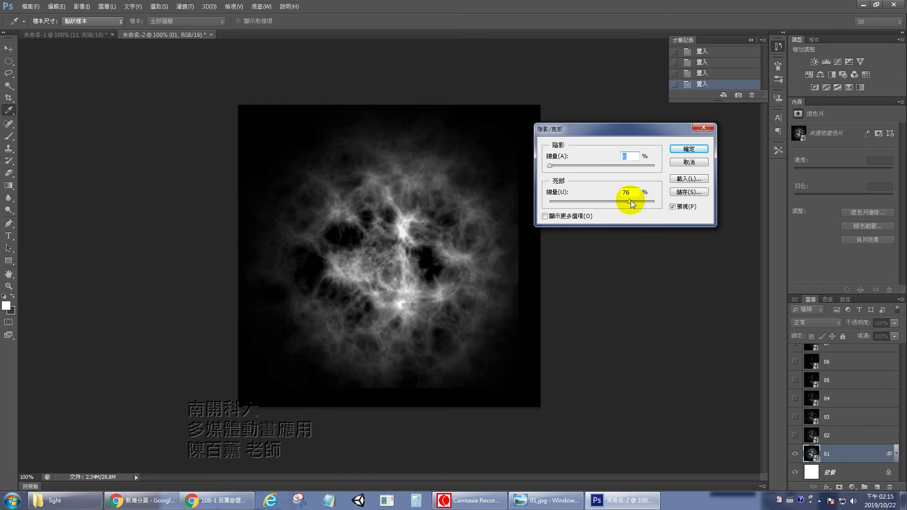
{"action": "mouse_move", "coordinate": [630, 200]}
{"action": "left_mouse_down"}
{"action": "mouse_move", "coordinate": [551, 198]}
{"action": "mouse_move", "coordinate": [636, 200]}
{"action": "mouse_move", "coordinate": [609, 202]}
{"action": "mouse_move", "coordinate": [625, 202]}
{"action": "left_mouse_up"}
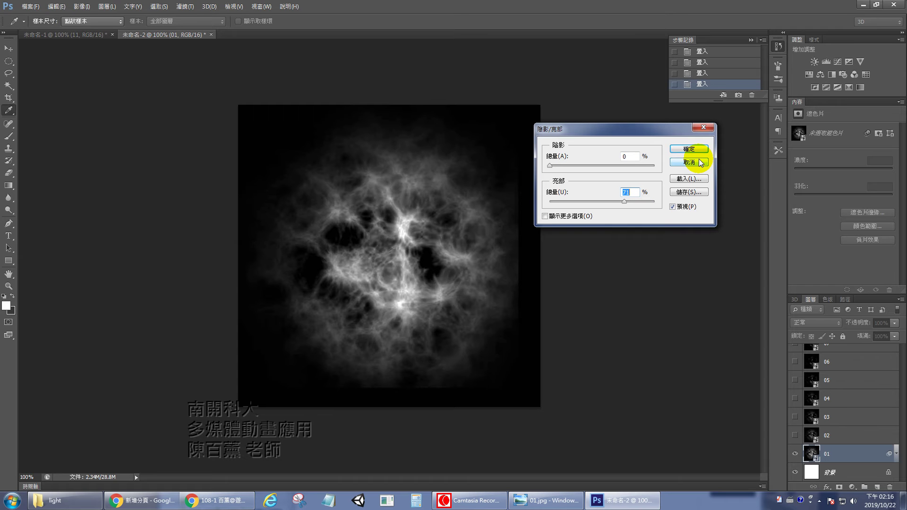
{"action": "left_click_drag", "start_coordinate": [549, 165], "coordinate": [550, 165]}
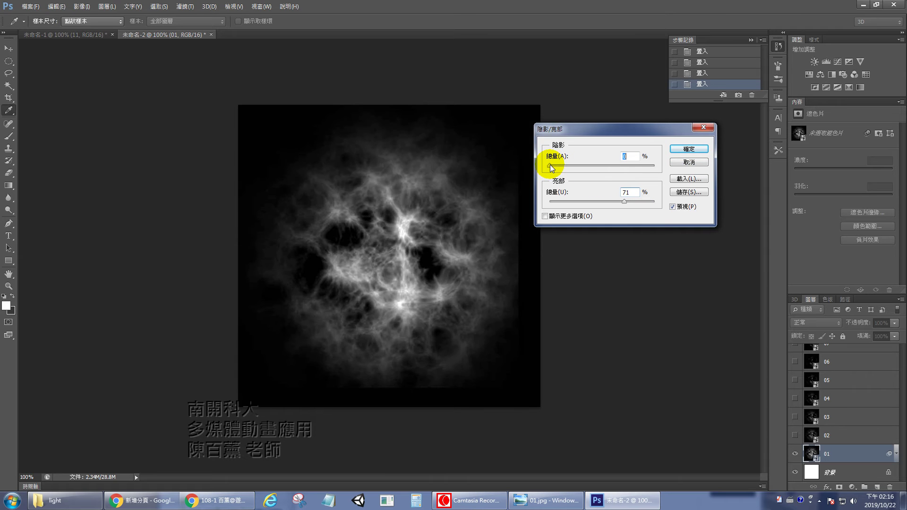
{"action": "left_click", "coordinate": [689, 149]}
{"action": "key", "text": "v"}
Convert the document to 32 bits per channel, rasterizing the smart objects and keeping the layers unflattened.
{"action": "left_click", "coordinate": [81, 6]}
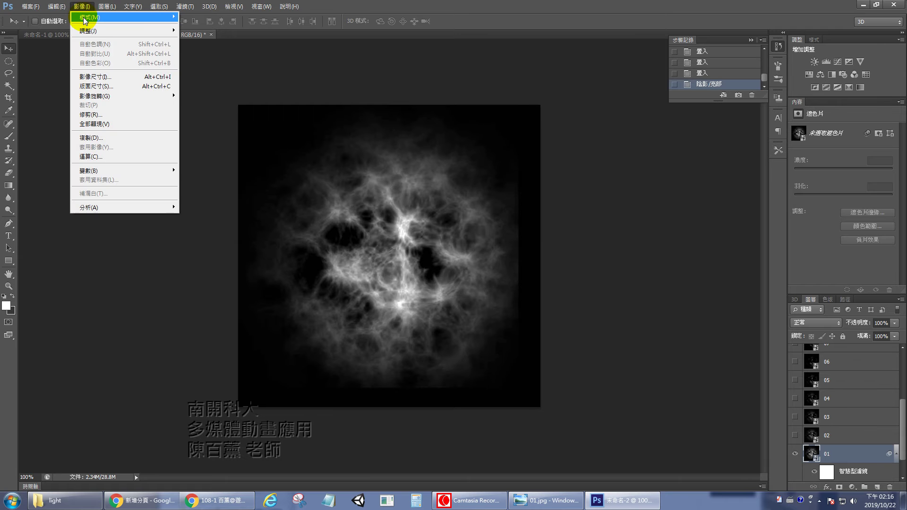
{"action": "mouse_move", "coordinate": [85, 19]}
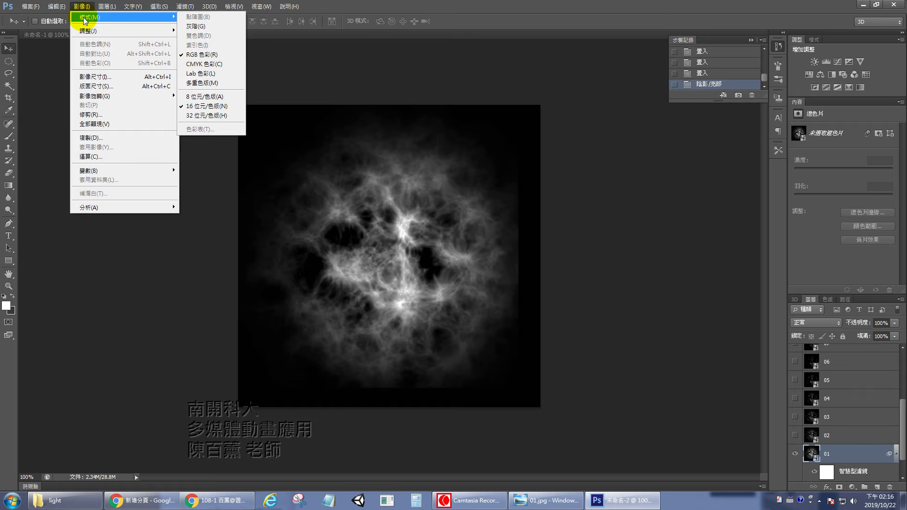
{"action": "left_click", "coordinate": [205, 117]}
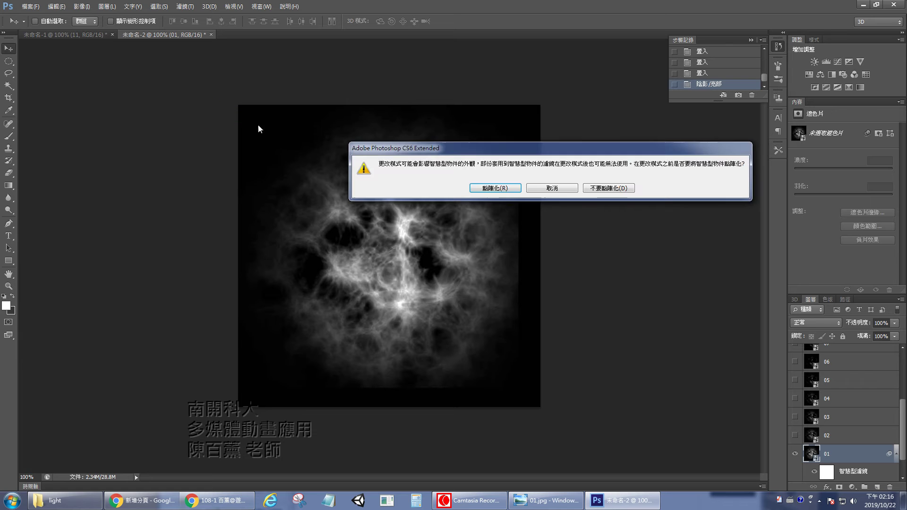
{"action": "left_click", "coordinate": [509, 192]}
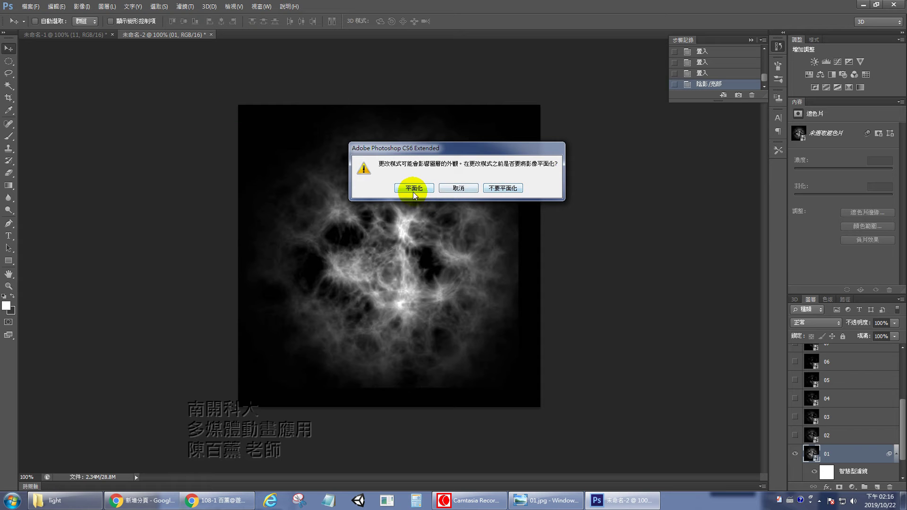
{"action": "left_click", "coordinate": [503, 189]}
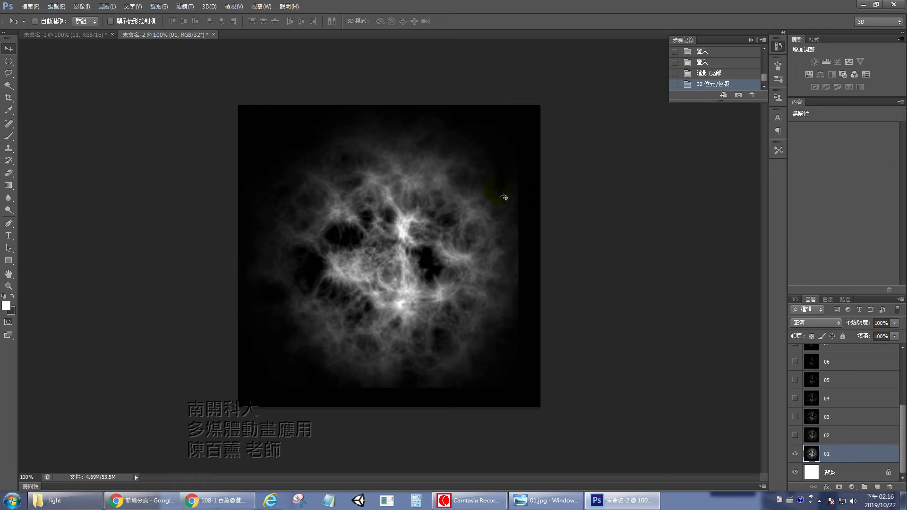
Start a Levels adjustment on layer 01 with the input white level at 217.
{"action": "left_click", "coordinate": [82, 7]}
{"action": "mouse_move", "coordinate": [88, 30]}
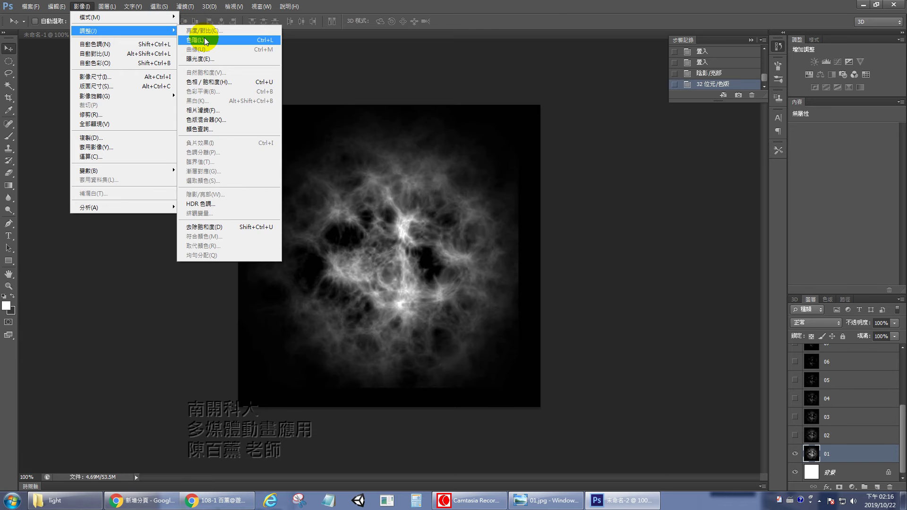
{"action": "left_click", "coordinate": [206, 41]}
{"action": "left_click_drag", "start_coordinate": [444, 108], "coordinate": [573, 107]}
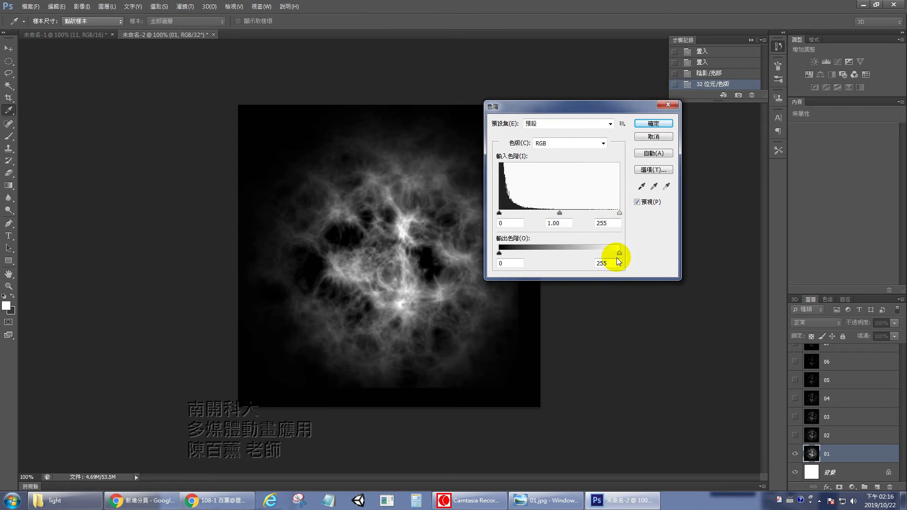
{"action": "left_click_drag", "start_coordinate": [619, 213], "coordinate": [560, 200]}
{"action": "left_click_drag", "start_coordinate": [554, 110], "coordinate": [630, 187]}
{"action": "left_click_drag", "start_coordinate": [634, 291], "coordinate": [675, 279]}
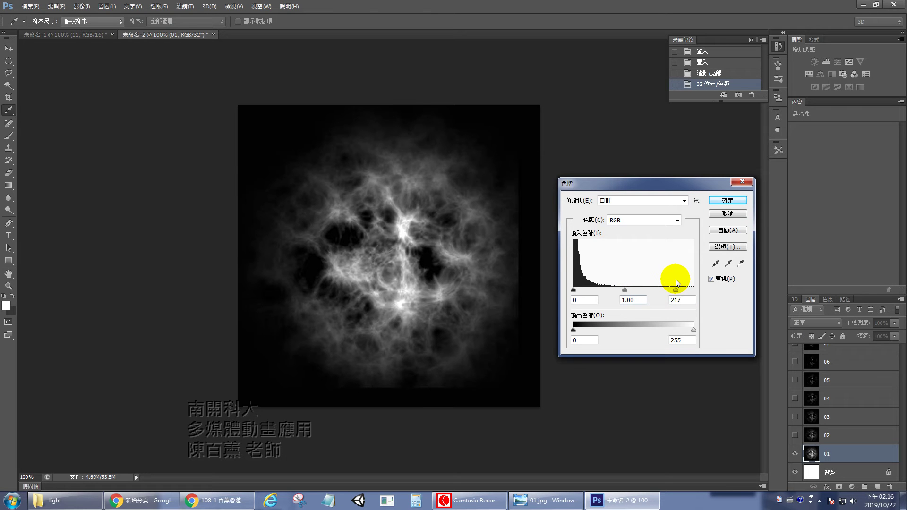
Set the output white level to 145 and the input white level to 121, and apply the Levels adjustment to layer 01.
{"action": "left_click", "coordinate": [693, 329]}
{"action": "left_click_drag", "start_coordinate": [574, 330], "coordinate": [501, 309]}
{"action": "left_click_drag", "start_coordinate": [684, 330], "coordinate": [644, 327]}
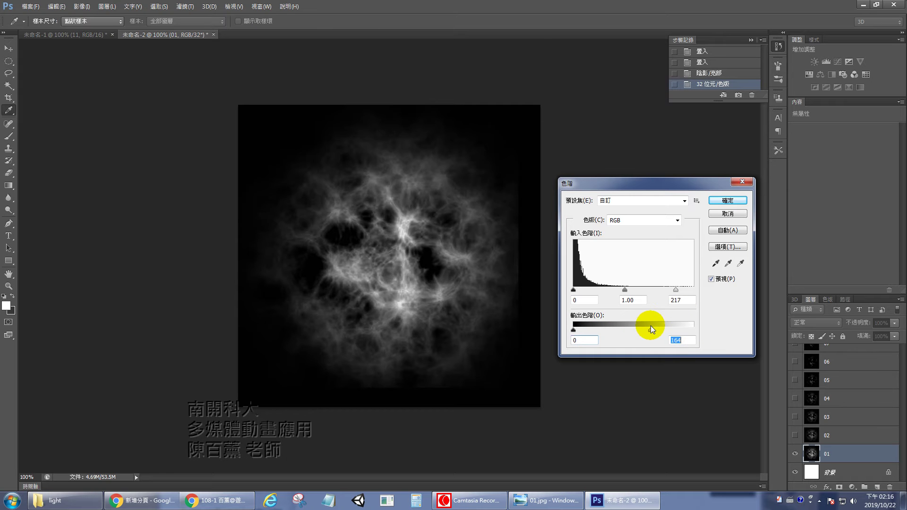
{"action": "left_click_drag", "start_coordinate": [676, 290], "coordinate": [661, 291]}
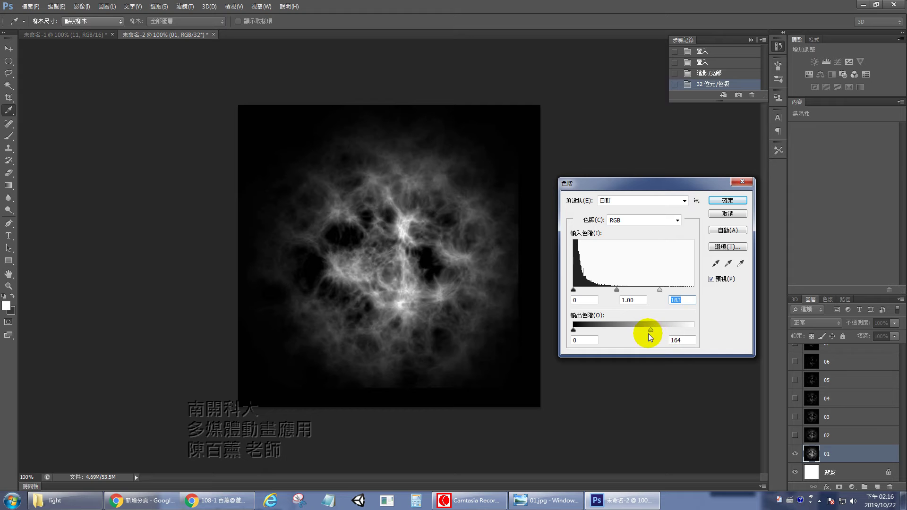
{"action": "left_click_drag", "start_coordinate": [651, 331], "coordinate": [642, 330]}
{"action": "left_click_drag", "start_coordinate": [659, 289], "coordinate": [631, 289]}
{"action": "left_click", "coordinate": [632, 288]}
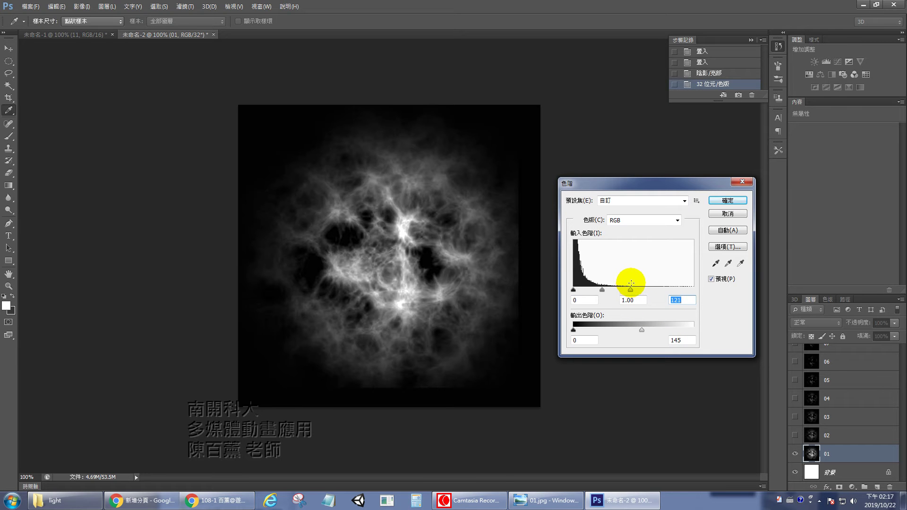
{"action": "left_click", "coordinate": [727, 201]}
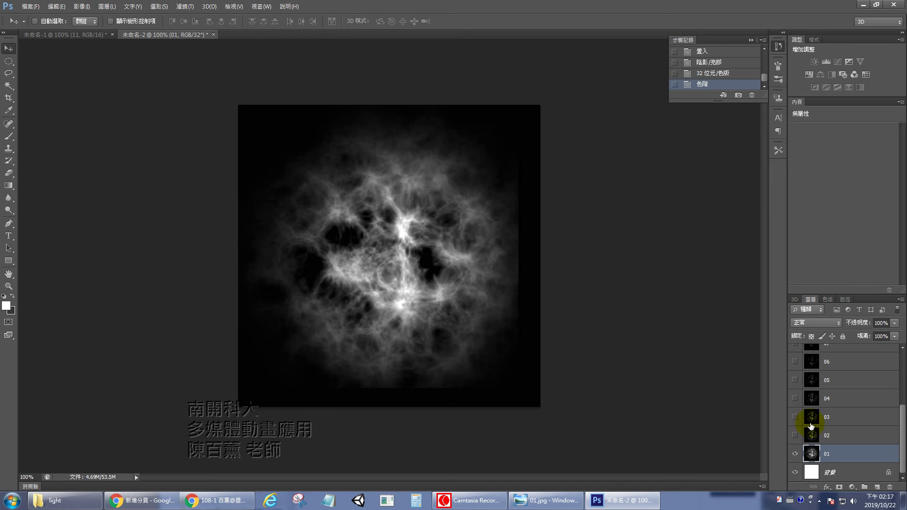
{"action": "left_click", "coordinate": [795, 435]}
{"action": "left_click", "coordinate": [822, 437]}
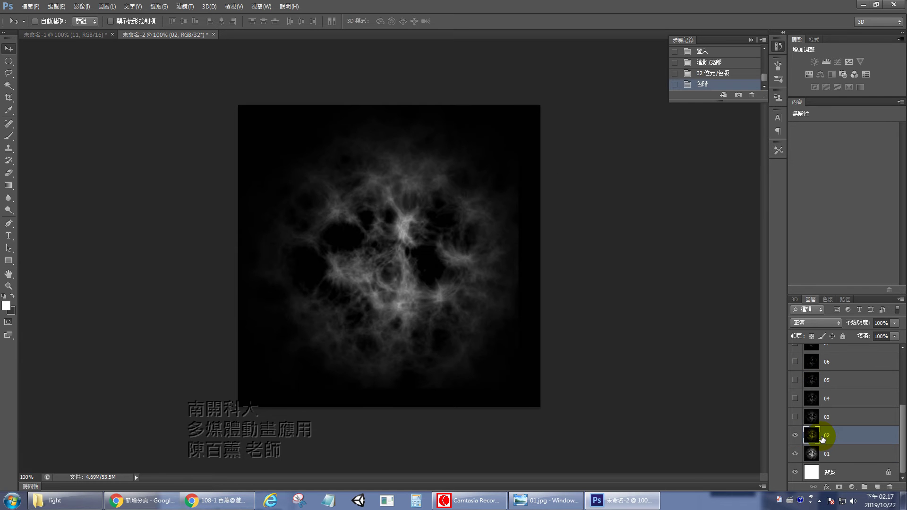
{"action": "left_click", "coordinate": [78, 6]}
{"action": "mouse_move", "coordinate": [110, 32]}
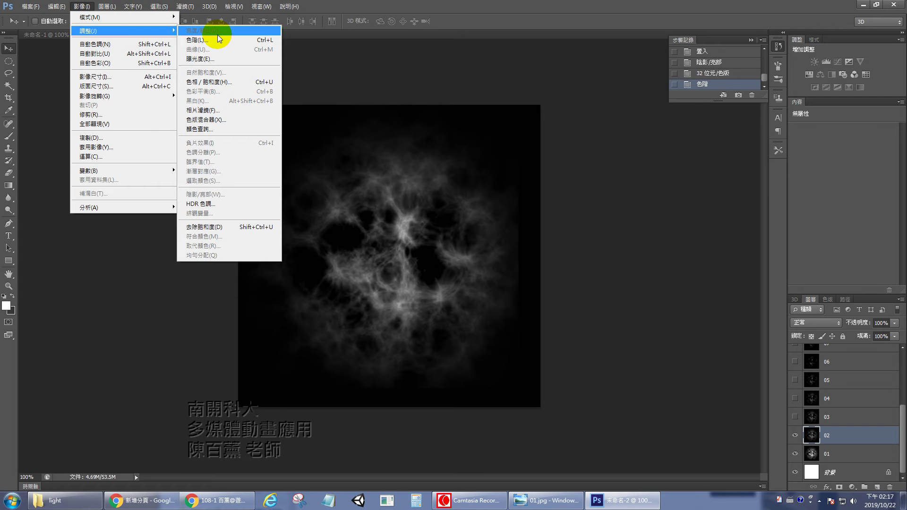
{"action": "left_click", "coordinate": [661, 172]}
{"action": "left_click", "coordinate": [795, 435]}
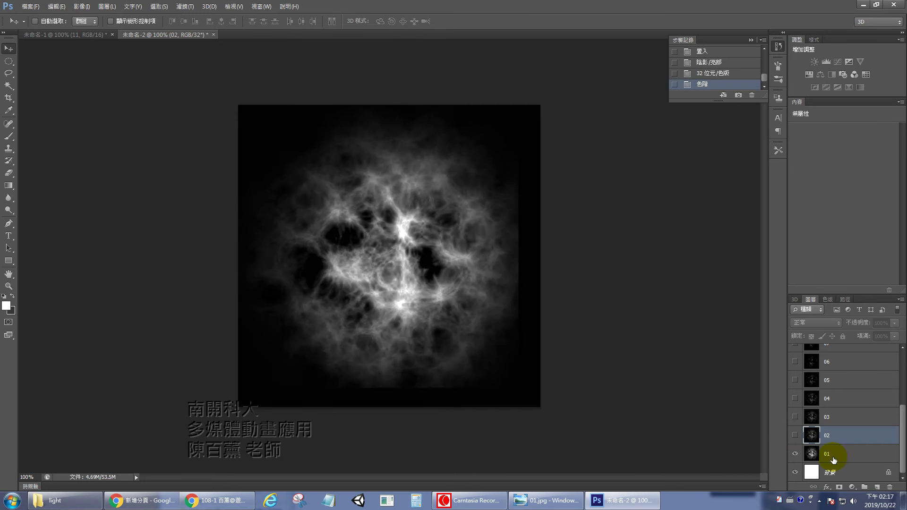
Select layer 01 and convert it to a smart object.
{"action": "left_click", "coordinate": [841, 458]}
{"action": "right_click", "coordinate": [840, 458]}
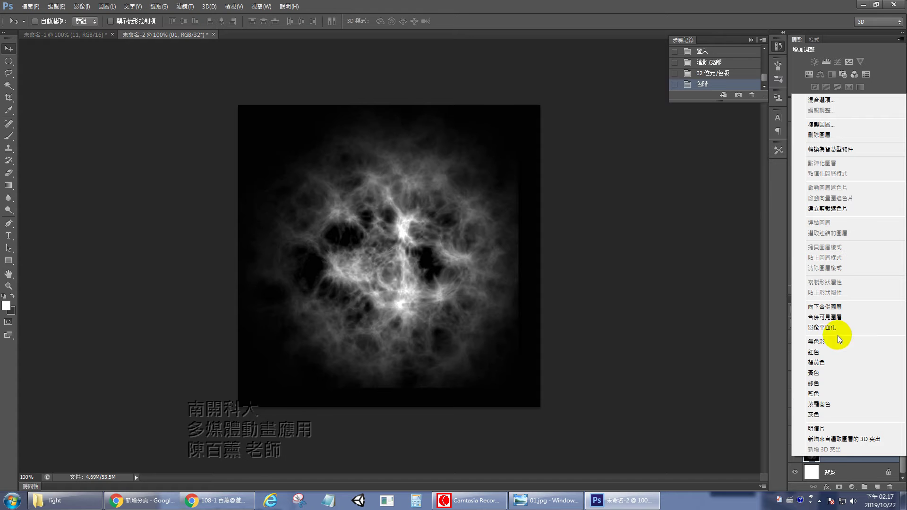
{"action": "left_click", "coordinate": [812, 461]}
{"action": "right_click", "coordinate": [398, 267]}
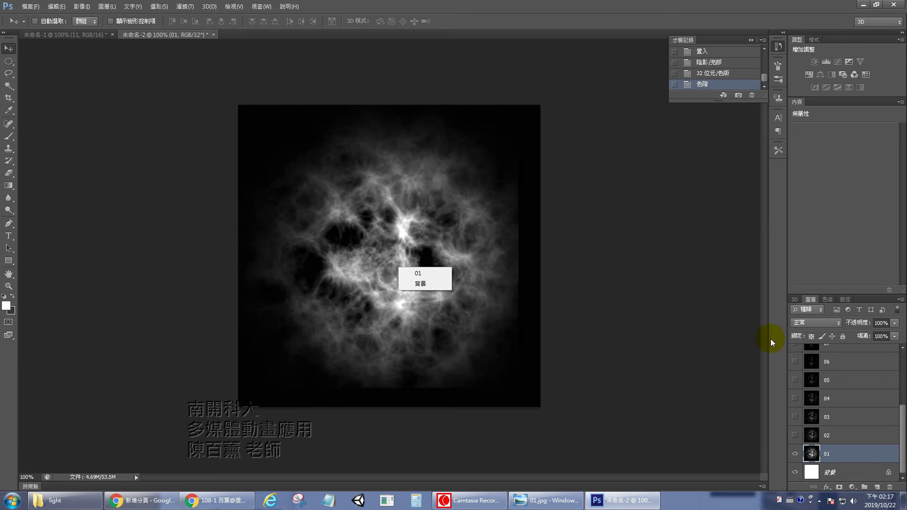
{"action": "right_click", "coordinate": [813, 460]}
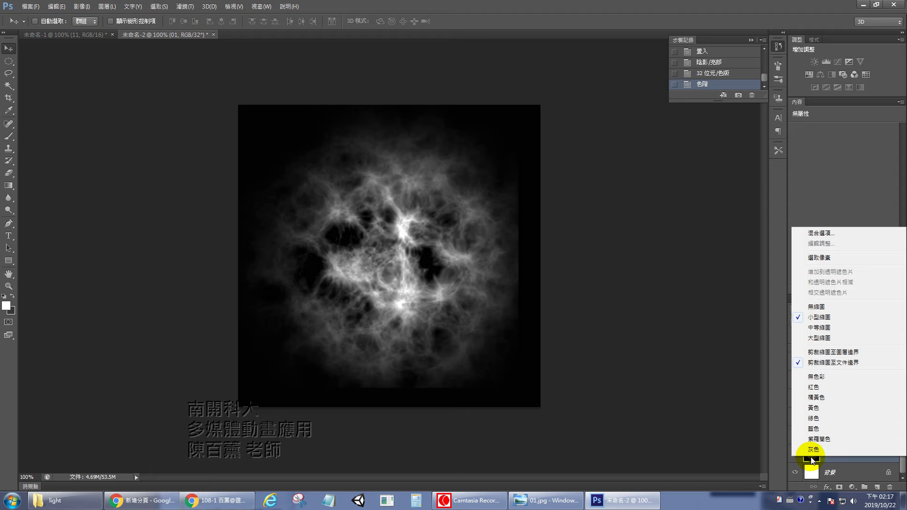
{"action": "right_click", "coordinate": [827, 458]}
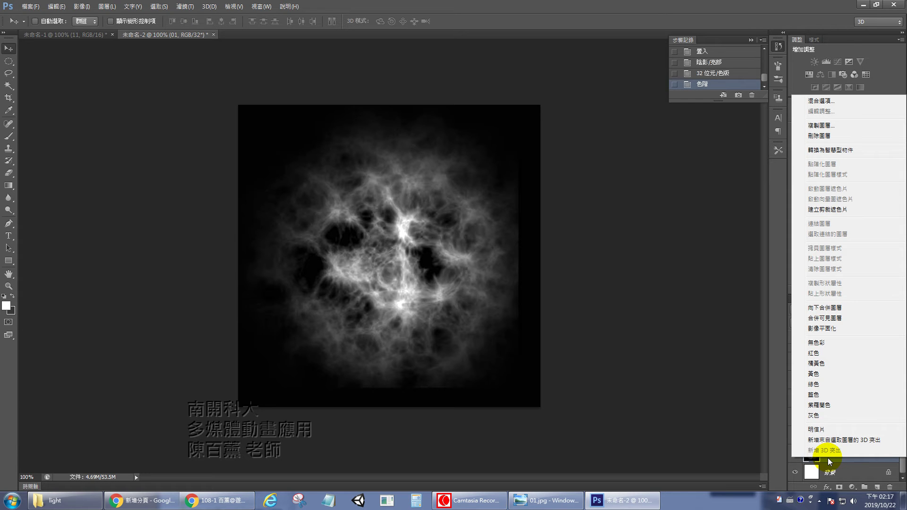
{"action": "left_click", "coordinate": [842, 149]}
{"action": "right_click", "coordinate": [827, 456]}
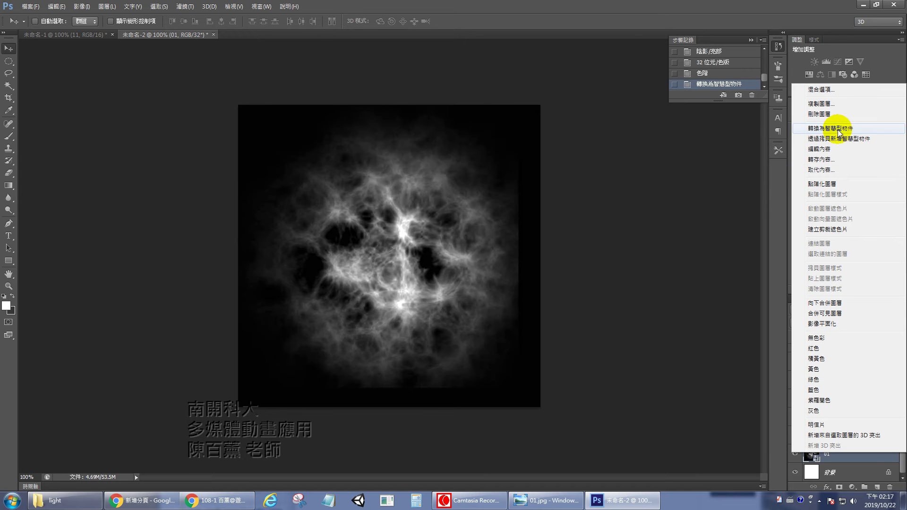
{"action": "left_click", "coordinate": [838, 163]}
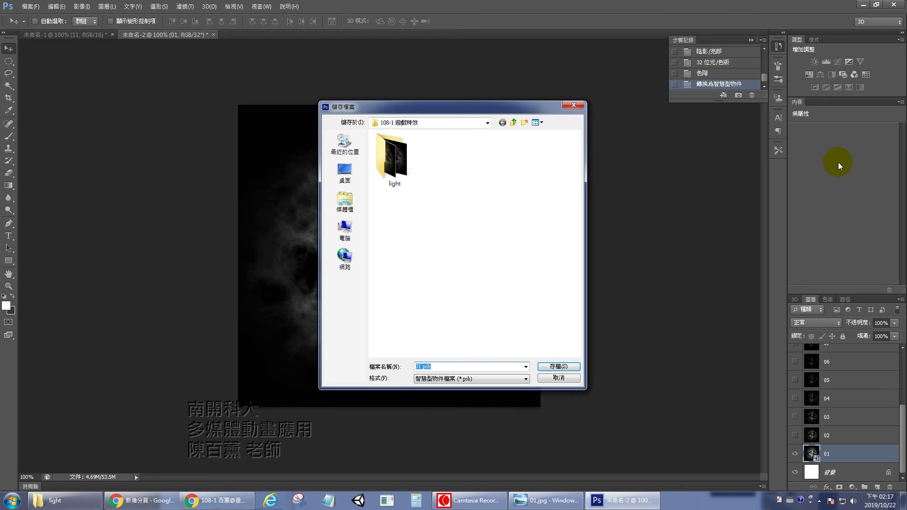
{"action": "left_click", "coordinate": [501, 378]}
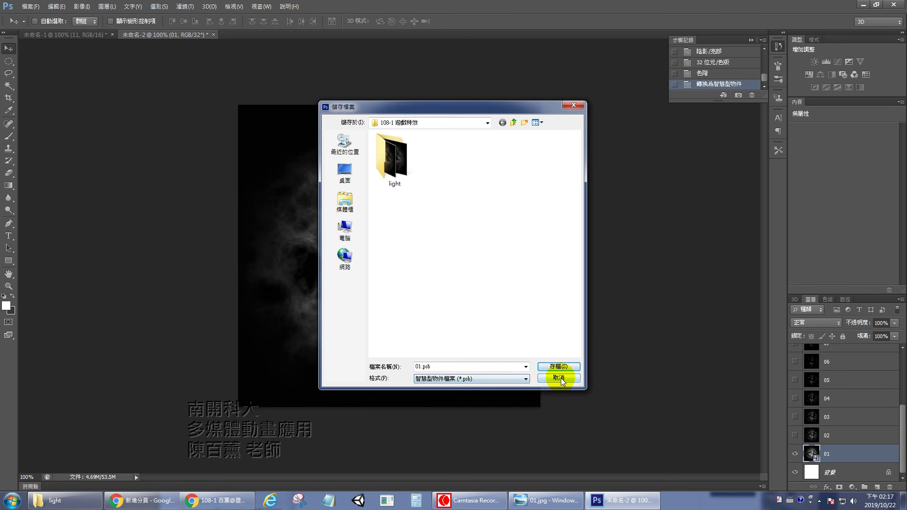
{"action": "left_click", "coordinate": [557, 377]}
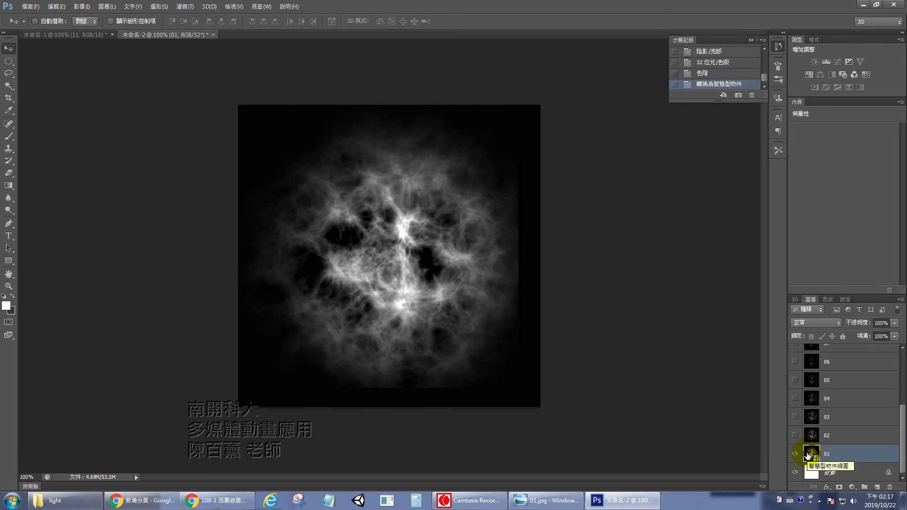
Check which file formats are offered for saving the document under a new name, without saving it.
{"action": "left_click", "coordinate": [30, 6]}
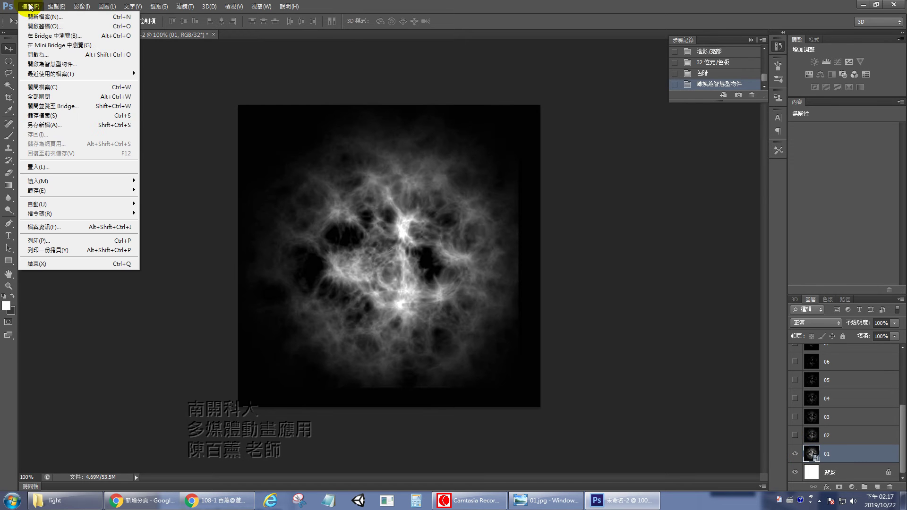
{"action": "left_click", "coordinate": [58, 124]}
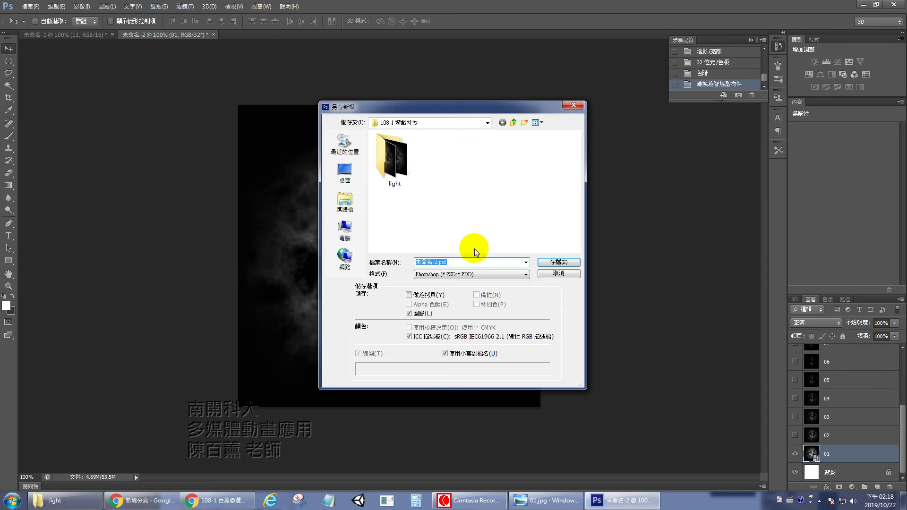
{"action": "left_click", "coordinate": [394, 174]}
{"action": "double_click", "coordinate": [394, 174]}
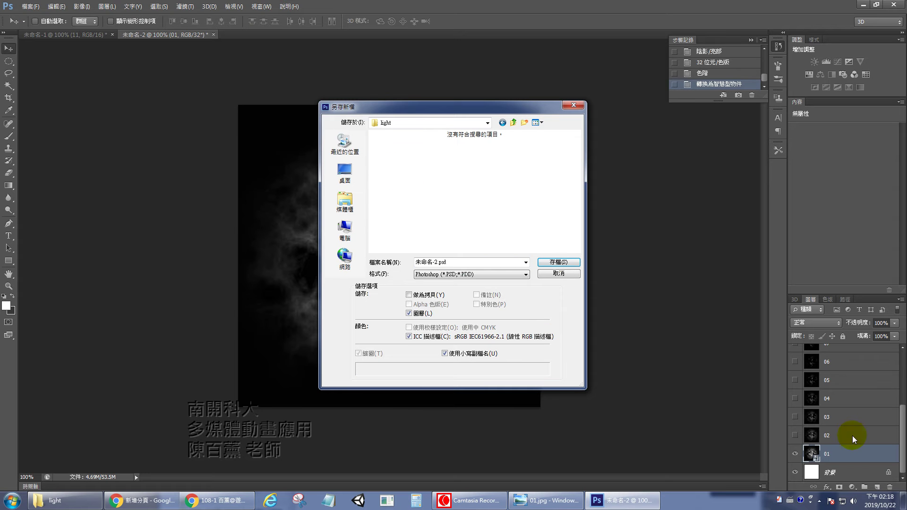
{"action": "left_click", "coordinate": [427, 278]}
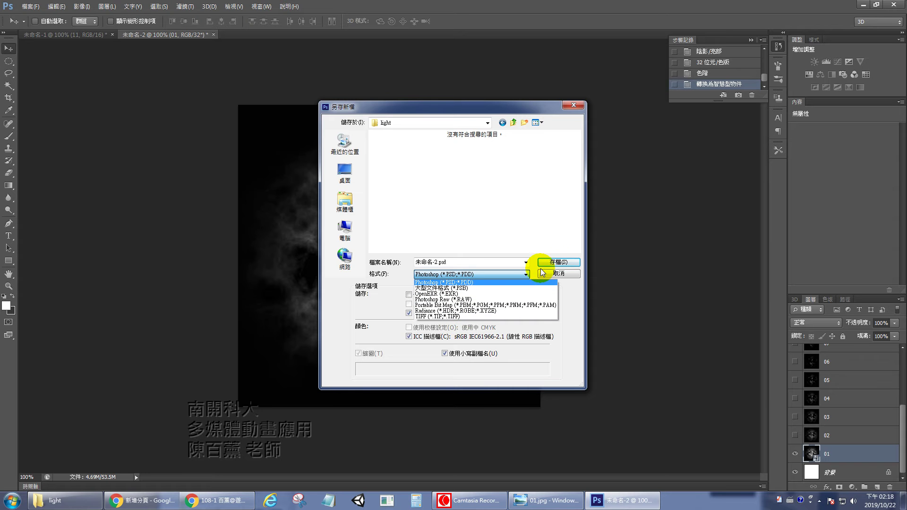
{"action": "left_click", "coordinate": [555, 276]}
{"action": "left_click", "coordinate": [558, 274]}
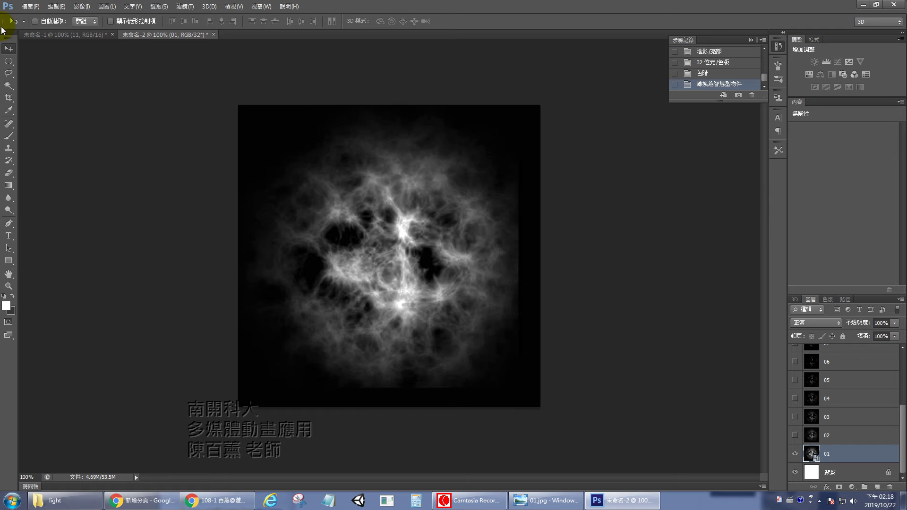
{"action": "left_click", "coordinate": [31, 6]}
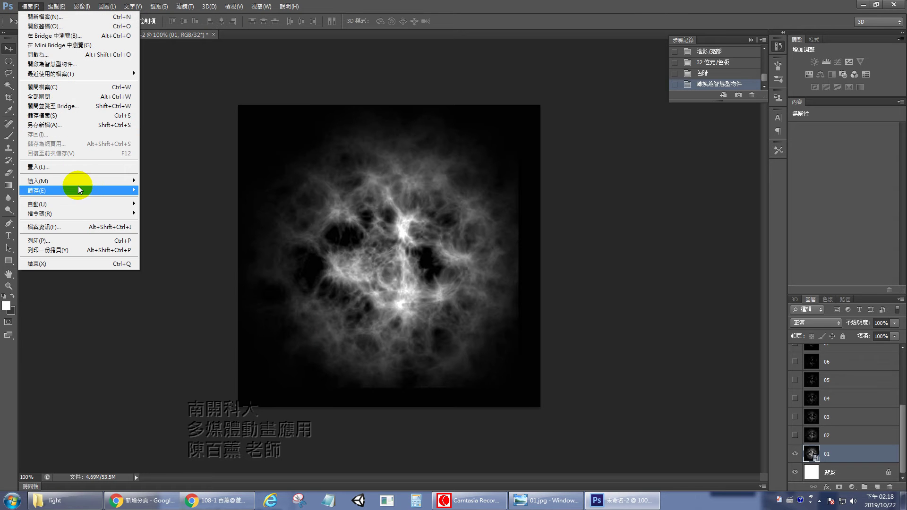
{"action": "mouse_move", "coordinate": [79, 191]}
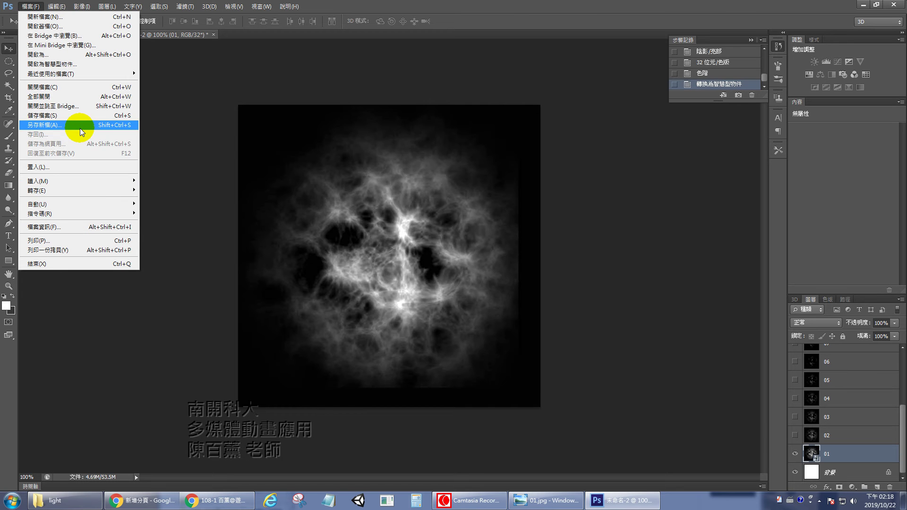
{"action": "left_click", "coordinate": [80, 129]}
{"action": "left_click", "coordinate": [463, 274]}
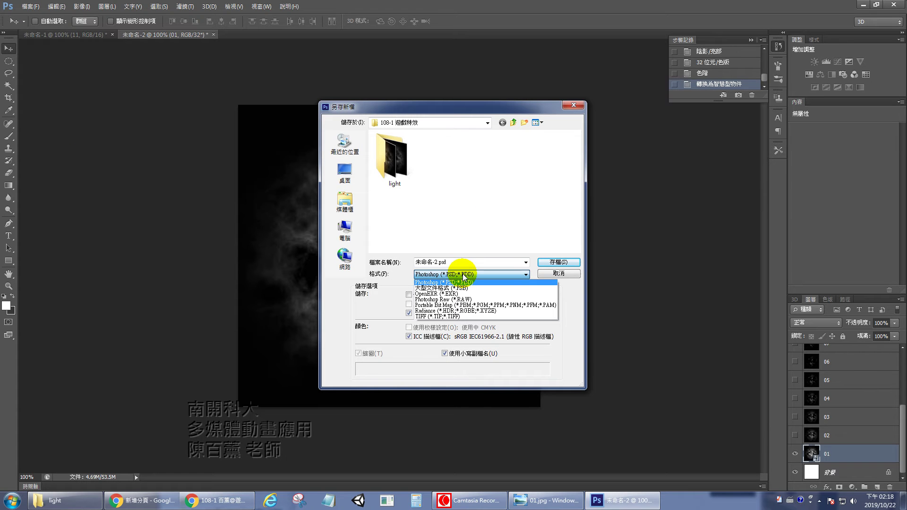
{"action": "left_click", "coordinate": [557, 278]}
{"action": "left_click", "coordinate": [557, 277]}
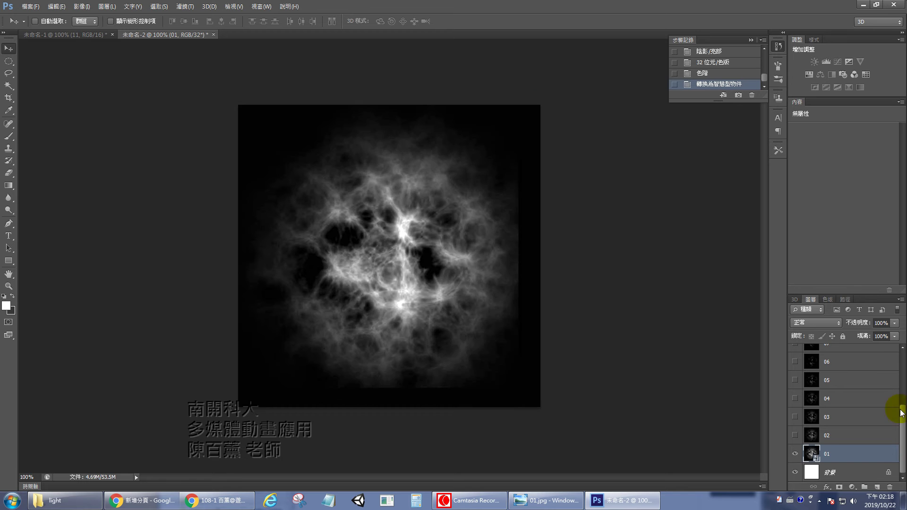
Rasterize the smart object layer 01.
{"action": "right_click", "coordinate": [812, 455]}
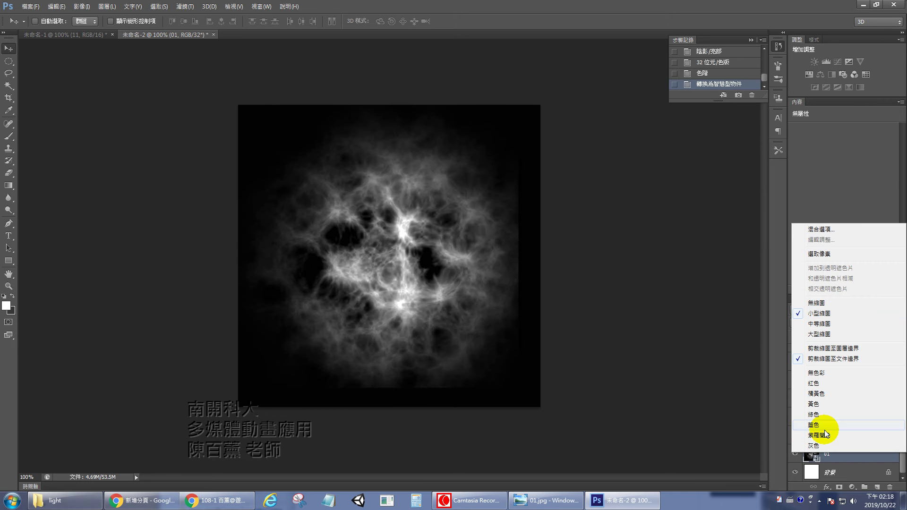
{"action": "right_click", "coordinate": [852, 462]}
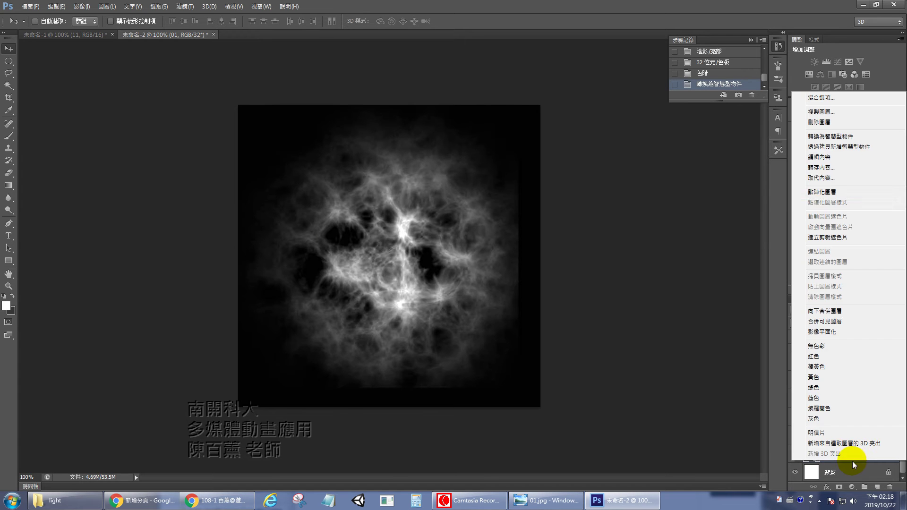
{"action": "left_click", "coordinate": [825, 196]}
{"action": "left_click", "coordinate": [31, 6]}
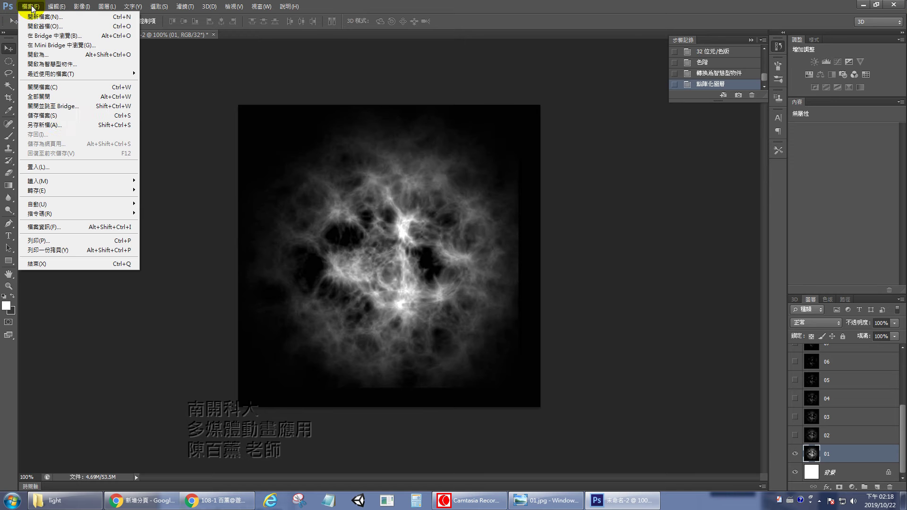
{"action": "left_click", "coordinate": [64, 127]}
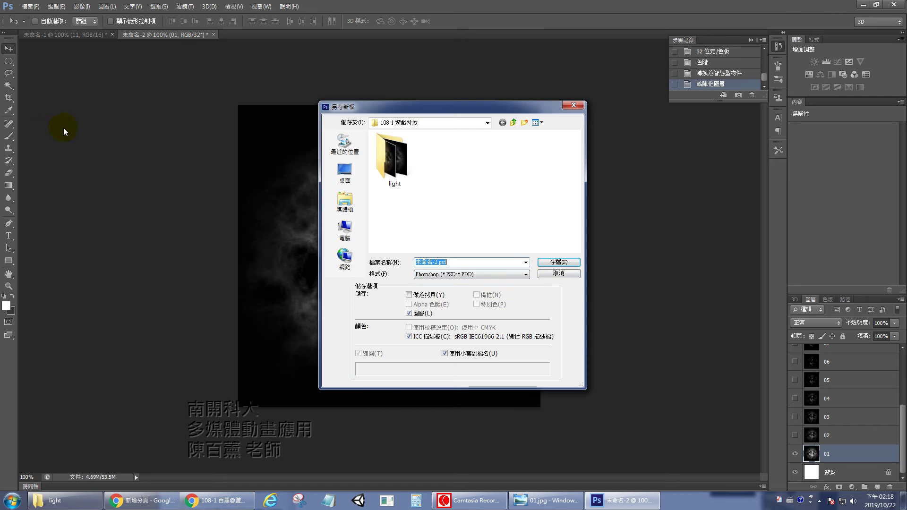
{"action": "left_click", "coordinate": [552, 273]}
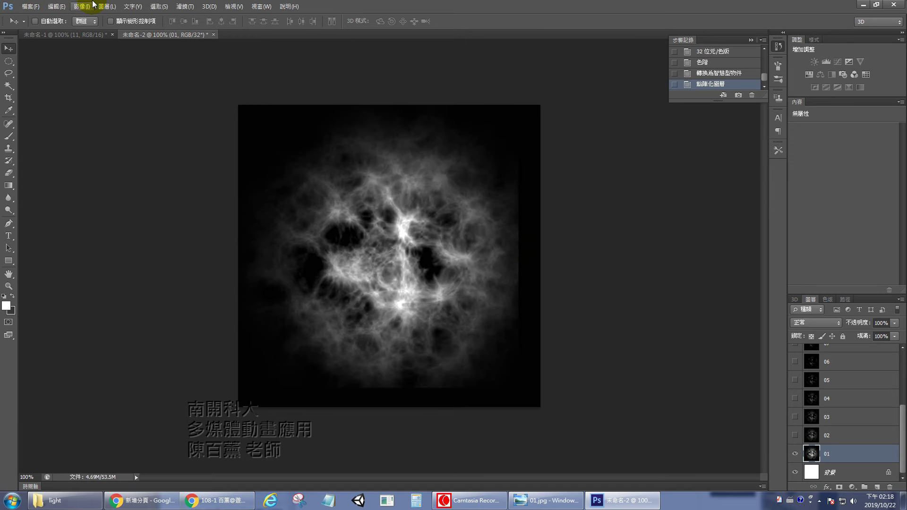
Convert the document to 8 bits per channel without merging its layers.
{"action": "left_click", "coordinate": [82, 6]}
{"action": "mouse_move", "coordinate": [91, 31]}
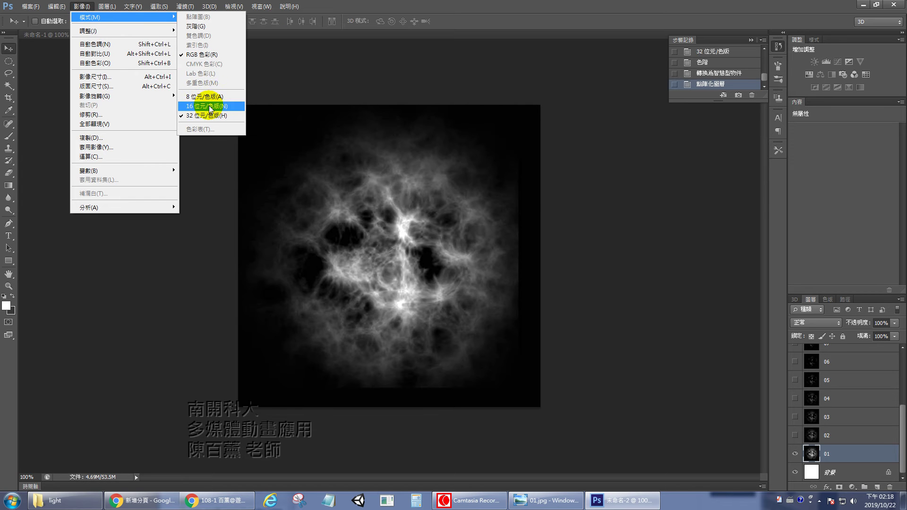
{"action": "left_click", "coordinate": [210, 99]}
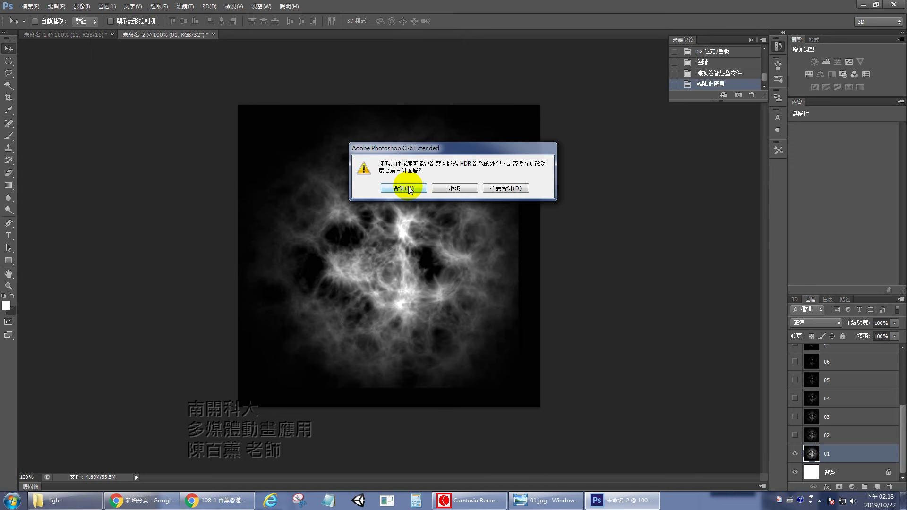
{"action": "left_click", "coordinate": [506, 188]}
Start saving the image for the web and set the output format to JPEG.
{"action": "left_click", "coordinate": [21, 10]}
{"action": "left_click", "coordinate": [77, 141]}
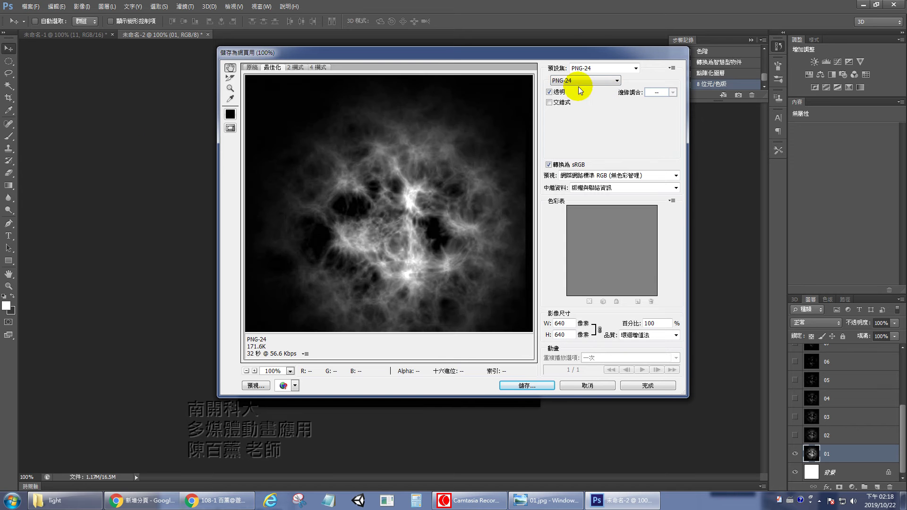
{"action": "left_click", "coordinate": [577, 82]}
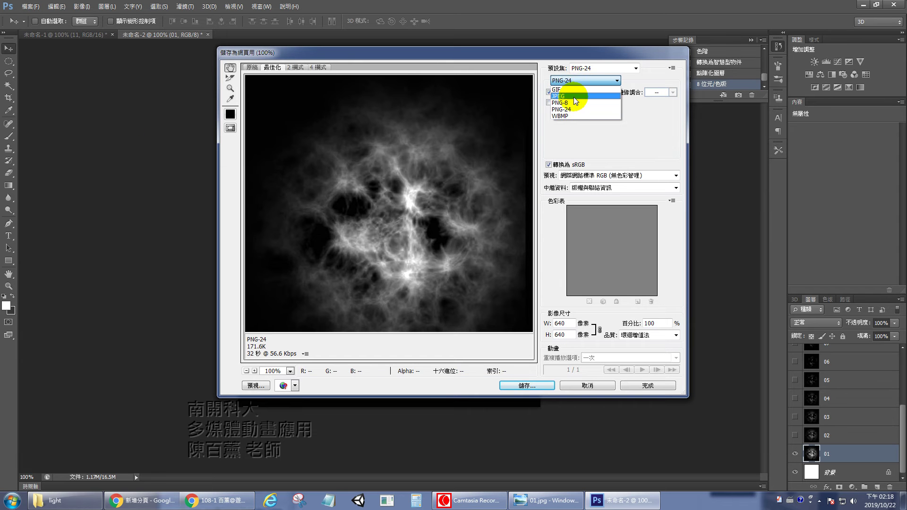
{"action": "left_click", "coordinate": [575, 96]}
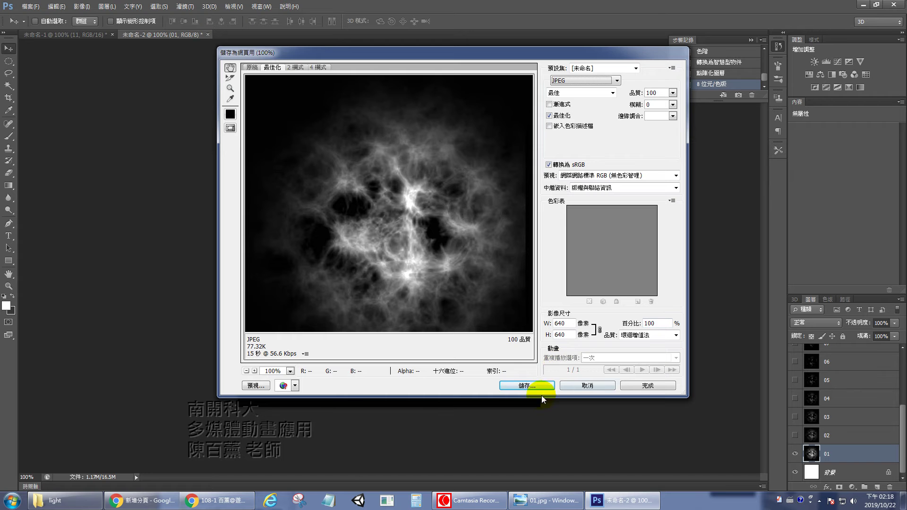
Save the optimized JPEG into the light folder as 01.jpg, replacing the existing file.
{"action": "left_click", "coordinate": [531, 387]}
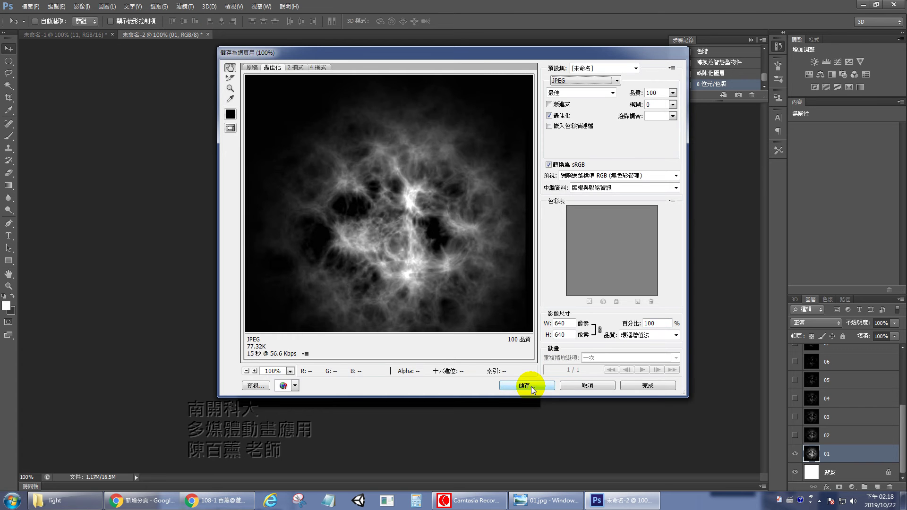
{"action": "double_click", "coordinate": [296, 137]}
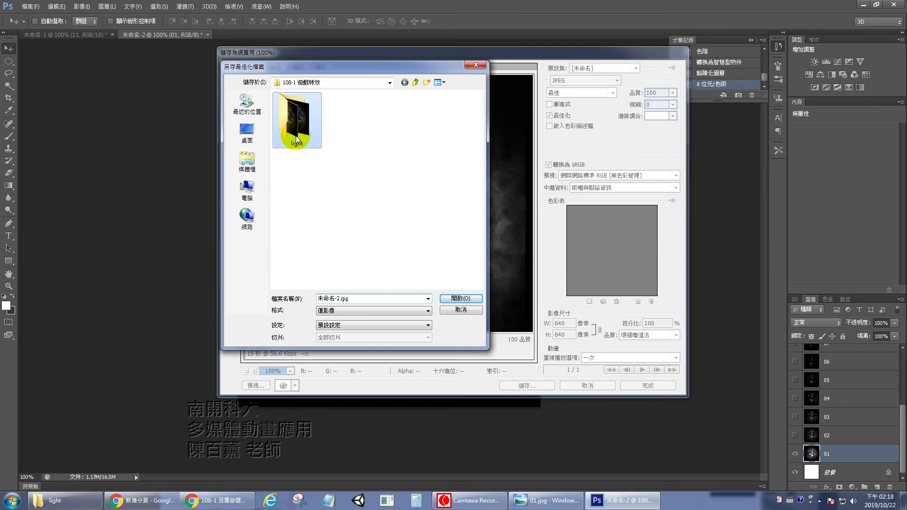
{"action": "left_click", "coordinate": [294, 140]}
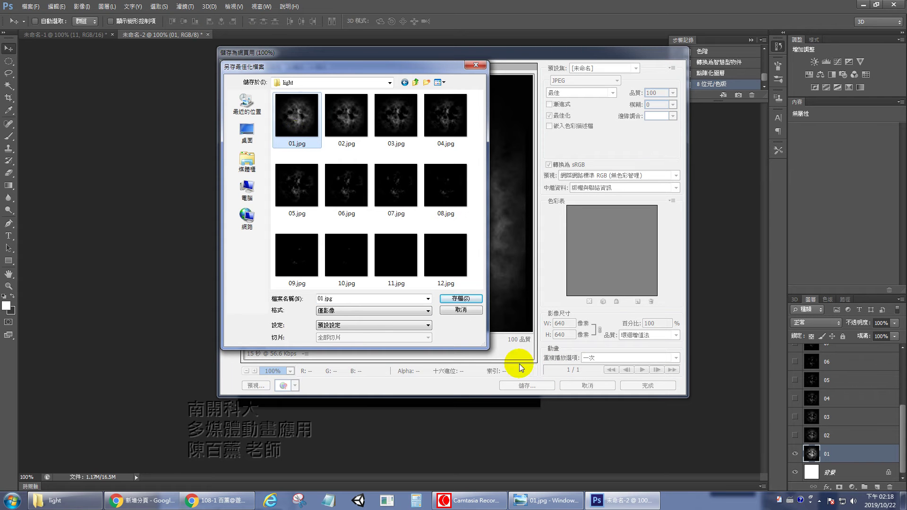
{"action": "left_click", "coordinate": [475, 301]}
{"action": "left_click", "coordinate": [512, 245]}
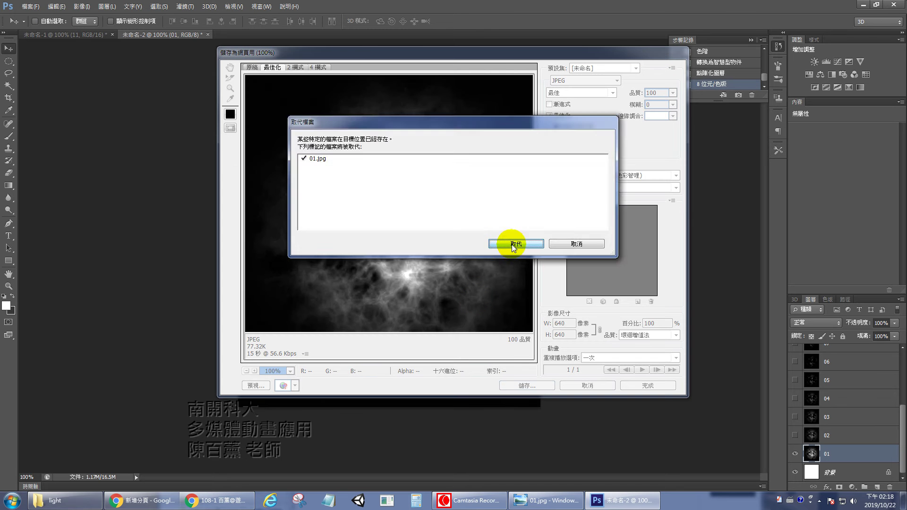
{"action": "left_click", "coordinate": [475, 195]}
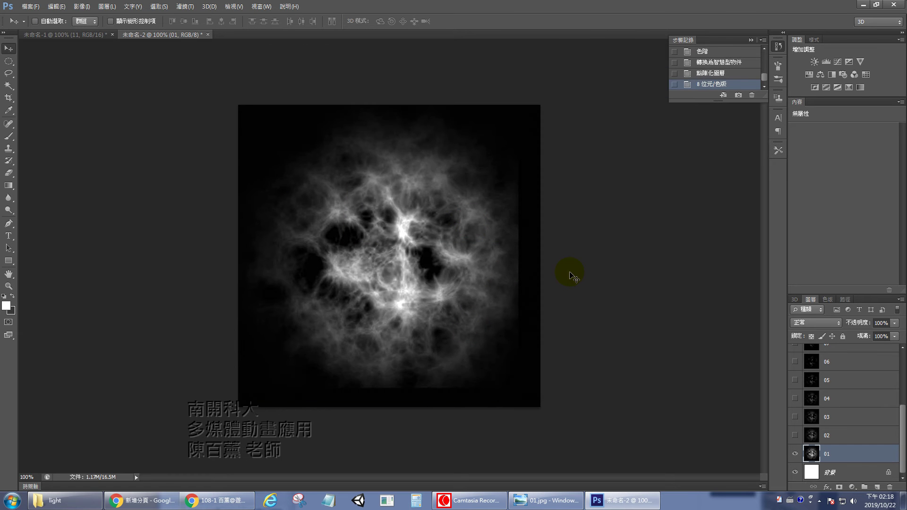
Make layers 02 through 12 visible one after another to preview how the light effect changes from frame to frame.
{"action": "left_click", "coordinate": [795, 435]}
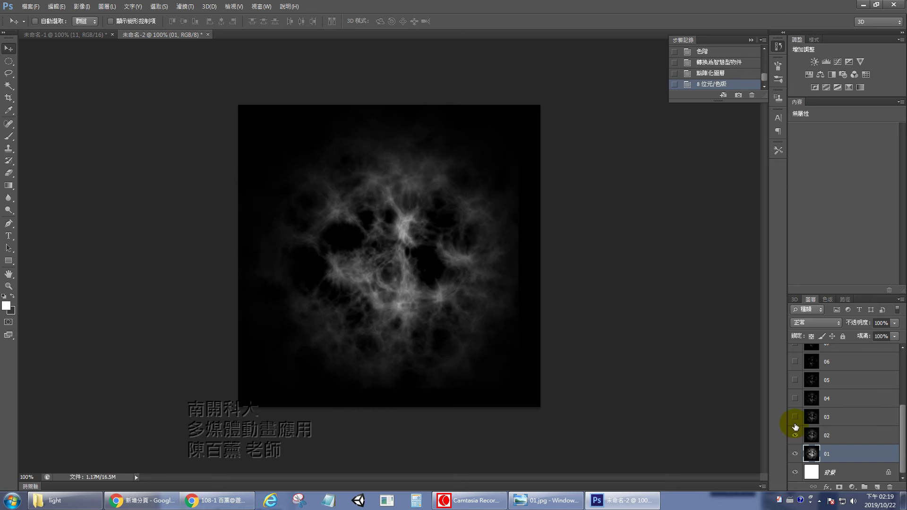
{"action": "left_click", "coordinate": [795, 416]}
{"action": "left_click", "coordinate": [795, 381]}
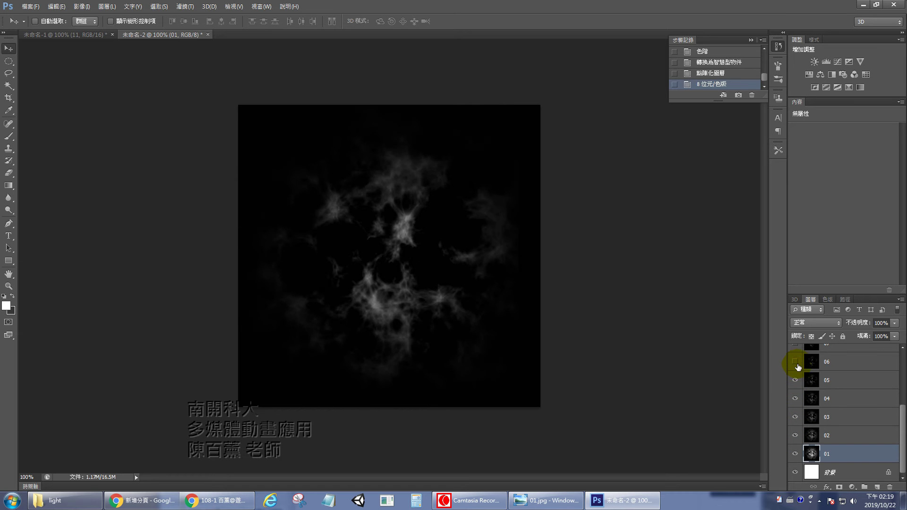
{"action": "left_click", "coordinate": [795, 361]}
{"action": "scroll", "coordinate": [795, 364], "scroll_direction": "up", "scroll_amount": 1}
{"action": "left_click", "coordinate": [795, 362]}
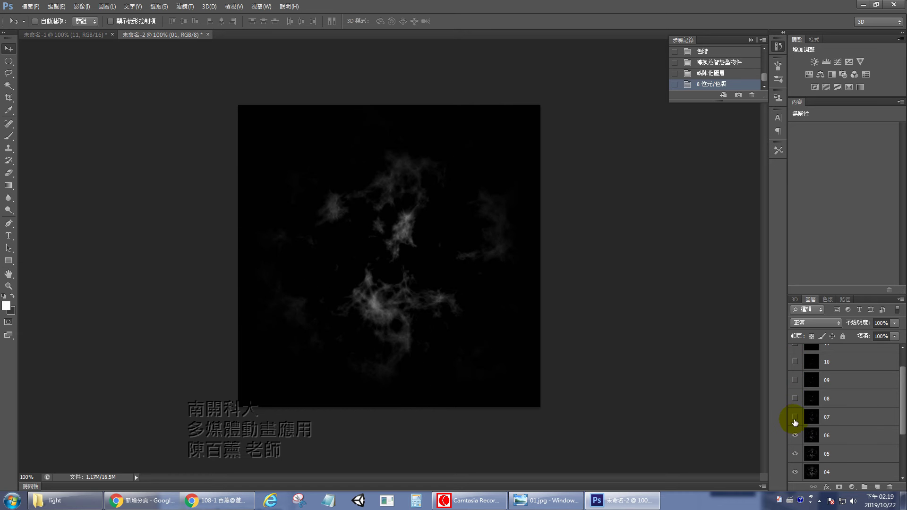
{"action": "scroll", "coordinate": [795, 402], "scroll_direction": "up", "scroll_amount": 3}
{"action": "left_click", "coordinate": [795, 396]}
{"action": "left_click", "coordinate": [795, 380]}
{"action": "left_click", "coordinate": [795, 364]}
{"action": "scroll", "coordinate": [796, 362], "scroll_direction": "up", "scroll_amount": 1}
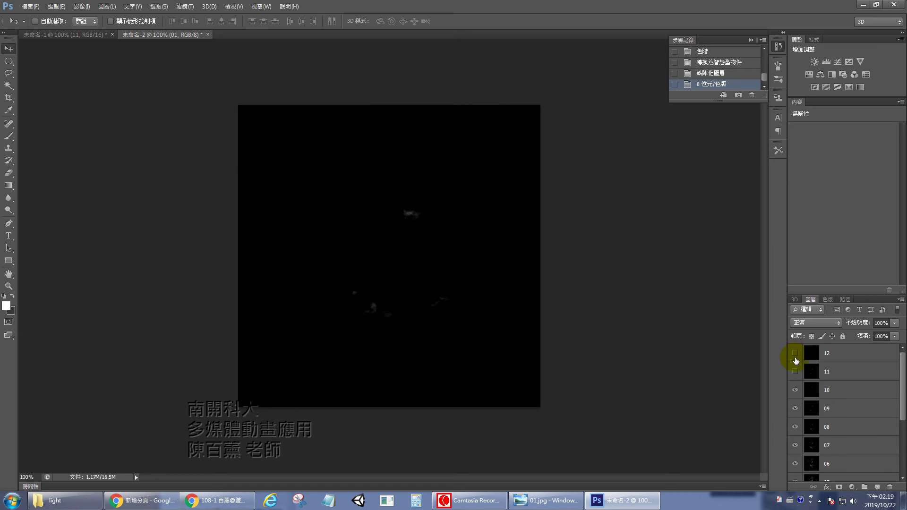
{"action": "left_click", "coordinate": [795, 353]}
Hide the layers from 12 down to 03, keep layer 02 visible, and select layer 02.
{"action": "left_click", "coordinate": [795, 390]}
{"action": "left_click_drag", "start_coordinate": [796, 409], "coordinate": [795, 427]}
{"action": "left_click", "coordinate": [795, 458]}
{"action": "left_click", "coordinate": [795, 457]}
{"action": "scroll", "coordinate": [796, 425], "scroll_direction": "down", "scroll_amount": 2}
{"action": "left_click", "coordinate": [796, 373]}
{"action": "left_click_drag", "start_coordinate": [799, 381], "coordinate": [795, 429]}
{"action": "left_click", "coordinate": [795, 447]}
{"action": "left_click", "coordinate": [795, 447]}
{"action": "left_click", "coordinate": [795, 446]}
{"action": "left_click", "coordinate": [795, 465]}
{"action": "left_click", "coordinate": [795, 464]}
{"action": "scroll", "coordinate": [796, 464], "scroll_direction": "down", "scroll_amount": 1}
{"action": "left_click", "coordinate": [795, 436]}
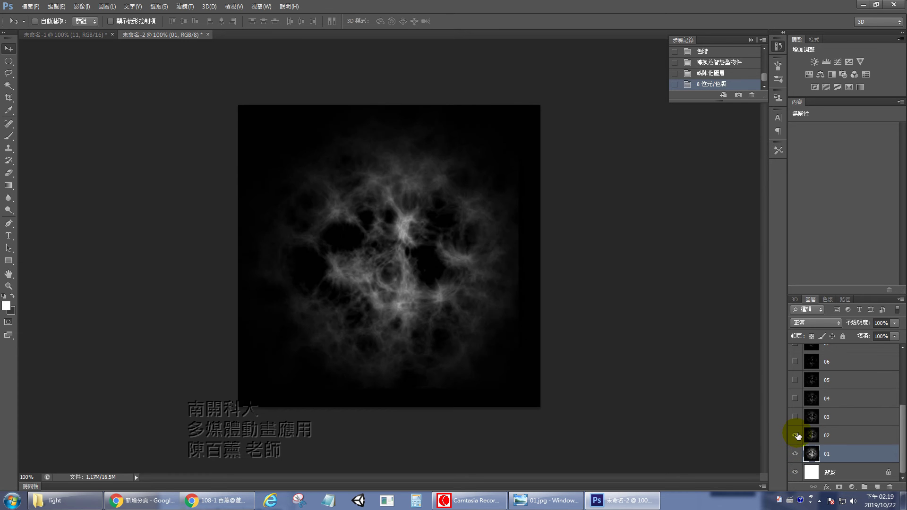
{"action": "left_click", "coordinate": [830, 436]}
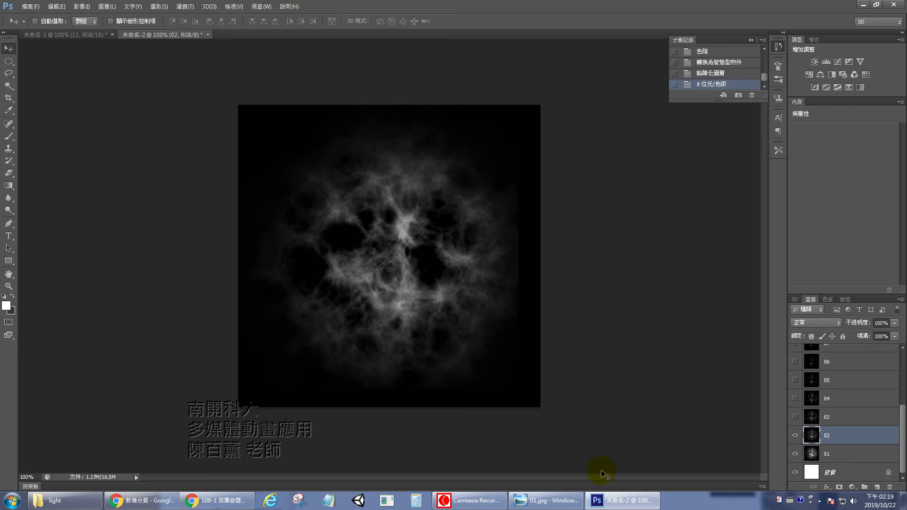
{"action": "left_click", "coordinate": [470, 500]}
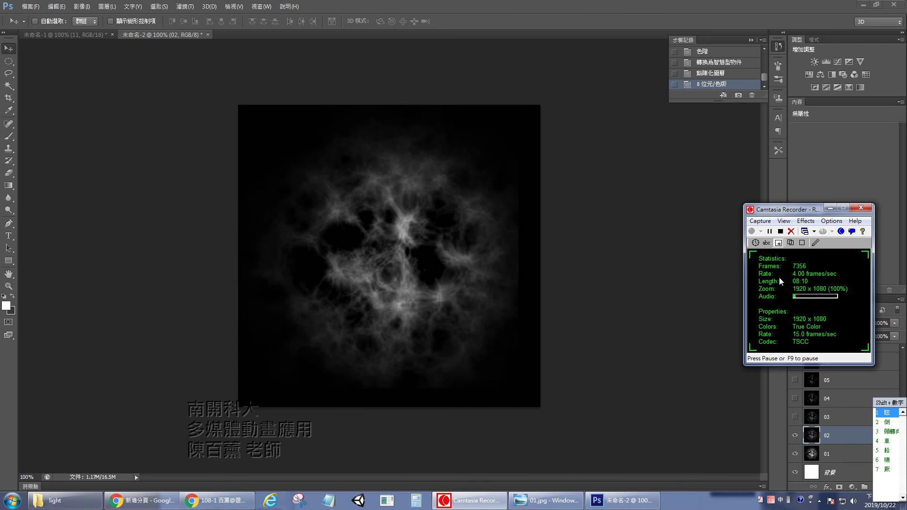
{"action": "left_click", "coordinate": [770, 231]}
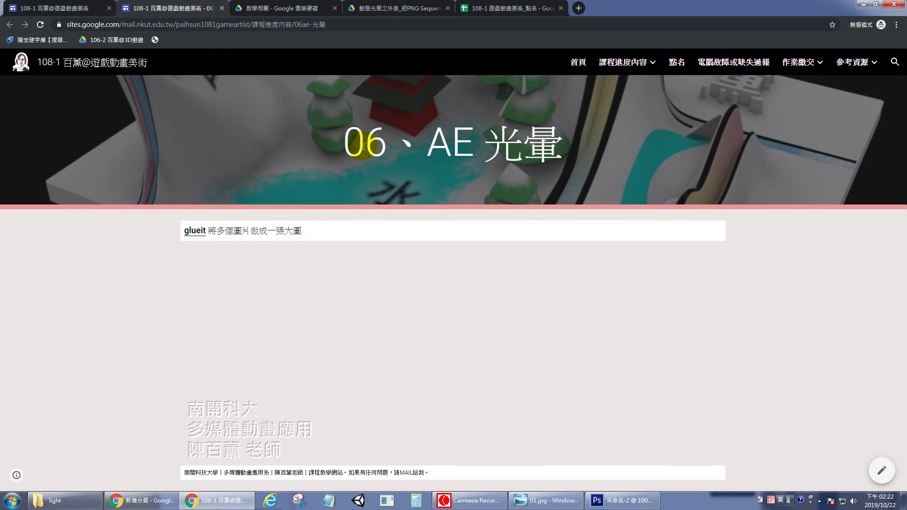
Open the glueit link on the course page in Chrome and download glueit1.06.zip into D:\anne.
{"action": "left_click", "coordinate": [191, 231]}
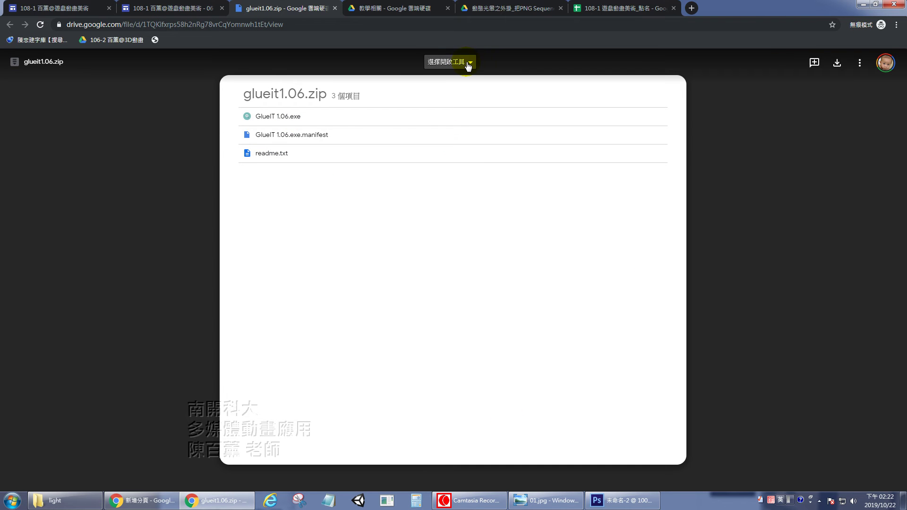
{"action": "left_click", "coordinate": [836, 64]}
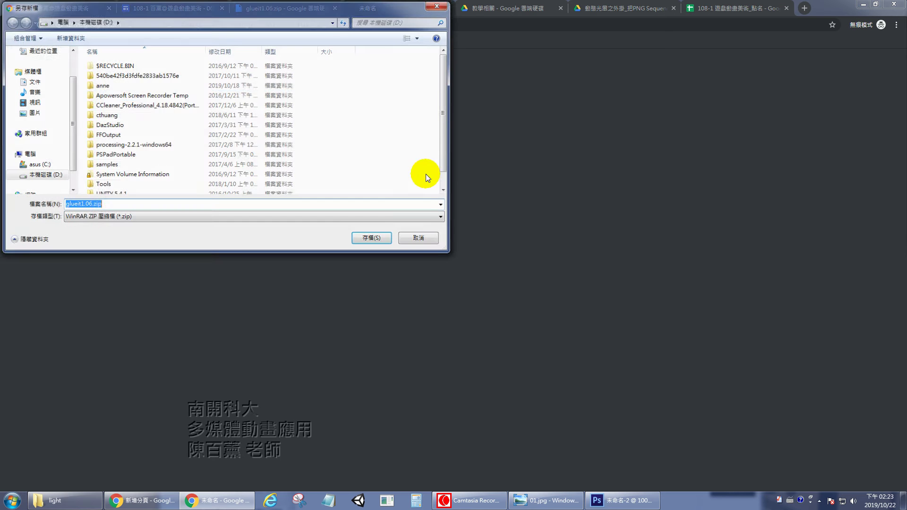
{"action": "double_click", "coordinate": [109, 85]}
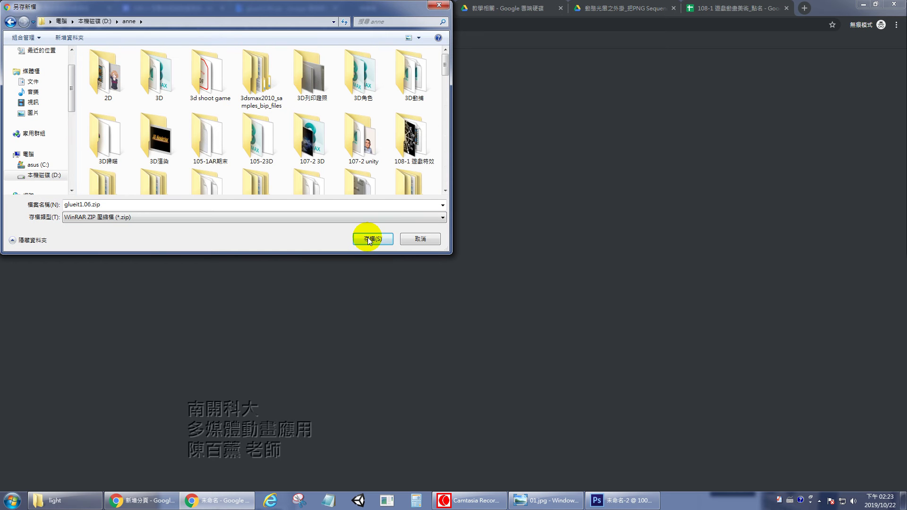
{"action": "left_click", "coordinate": [369, 240]}
Show the downloaded glueit1.06.zip in its folder and extract it into a glueit1.06 folder.
{"action": "left_click", "coordinate": [96, 480]}
{"action": "left_click", "coordinate": [112, 449]}
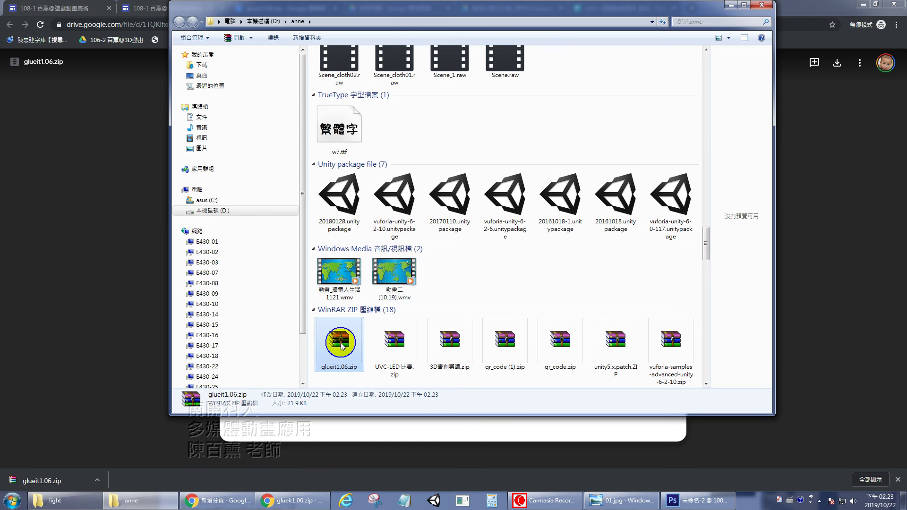
{"action": "right_click", "coordinate": [342, 347]}
{"action": "left_click", "coordinate": [378, 189]}
{"action": "left_click", "coordinate": [653, 333]}
Find and open the extracted glueit1.06 folder, and launch GlueIT 1.06.exe.
{"action": "scroll", "coordinate": [352, 342], "scroll_direction": "up", "scroll_amount": 10}
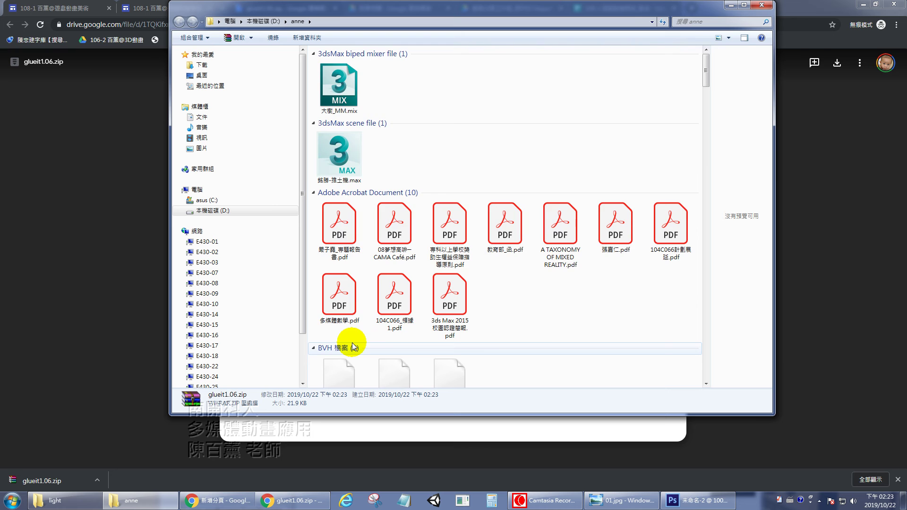
{"action": "scroll", "coordinate": [351, 342], "scroll_direction": "down", "scroll_amount": 4}
{"action": "scroll", "coordinate": [351, 343], "scroll_direction": "down", "scroll_amount": 15}
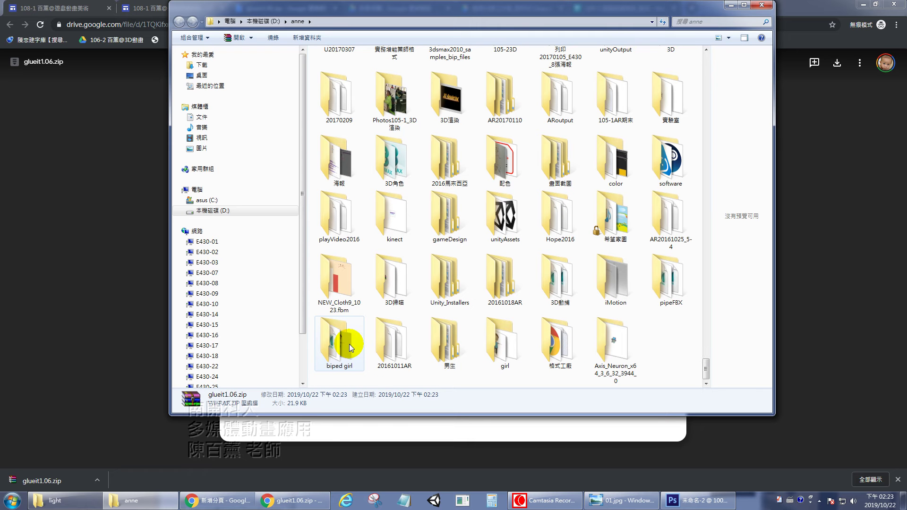
{"action": "scroll", "coordinate": [350, 344], "scroll_direction": "up", "scroll_amount": 3}
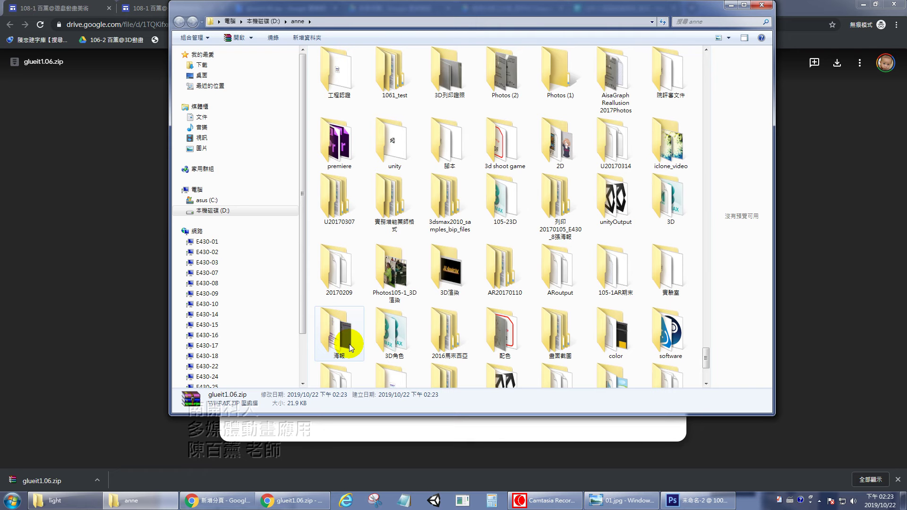
{"action": "left_click", "coordinate": [694, 21]}
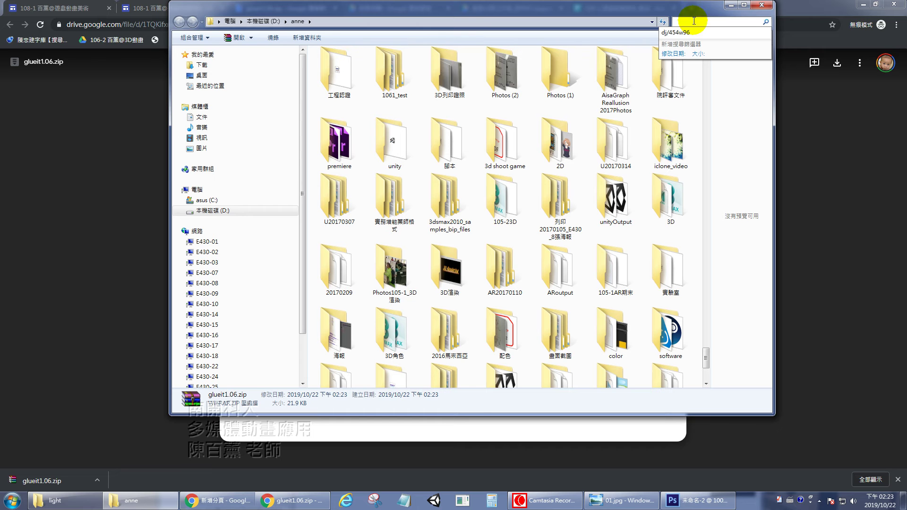
{"action": "left_click", "coordinate": [565, 141]}
{"action": "scroll", "coordinate": [566, 144], "scroll_direction": "up", "scroll_amount": 3}
{"action": "scroll", "coordinate": [567, 144], "scroll_direction": "up", "scroll_amount": 3}
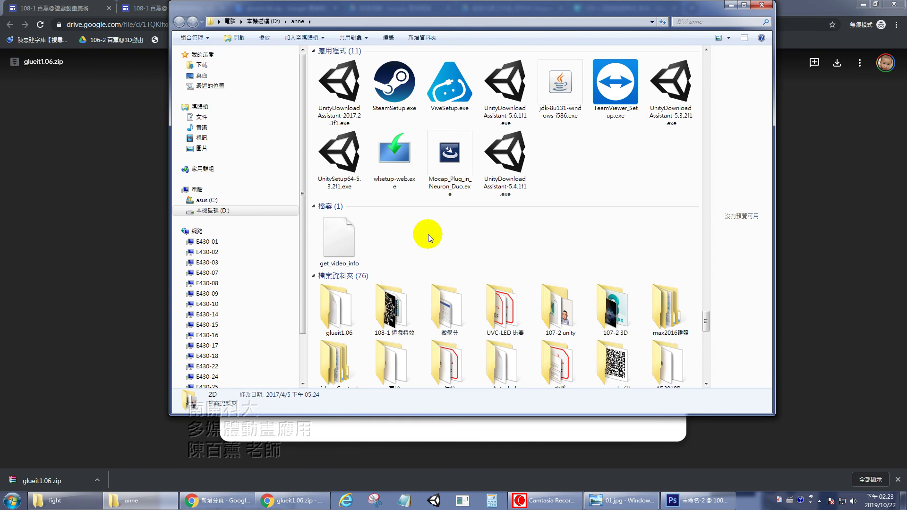
{"action": "double_click", "coordinate": [344, 304]}
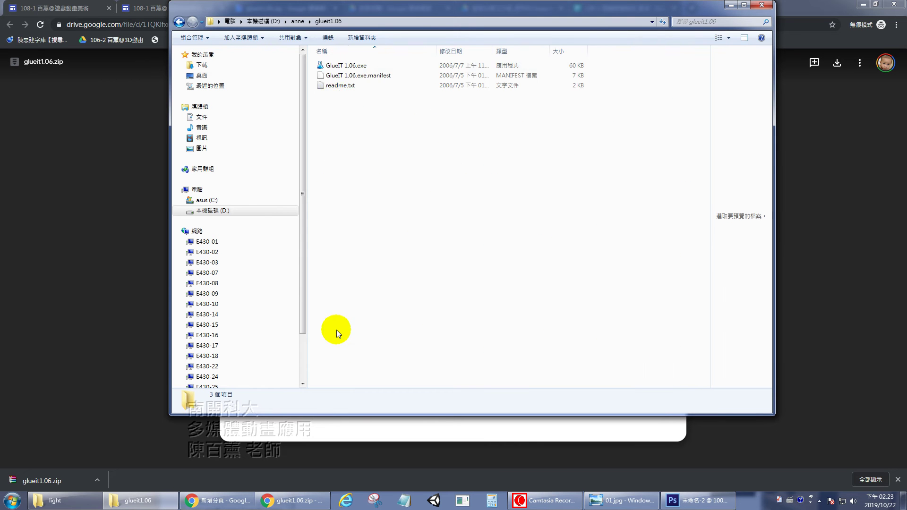
{"action": "double_click", "coordinate": [344, 68]}
{"action": "left_click", "coordinate": [477, 258]}
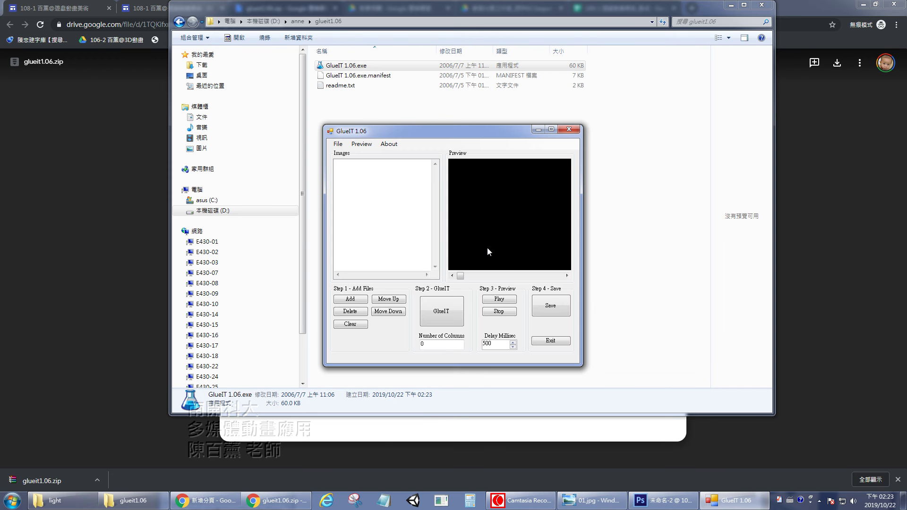
Browse to D:\anne\108-1 遊戲特效\light in GlueIT's add-files dialog and check which image file types it accepts.
{"action": "left_click", "coordinate": [361, 300]}
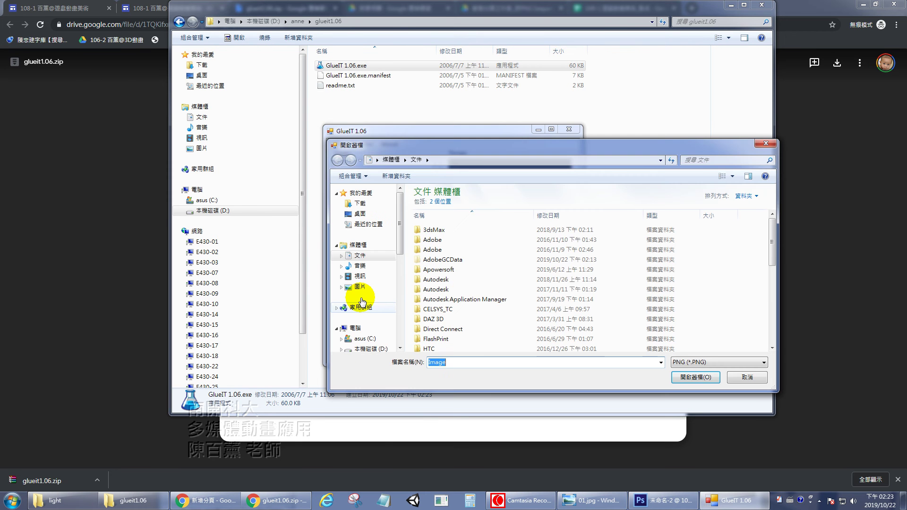
{"action": "left_click", "coordinate": [372, 351]}
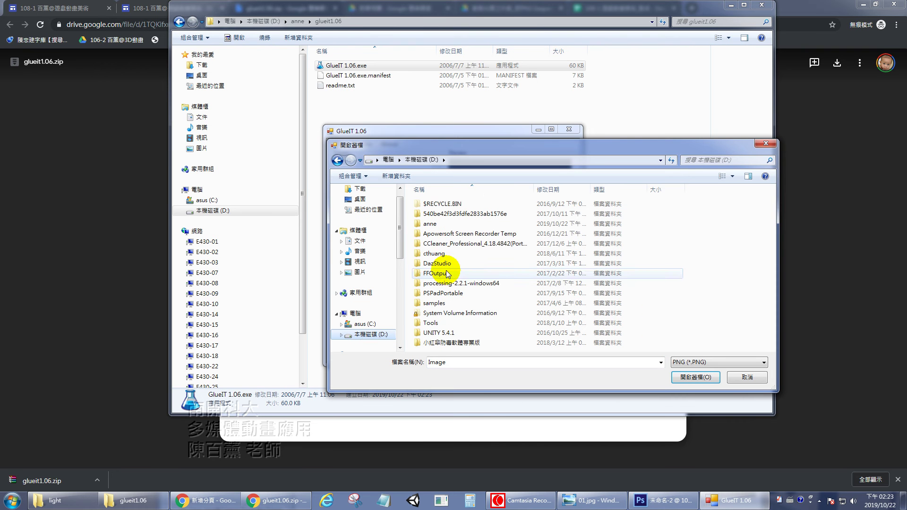
{"action": "double_click", "coordinate": [431, 227]}
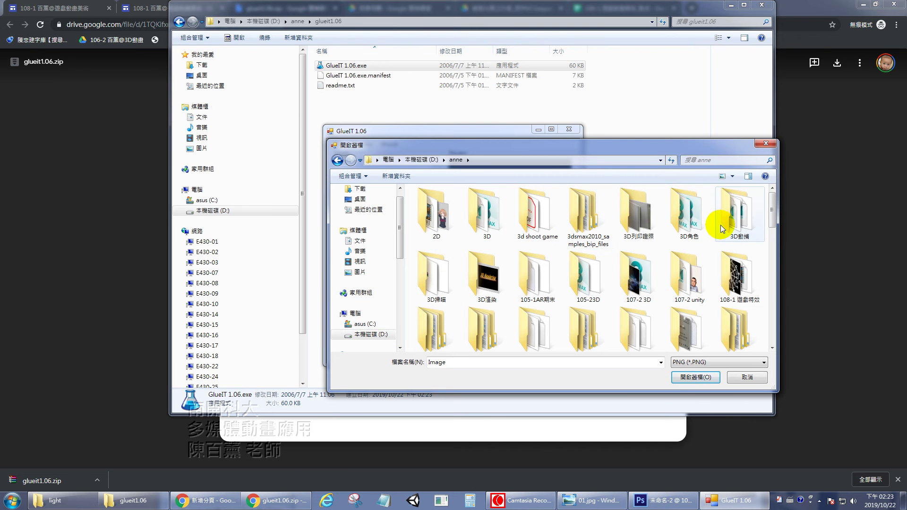
{"action": "left_click", "coordinate": [734, 286]}
{"action": "double_click", "coordinate": [733, 285]}
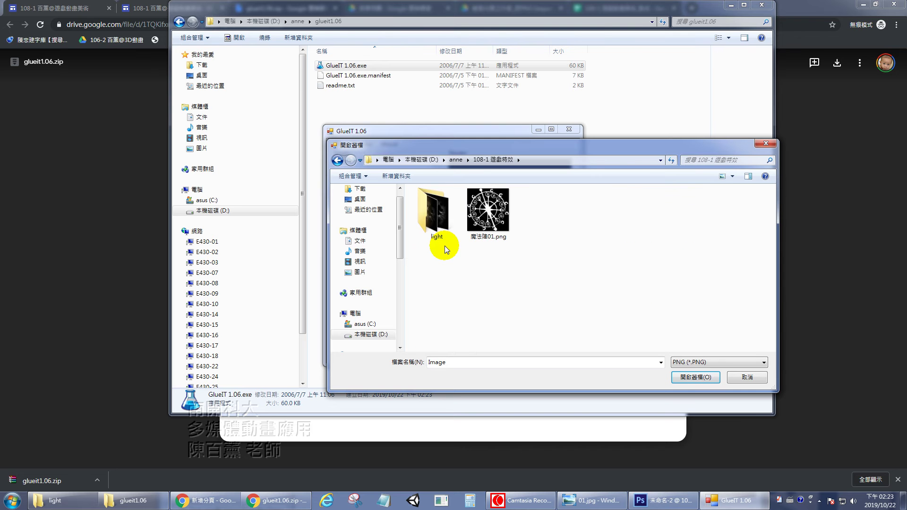
{"action": "double_click", "coordinate": [442, 212]}
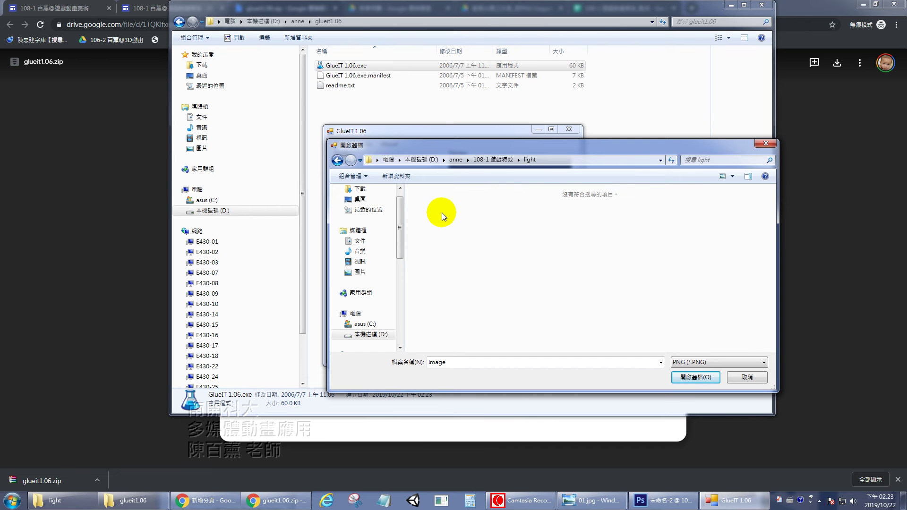
{"action": "left_click", "coordinate": [758, 362]}
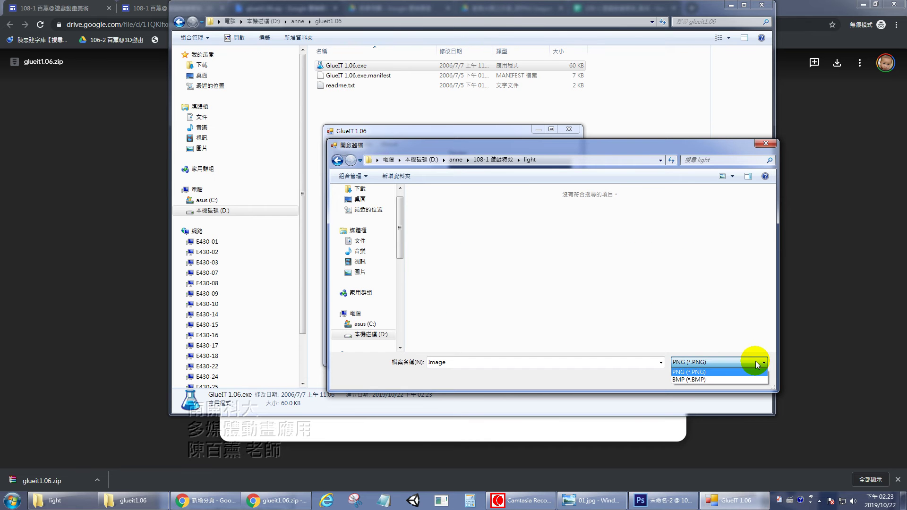
{"action": "left_click", "coordinate": [758, 363]}
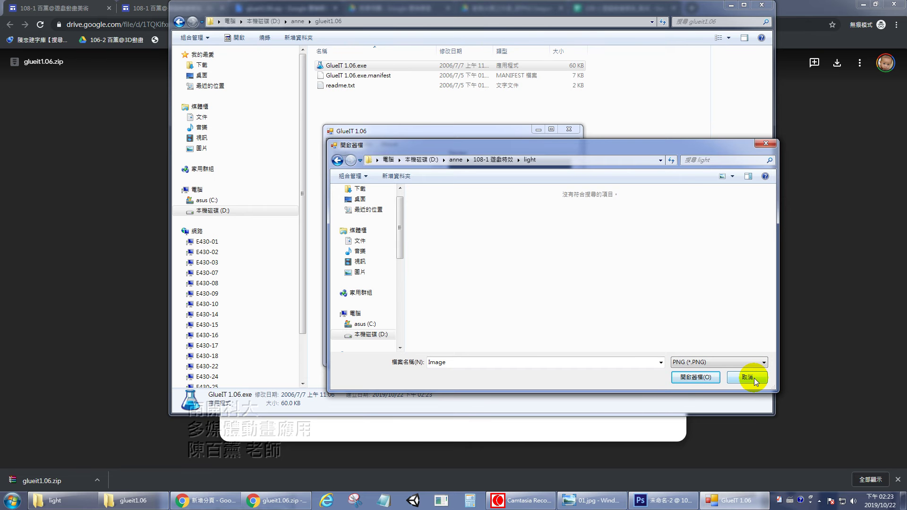
{"action": "left_click", "coordinate": [754, 378]}
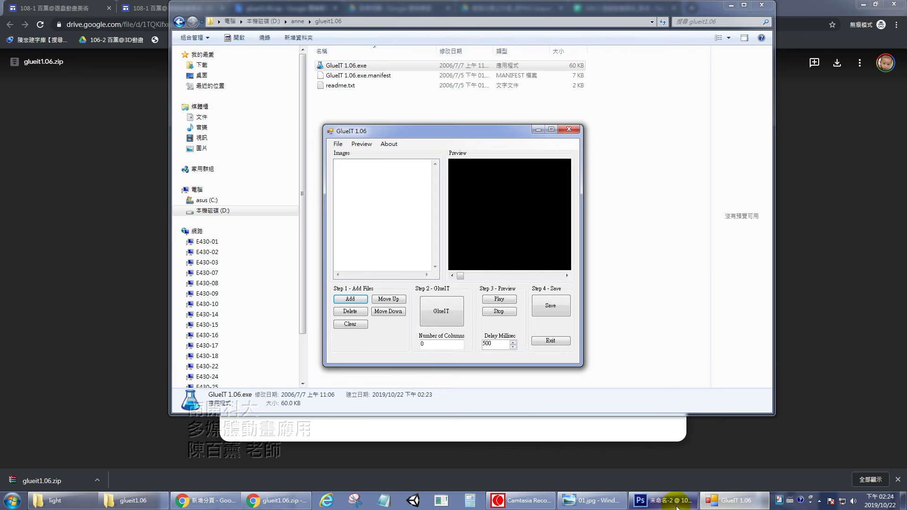
Switch to Photoshop, select layer 01 and hide layers 03 and 02 above it.
{"action": "mouse_move", "coordinate": [674, 506]}
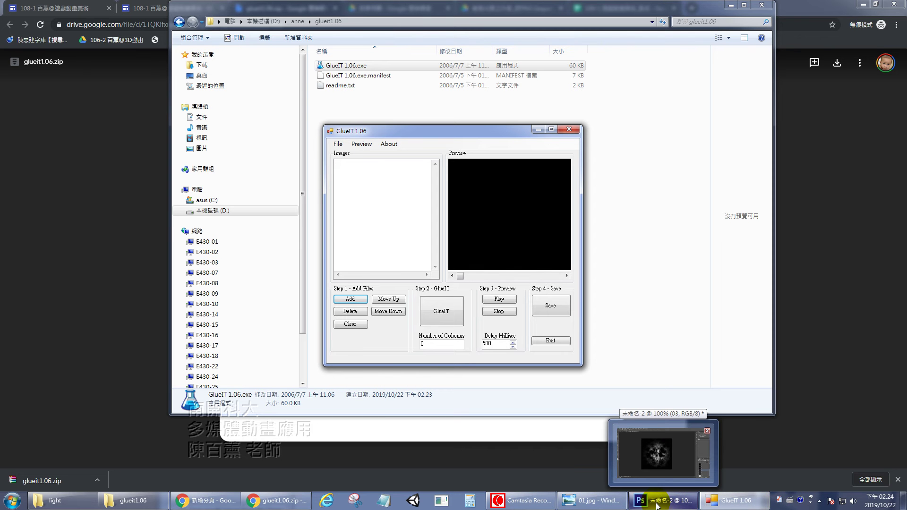
{"action": "left_click", "coordinate": [656, 504]}
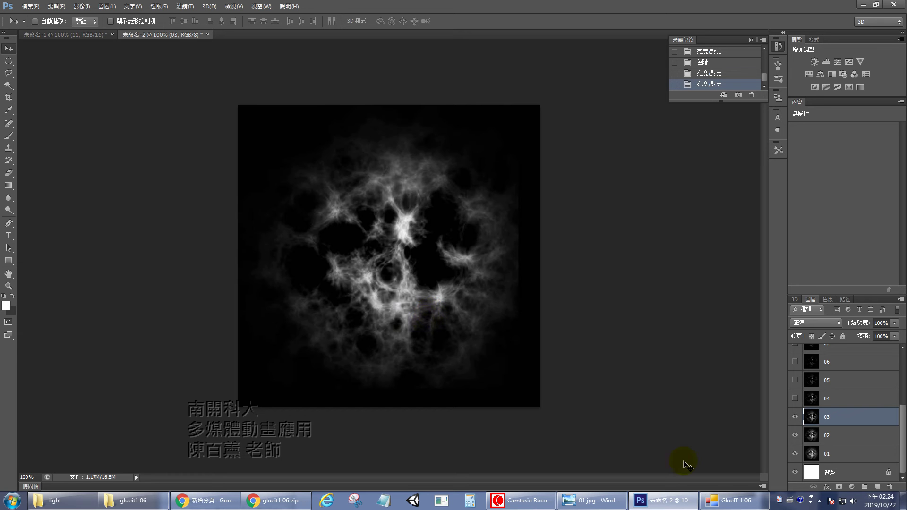
{"action": "mouse_move", "coordinate": [663, 508]}
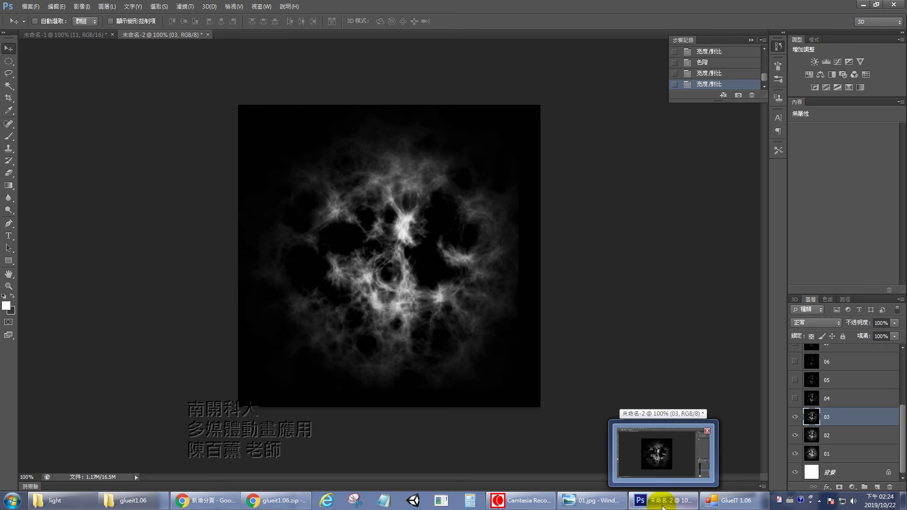
{"action": "mouse_move", "coordinate": [744, 503]}
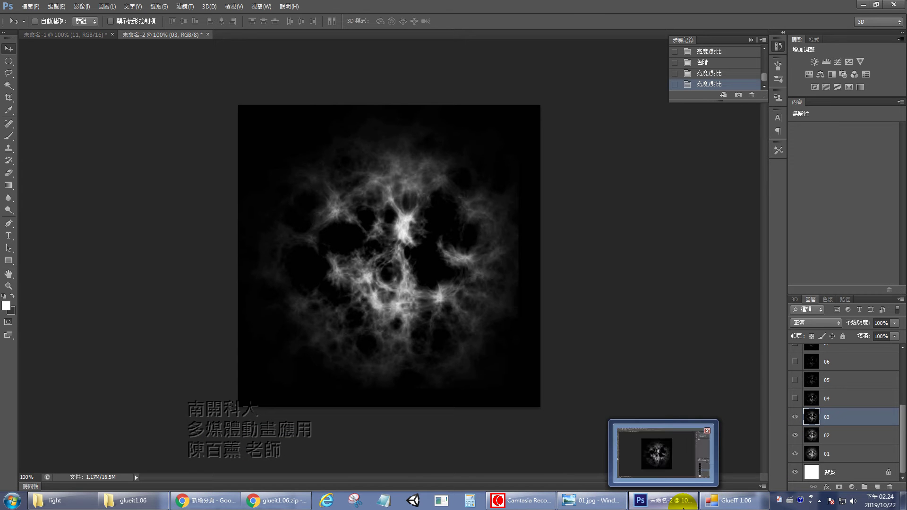
{"action": "left_click", "coordinate": [847, 458]}
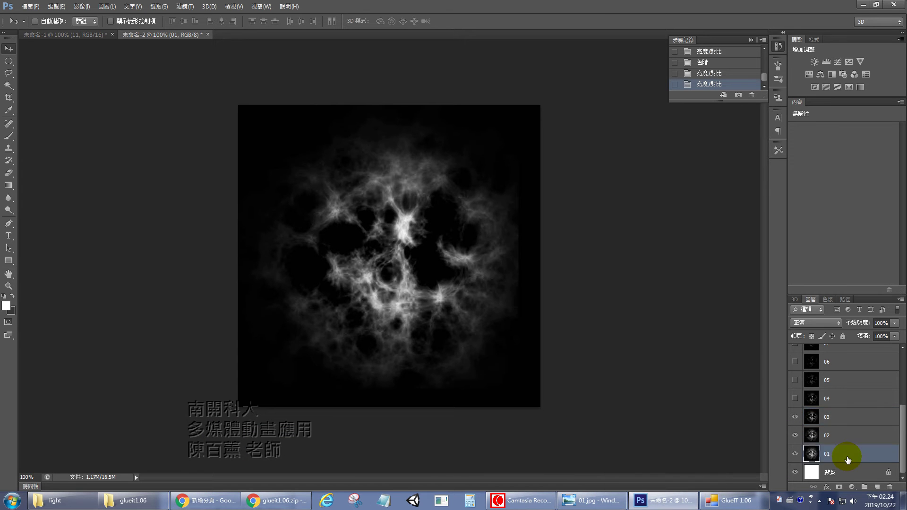
{"action": "left_click", "coordinate": [795, 417]}
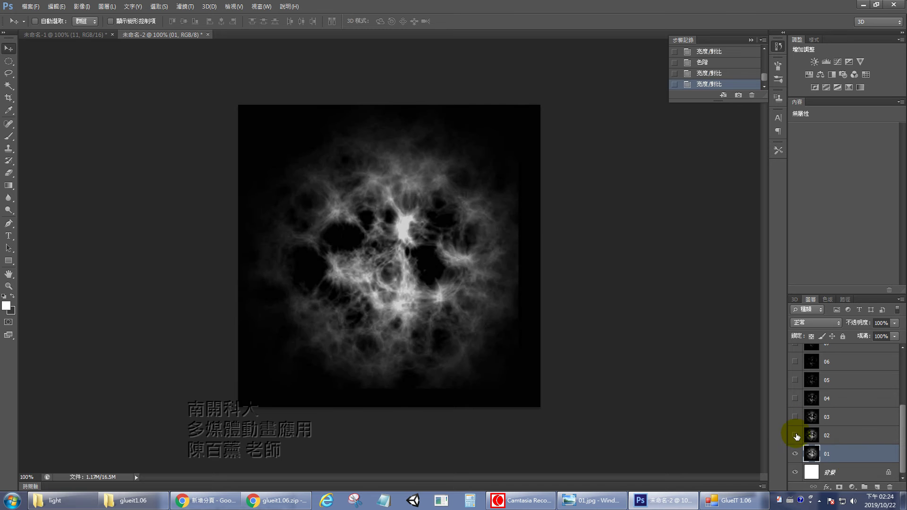
{"action": "left_click", "coordinate": [796, 436]}
Export the layer 01 frame with Save for Web as PNG-24, named 01.png, into the light folder.
{"action": "left_click", "coordinate": [30, 6]}
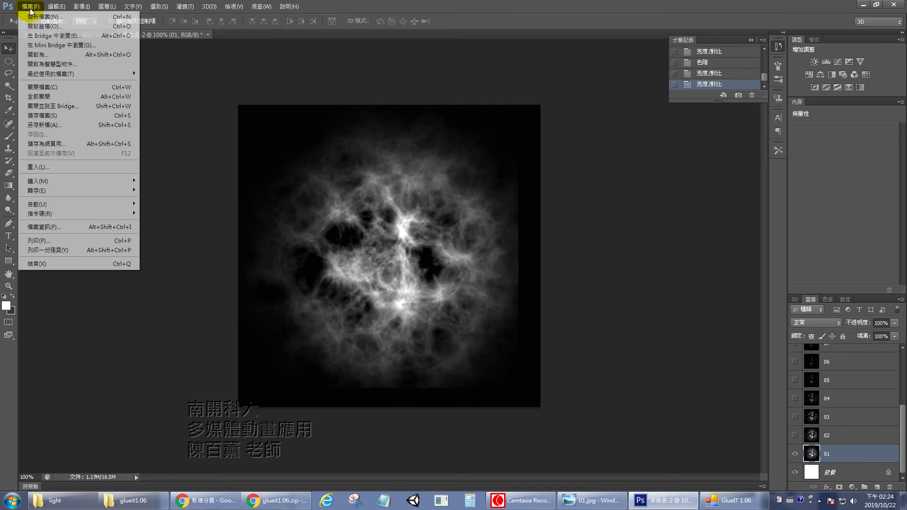
{"action": "left_click", "coordinate": [81, 144]}
{"action": "left_click", "coordinate": [570, 84]}
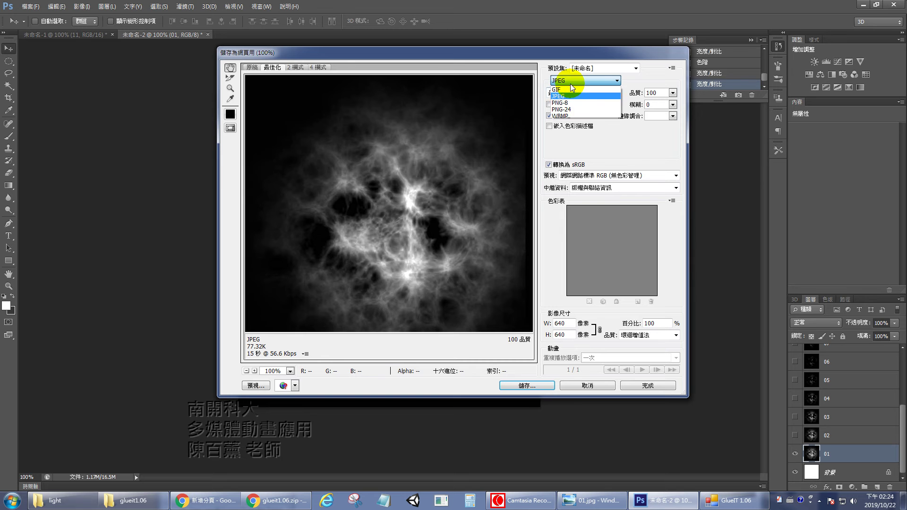
{"action": "left_click", "coordinate": [574, 110]}
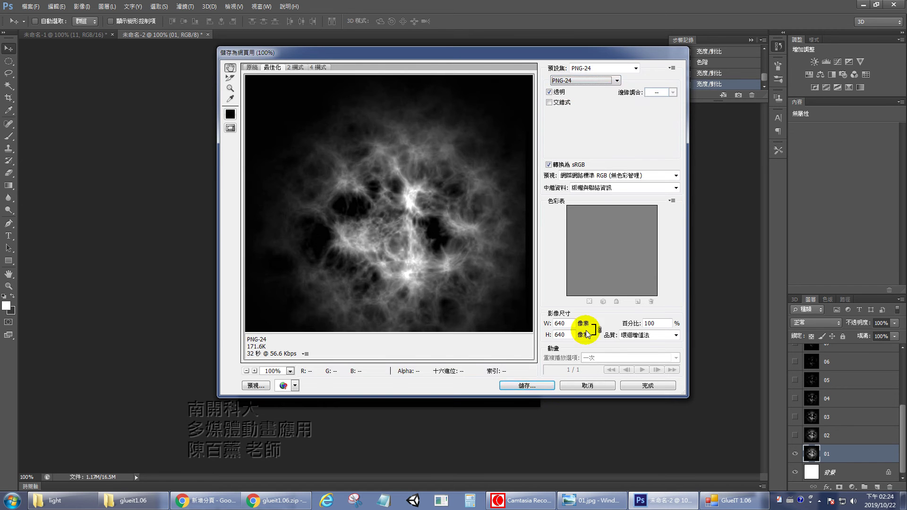
{"action": "left_click", "coordinate": [529, 386]}
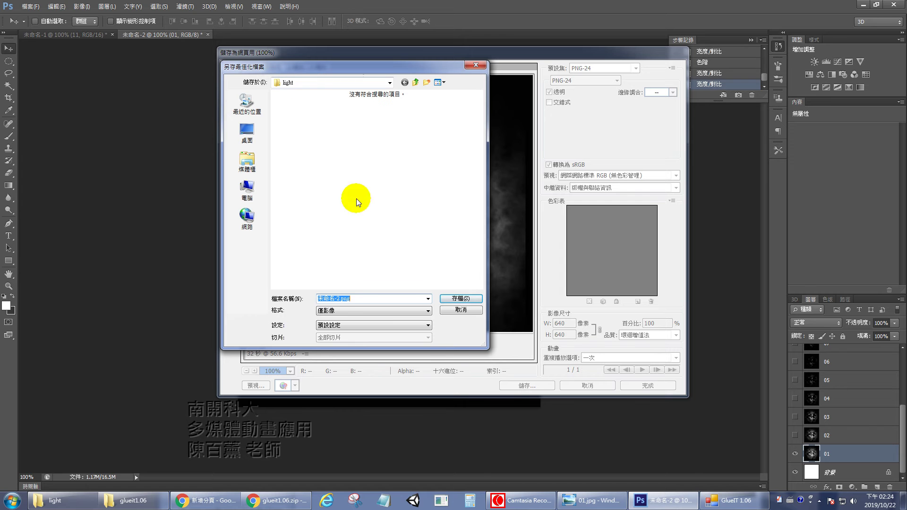
{"action": "left_click_drag", "start_coordinate": [336, 299], "coordinate": [312, 300]}
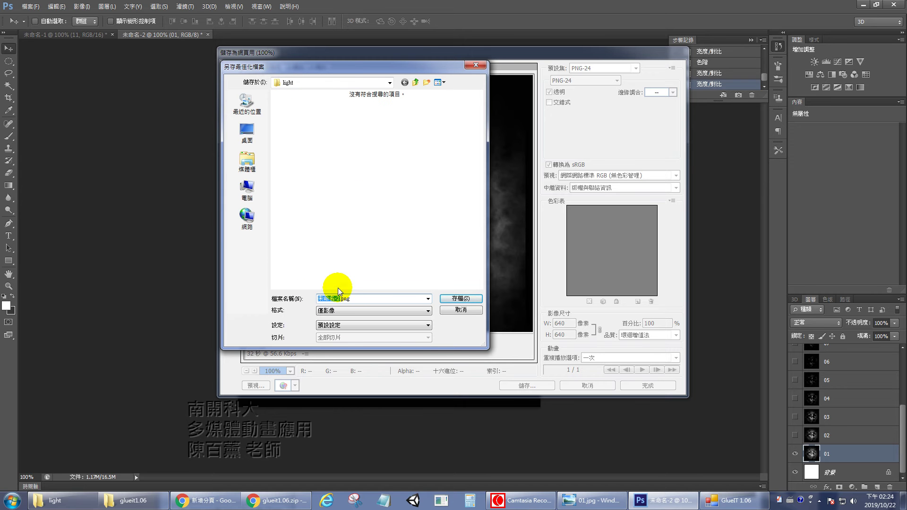
{"action": "type", "text": "01"}
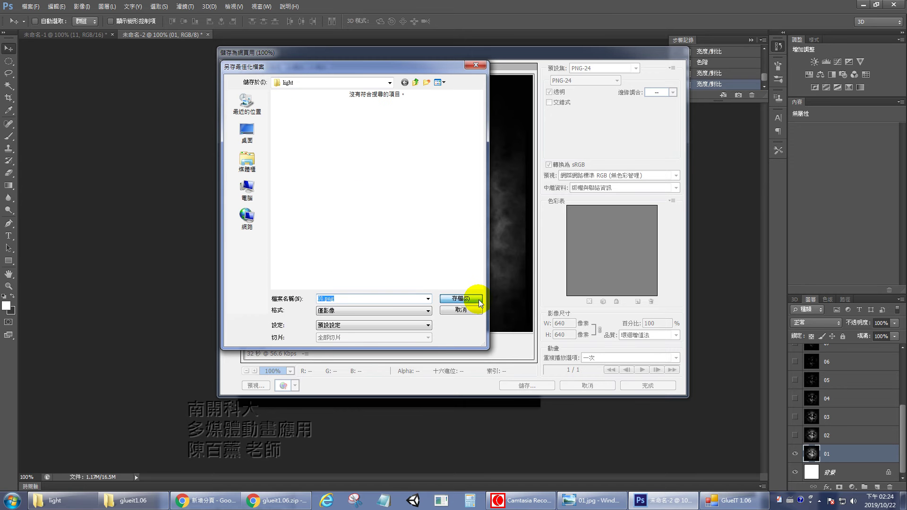
{"action": "left_click", "coordinate": [478, 299]}
{"action": "left_click", "coordinate": [487, 194]}
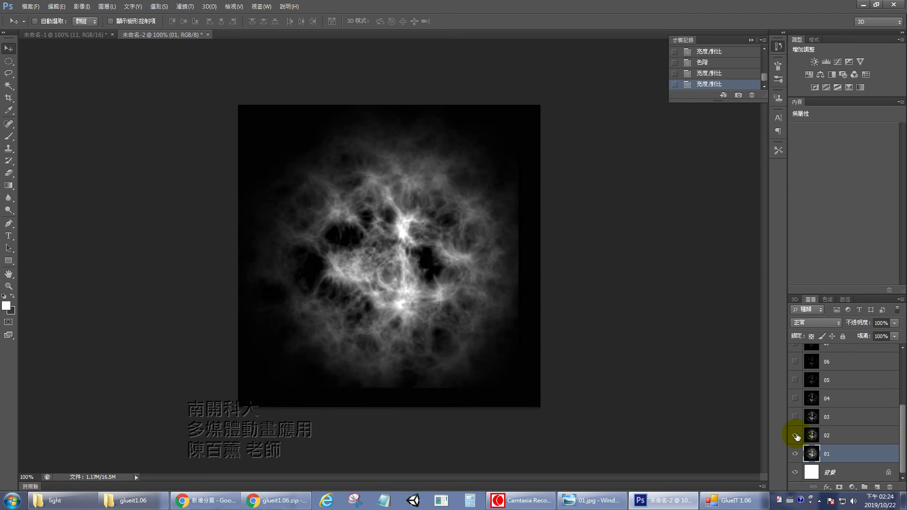
Show and select layer 02, and export that frame for web as PNG-24 named 02.png in the light folder.
{"action": "left_click", "coordinate": [795, 435]}
{"action": "left_click", "coordinate": [816, 437]}
{"action": "left_click", "coordinate": [30, 6]}
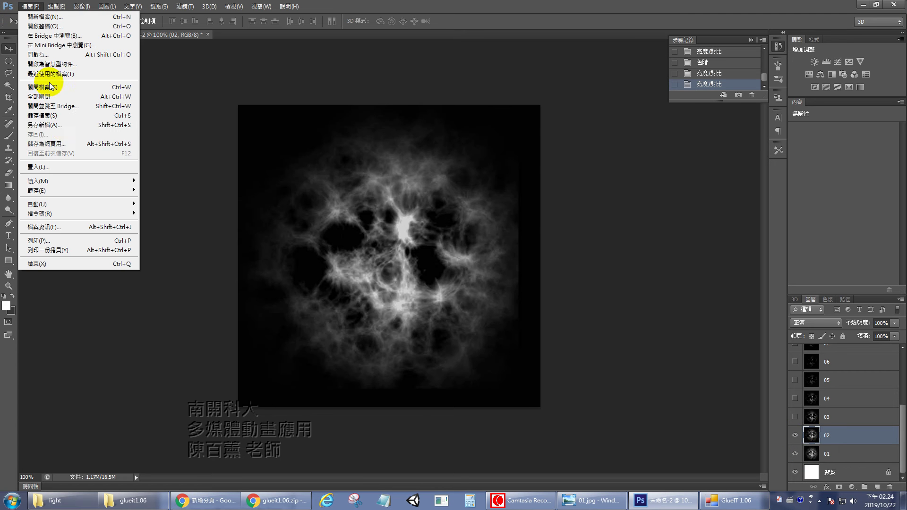
{"action": "left_click", "coordinate": [95, 143]}
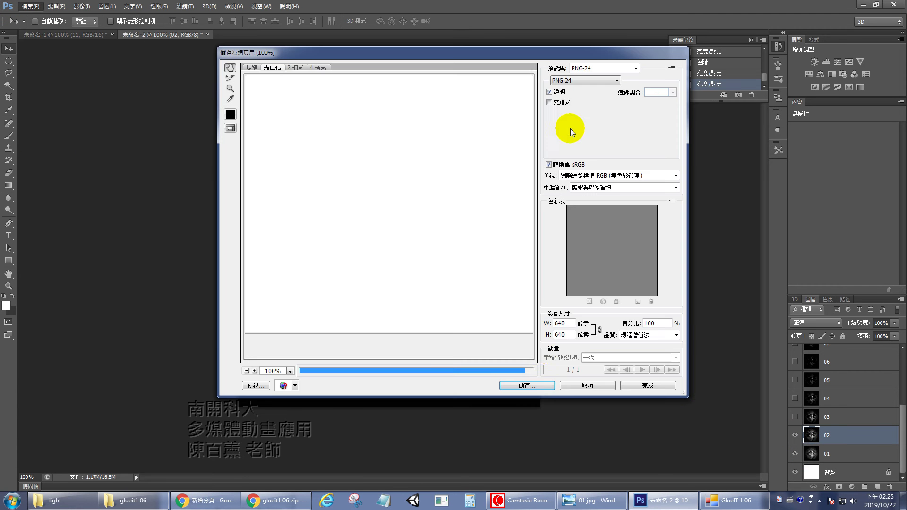
{"action": "left_click", "coordinate": [535, 385]}
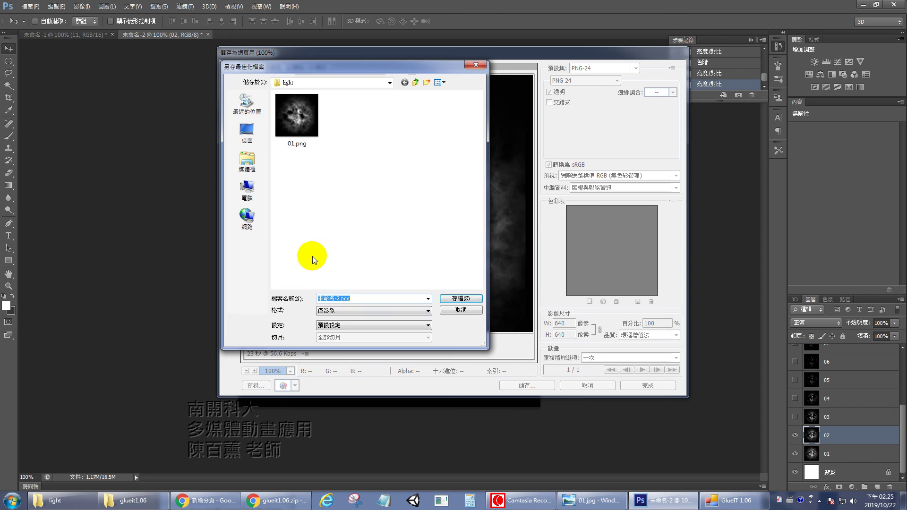
{"action": "left_click_drag", "start_coordinate": [340, 298], "coordinate": [319, 298]}
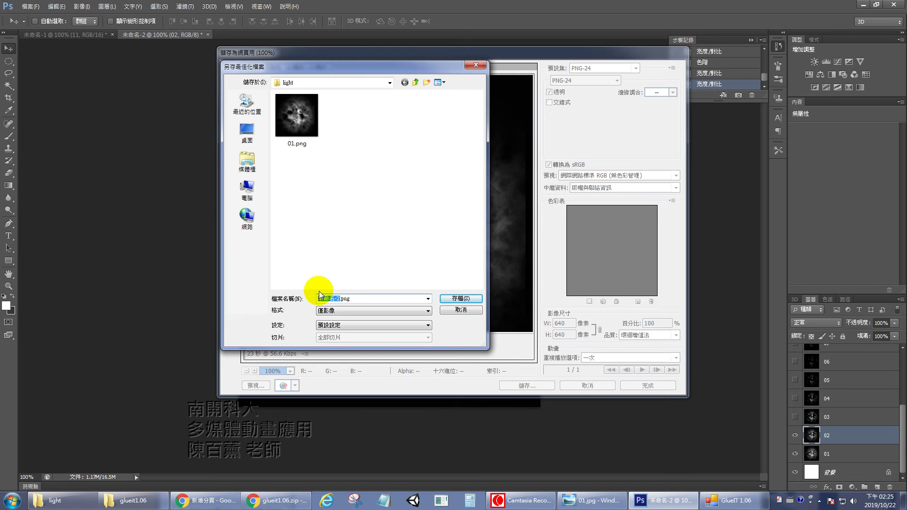
{"action": "type", "text": "02"}
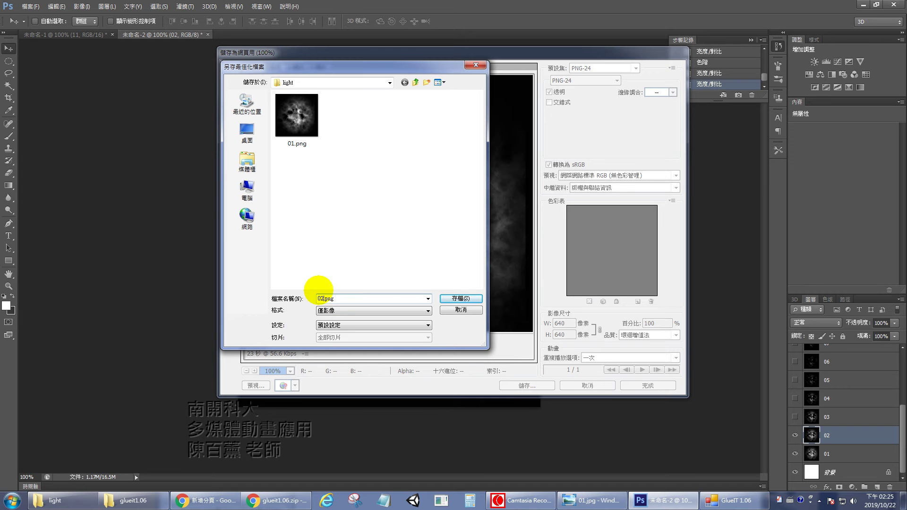
{"action": "left_click", "coordinate": [457, 297]}
{"action": "left_click", "coordinate": [483, 195]}
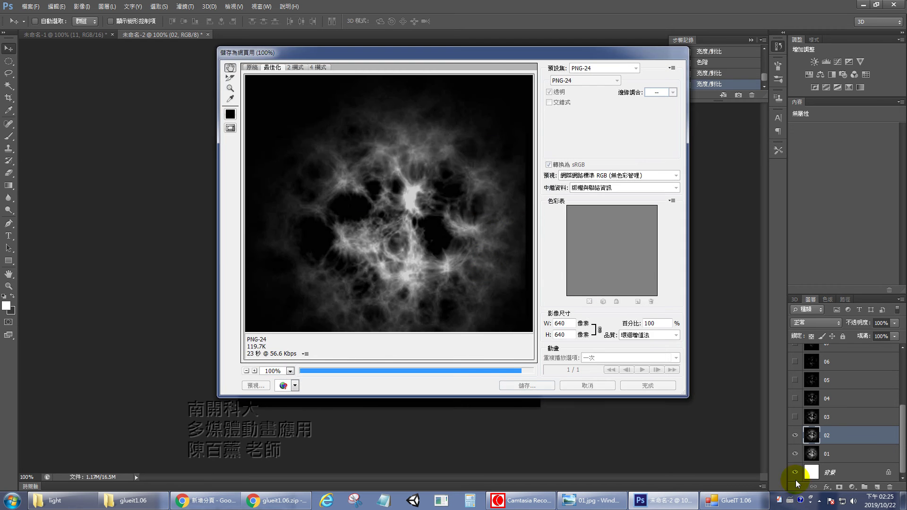
Show and select layer 03, and export that frame for web as PNG-24 named 03.png in the light folder.
{"action": "left_click", "coordinate": [795, 416]}
{"action": "left_click", "coordinate": [839, 422]}
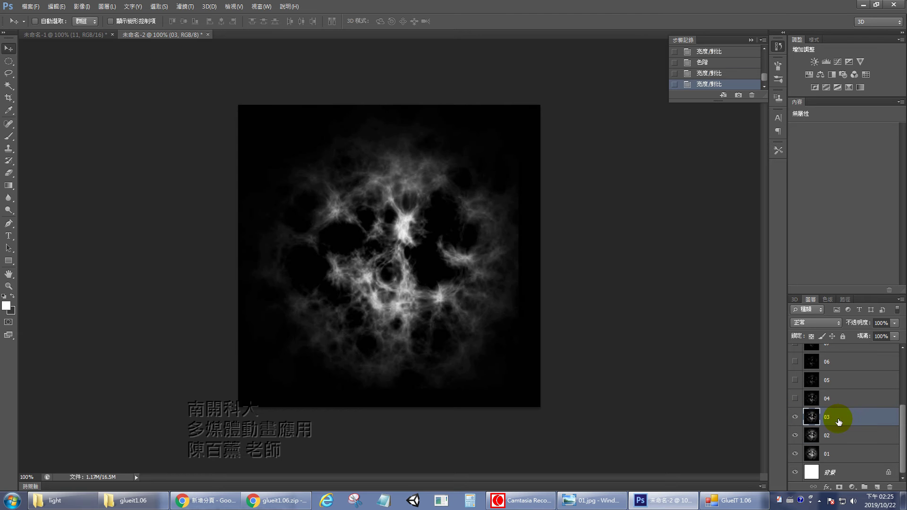
{"action": "left_click", "coordinate": [30, 6]}
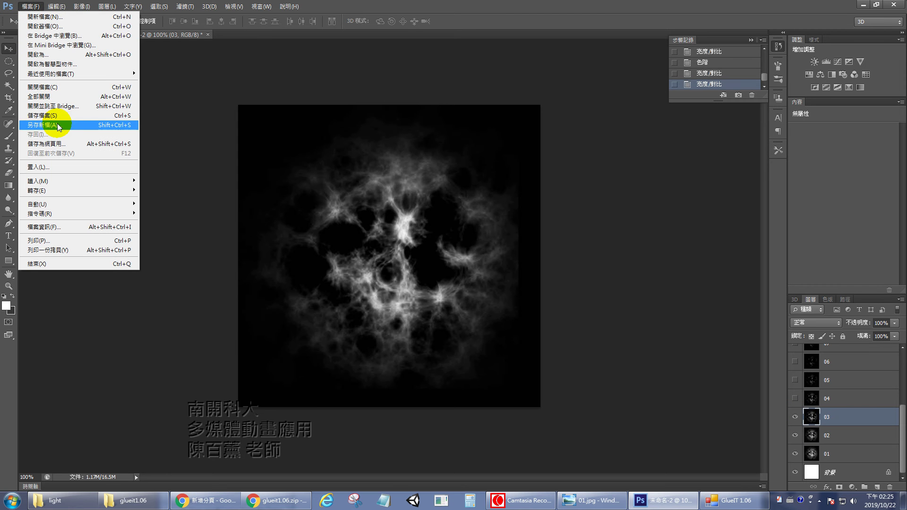
{"action": "left_click", "coordinate": [57, 144]}
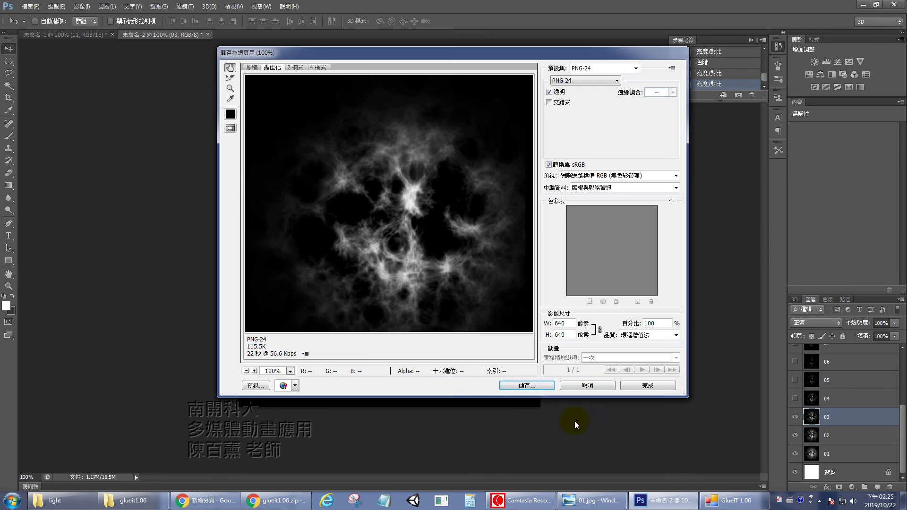
{"action": "left_click", "coordinate": [539, 385]}
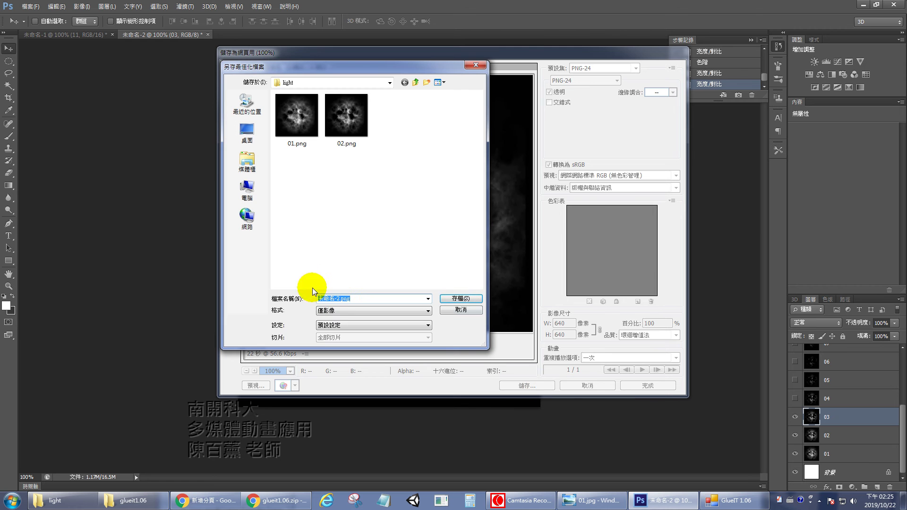
{"action": "type", "text": "0"}
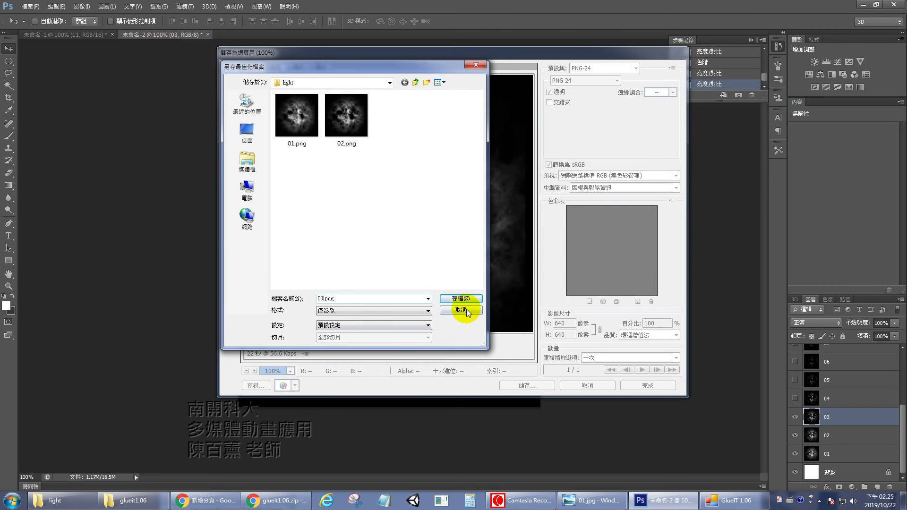
{"action": "type", "text": "3"}
{"action": "left_click", "coordinate": [461, 298]}
{"action": "left_click", "coordinate": [477, 195]}
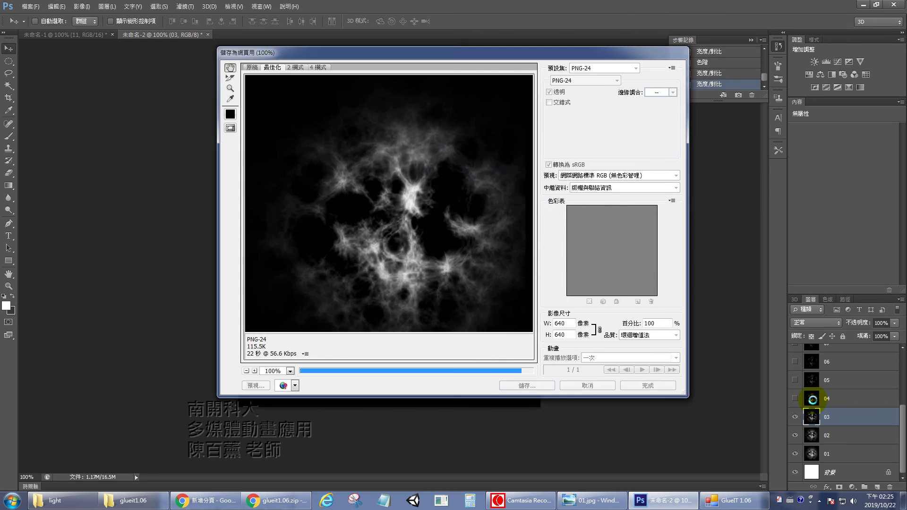
Show and select layer 04, and export that frame for web as PNG-24 named 04.png in the light folder.
{"action": "left_click", "coordinate": [795, 398]}
{"action": "left_click", "coordinate": [836, 398]}
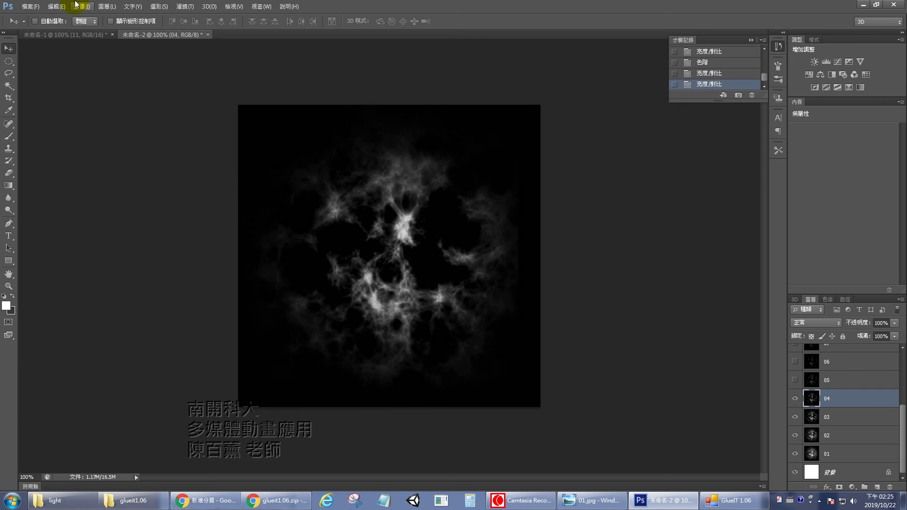
{"action": "left_click", "coordinate": [30, 6]}
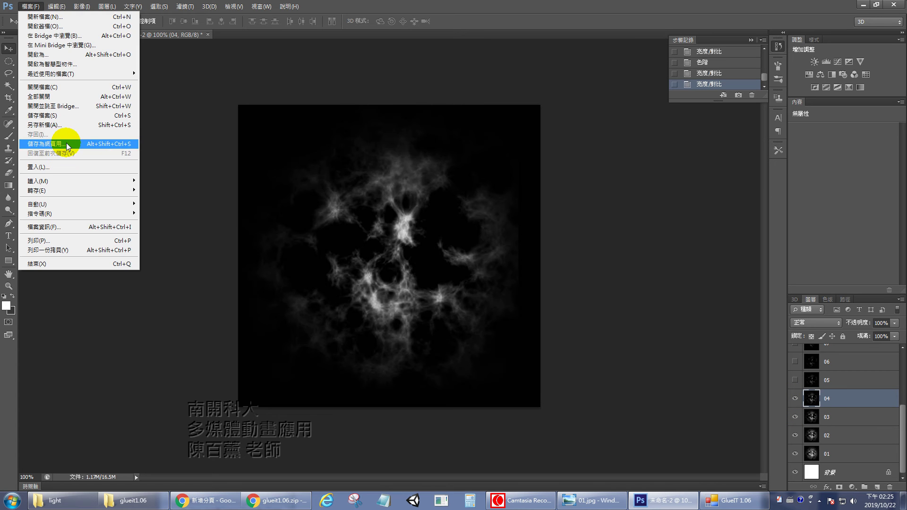
{"action": "left_click", "coordinate": [67, 144]}
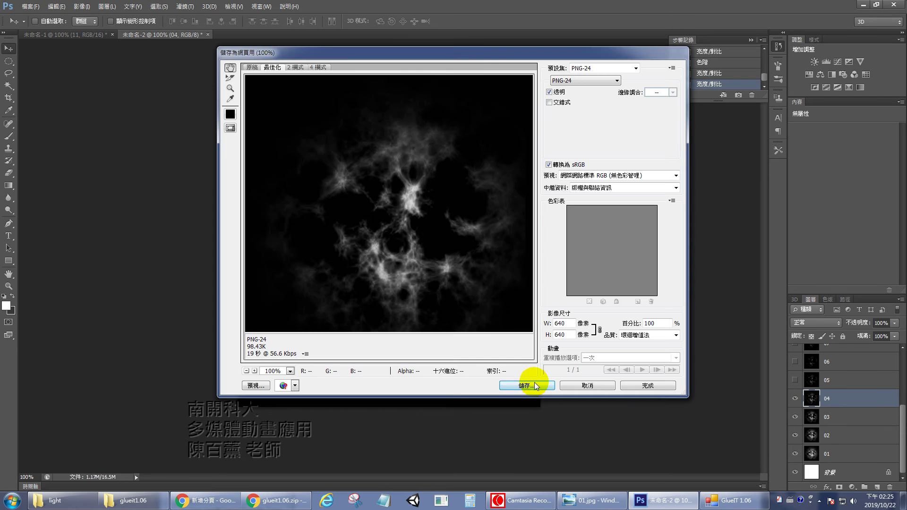
{"action": "left_click", "coordinate": [534, 382]}
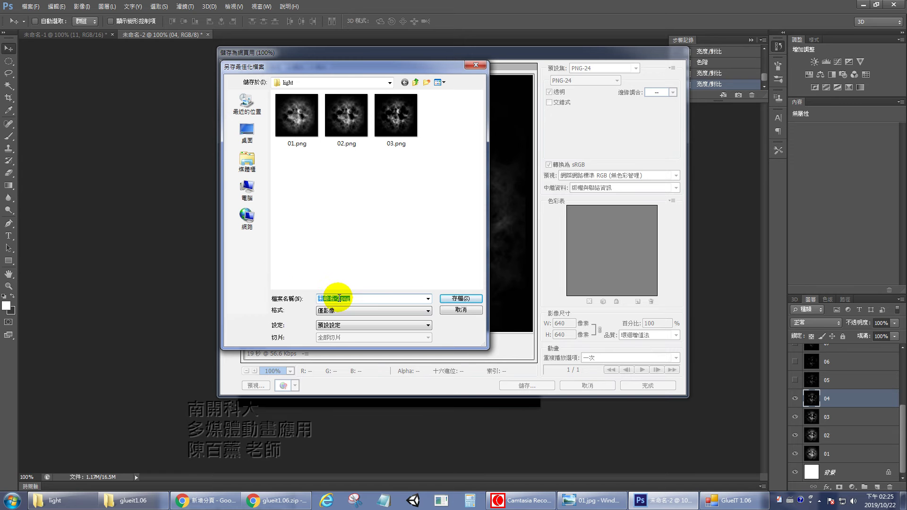
{"action": "type", "text": "04"}
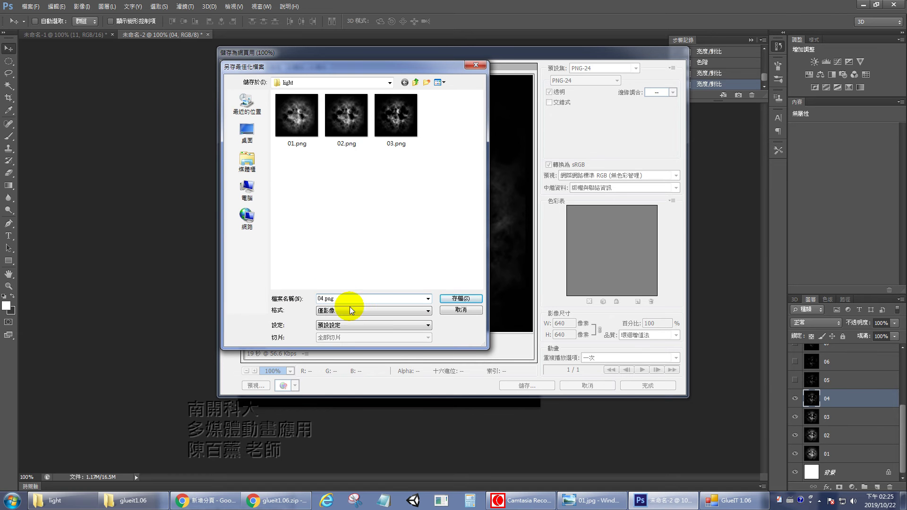
{"action": "left_click", "coordinate": [465, 296]}
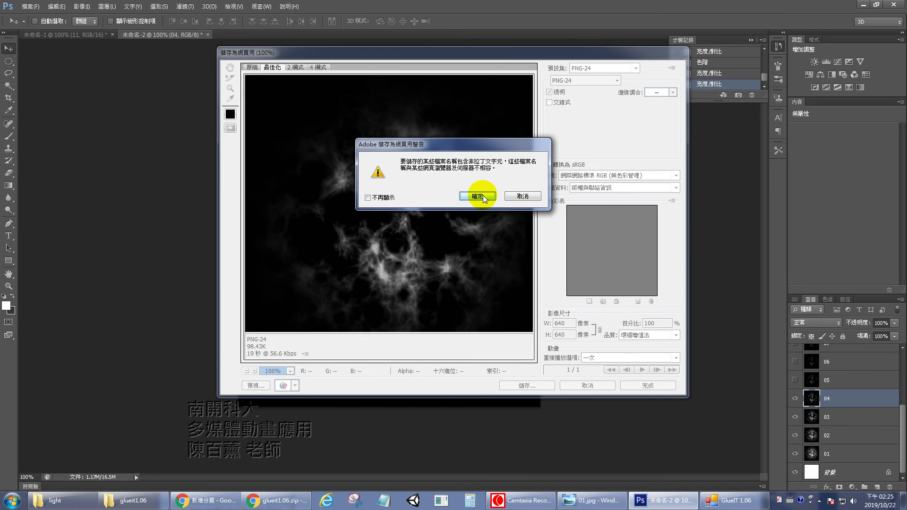
{"action": "left_click", "coordinate": [476, 197]}
Show and select layer 05, and export that frame for web as PNG-24 named 05.png in the light folder.
{"action": "left_click", "coordinate": [795, 380]}
{"action": "left_click", "coordinate": [850, 384]}
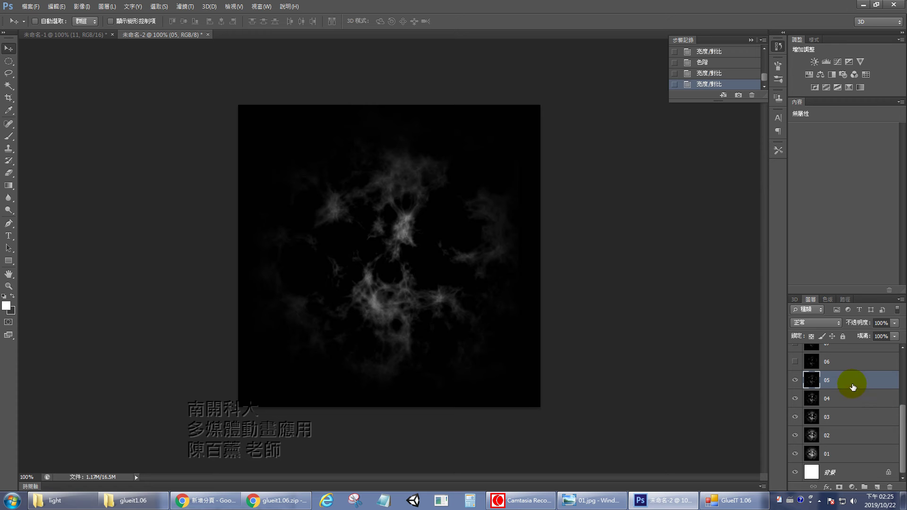
{"action": "left_click", "coordinate": [30, 6]}
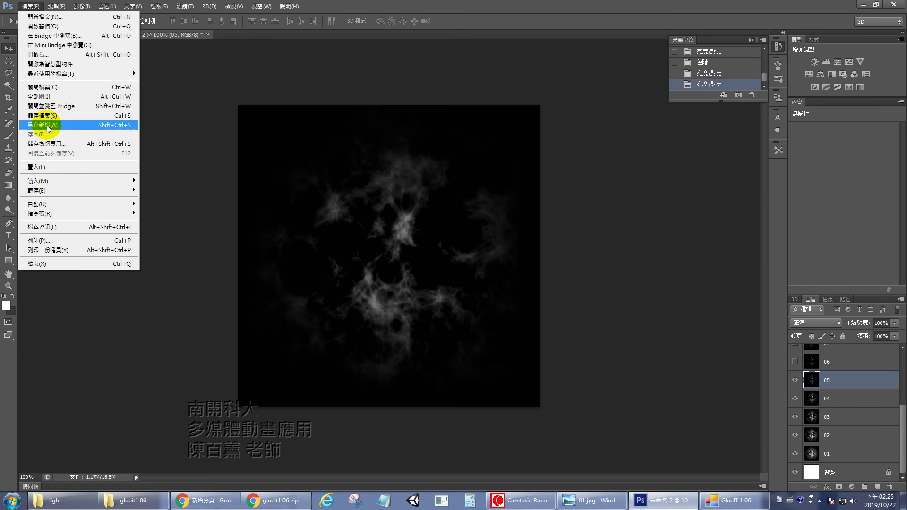
{"action": "left_click", "coordinate": [52, 144]}
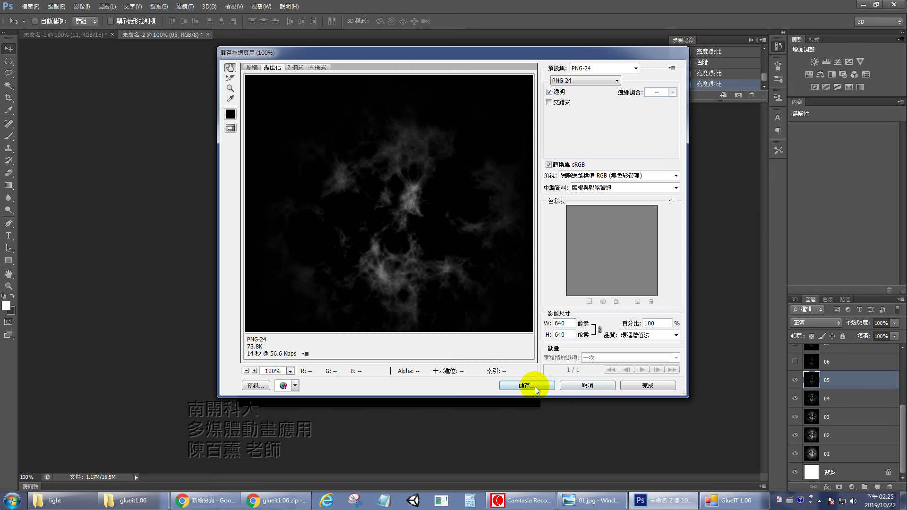
{"action": "left_click", "coordinate": [534, 386]}
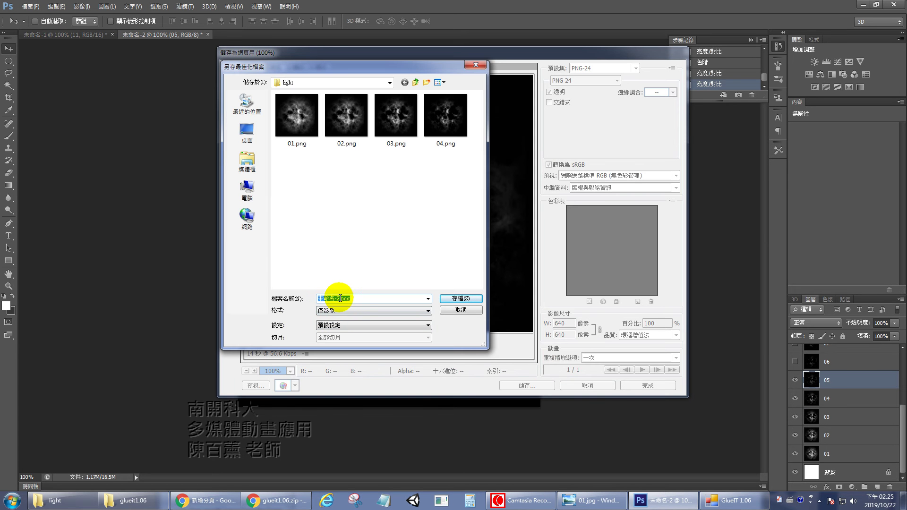
{"action": "left_click_drag", "start_coordinate": [334, 298], "coordinate": [283, 297]}
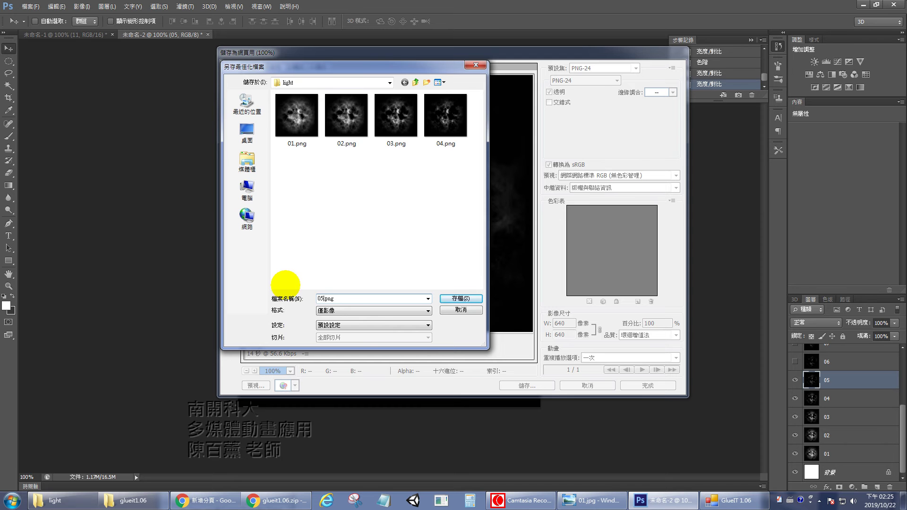
{"action": "left_click", "coordinate": [461, 298]}
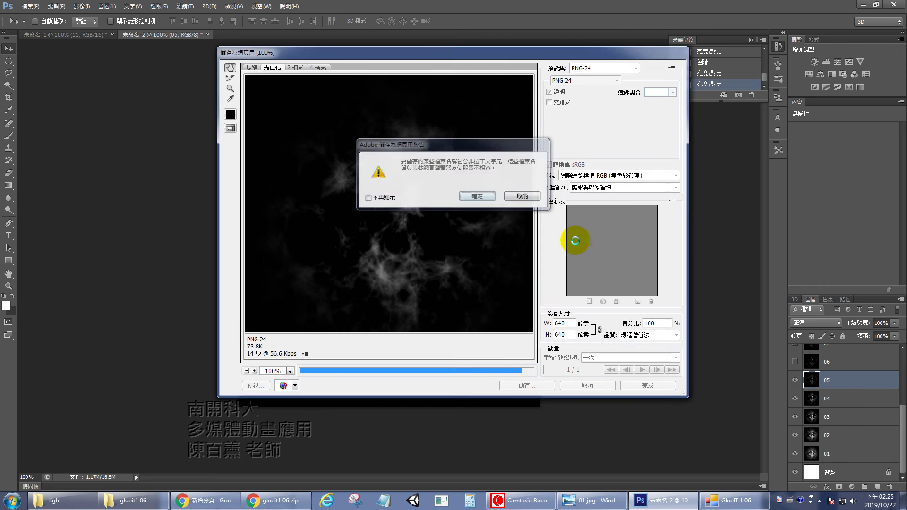
{"action": "key", "text": "Return"}
Select and show layer 06, and export that frame for web as PNG-24 named 06.png in the light folder.
{"action": "double_click", "coordinate": [826, 362]}
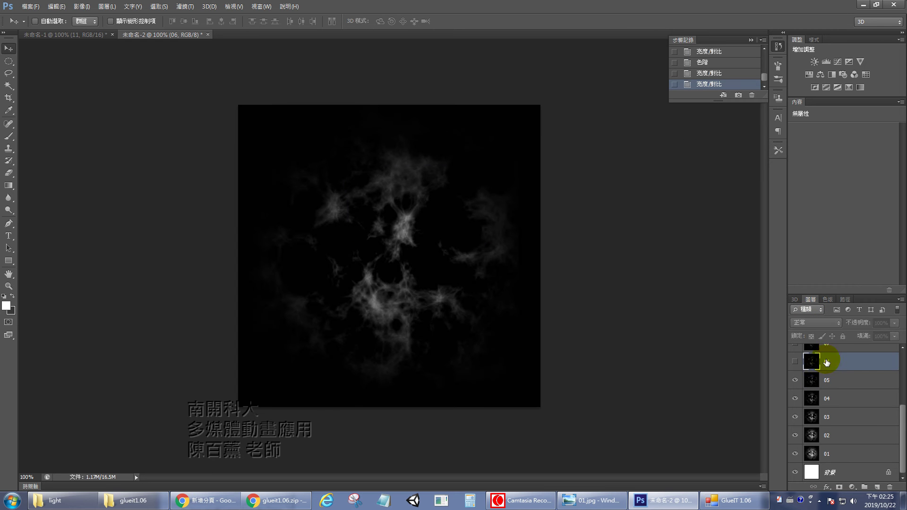
{"action": "left_click", "coordinate": [795, 361]}
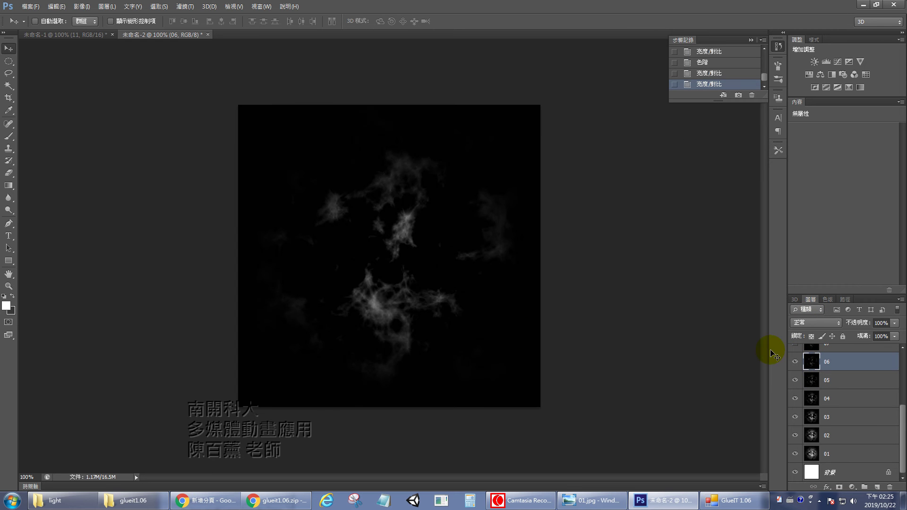
{"action": "left_click", "coordinate": [30, 6]}
{"action": "left_click", "coordinate": [45, 144]}
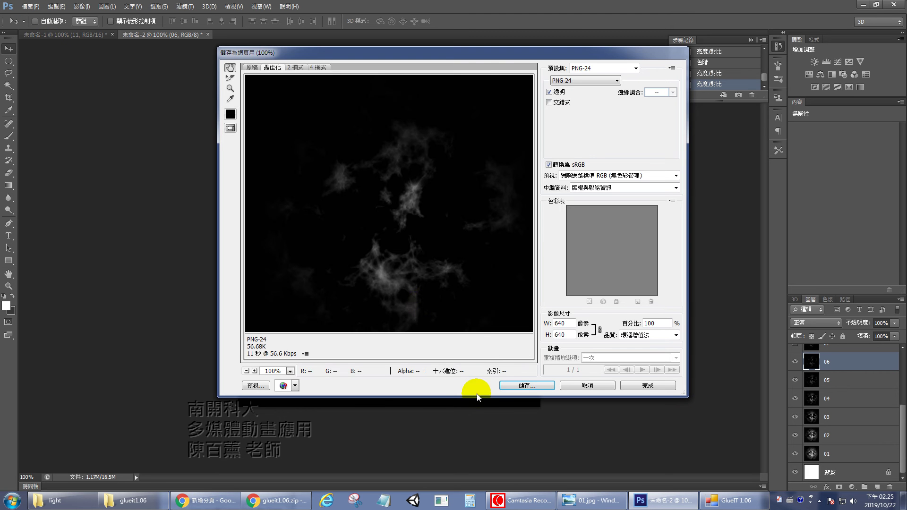
{"action": "left_click", "coordinate": [521, 389]}
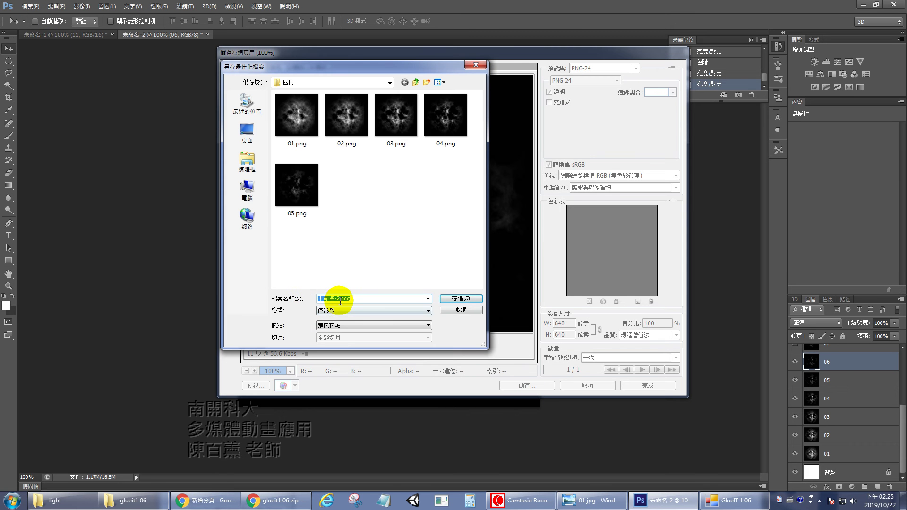
{"action": "left_click_drag", "start_coordinate": [340, 300], "coordinate": [267, 298]}
{"action": "type", "text": "06"}
{"action": "left_click", "coordinate": [466, 298]}
{"action": "left_click", "coordinate": [476, 197]}
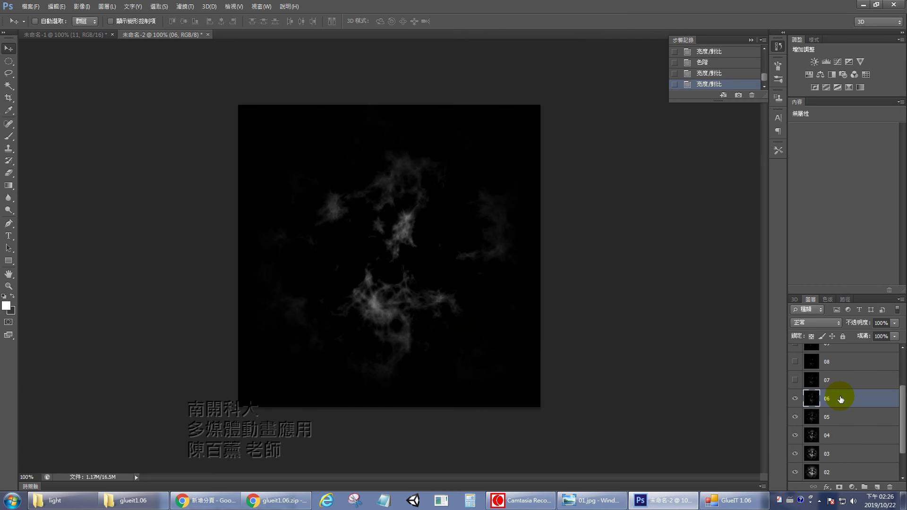
Select and show layer 07, and export that frame for web as PNG-24 named 07.png in the light folder.
{"action": "scroll", "coordinate": [841, 399], "scroll_direction": "up", "scroll_amount": 1}
{"action": "left_click", "coordinate": [830, 418]}
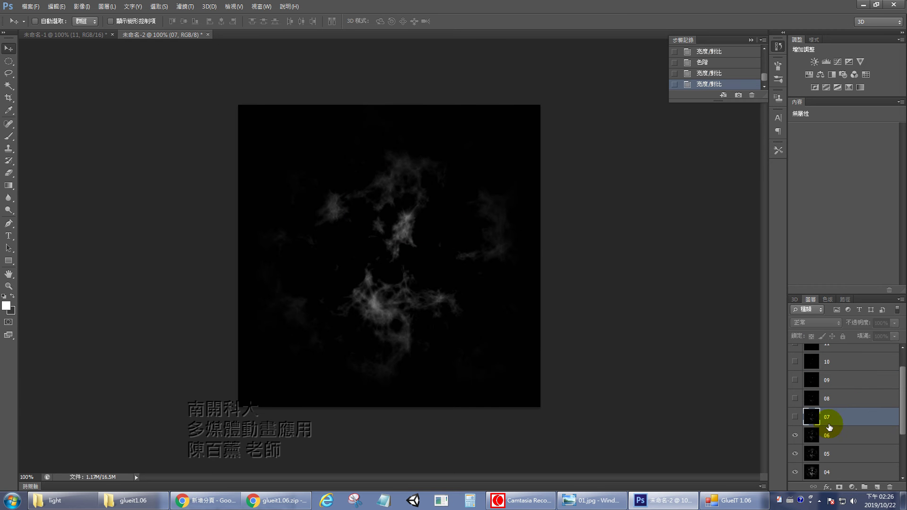
{"action": "left_click", "coordinate": [796, 418]}
{"action": "left_click", "coordinate": [30, 6]}
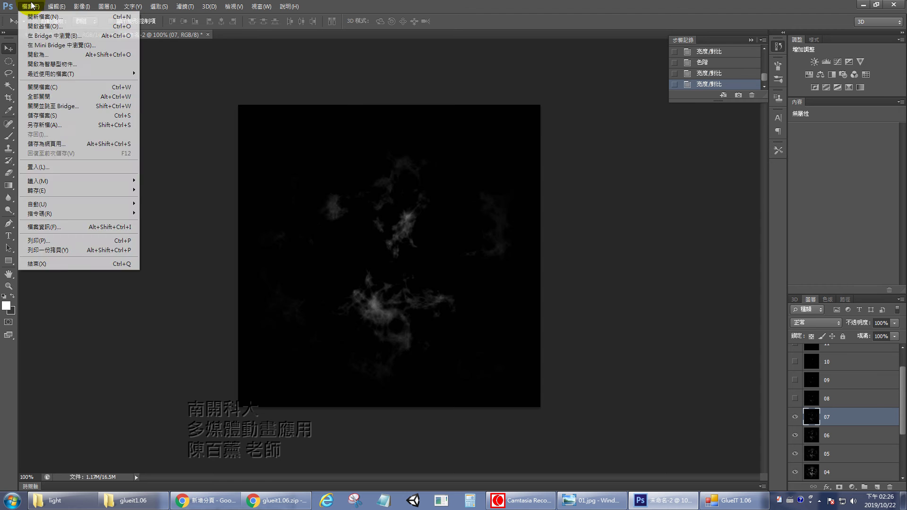
{"action": "left_click", "coordinate": [64, 143]}
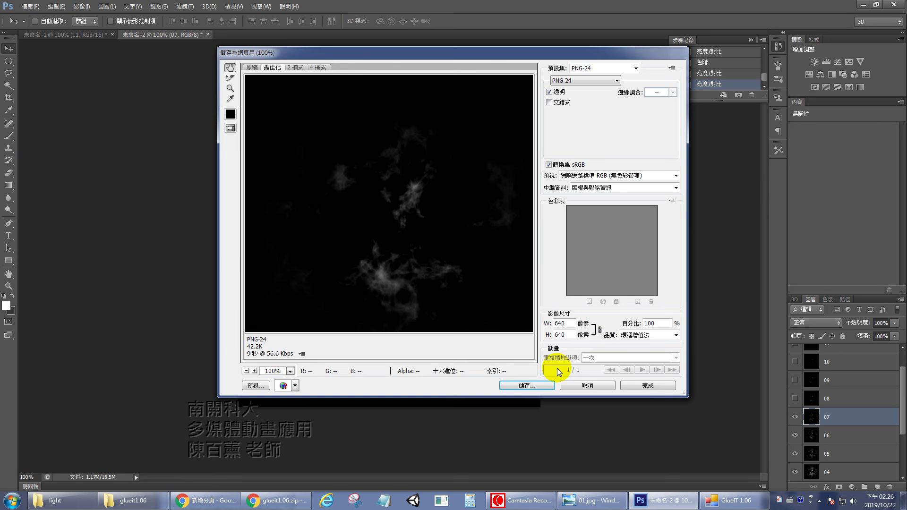
{"action": "left_click", "coordinate": [527, 386]}
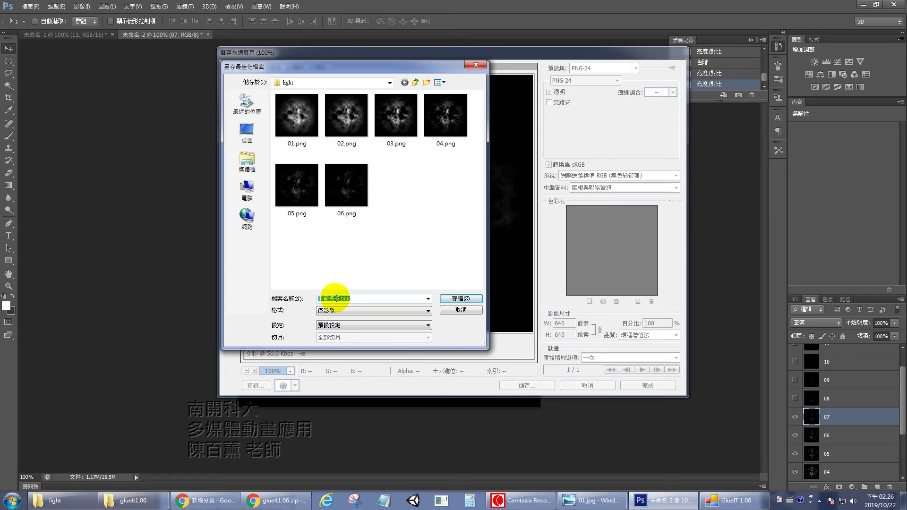
{"action": "type", "text": "07"}
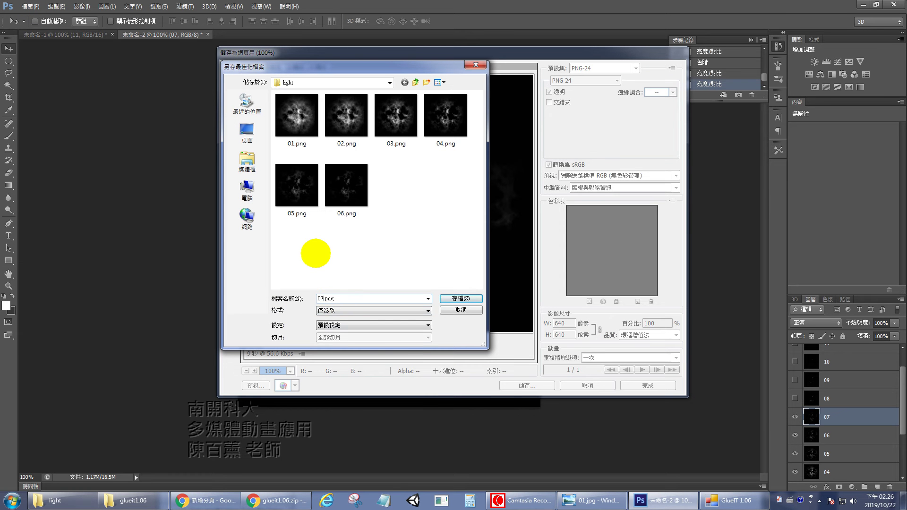
{"action": "left_click", "coordinate": [452, 299]}
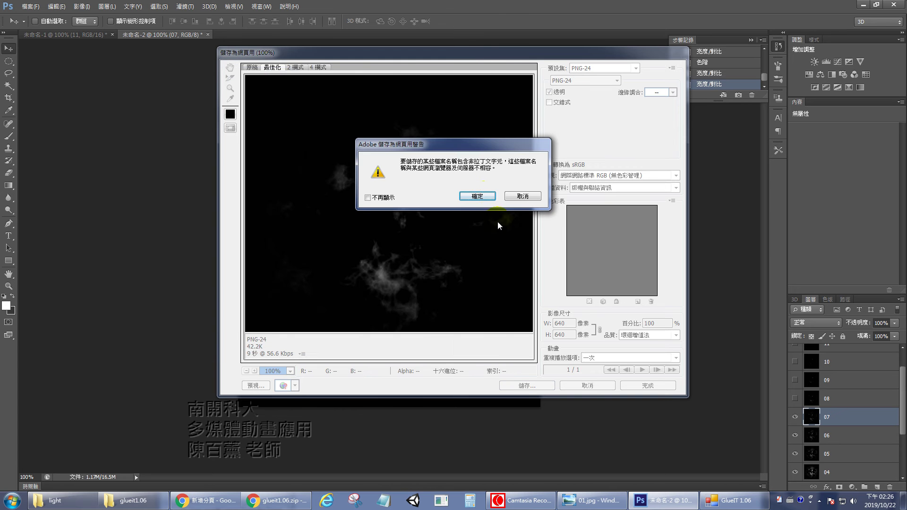
{"action": "left_click", "coordinate": [484, 196]}
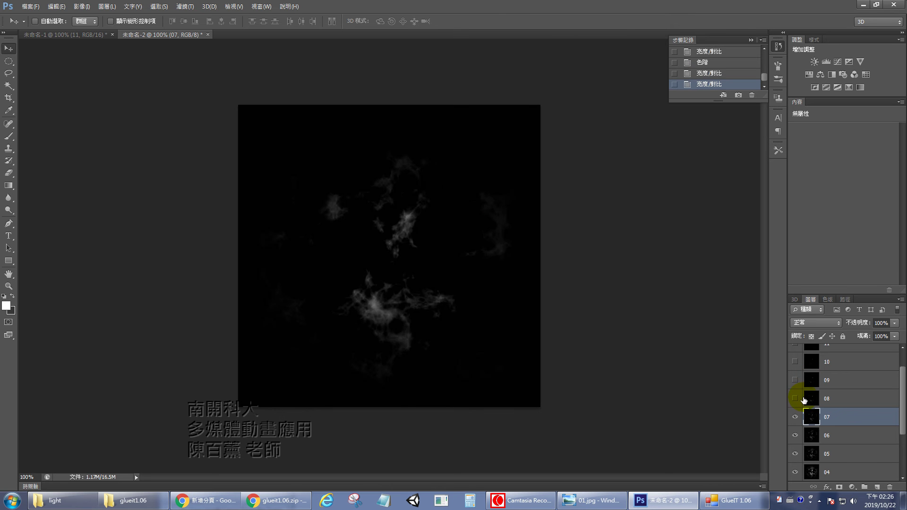
Show and select layer 08, and export that frame for web as PNG-24 named 08.png in the light folder.
{"action": "left_click", "coordinate": [796, 398]}
{"action": "left_click", "coordinate": [827, 399]}
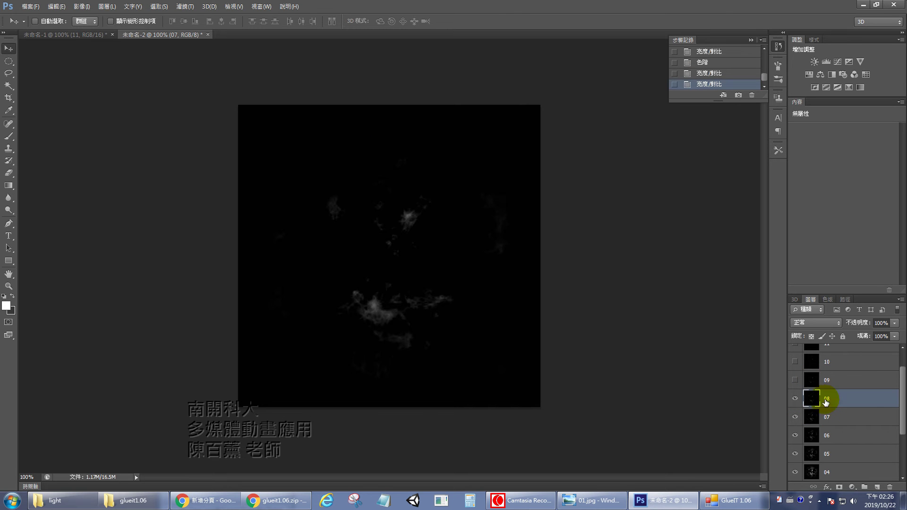
{"action": "left_click", "coordinate": [30, 6]}
{"action": "left_click", "coordinate": [78, 143]}
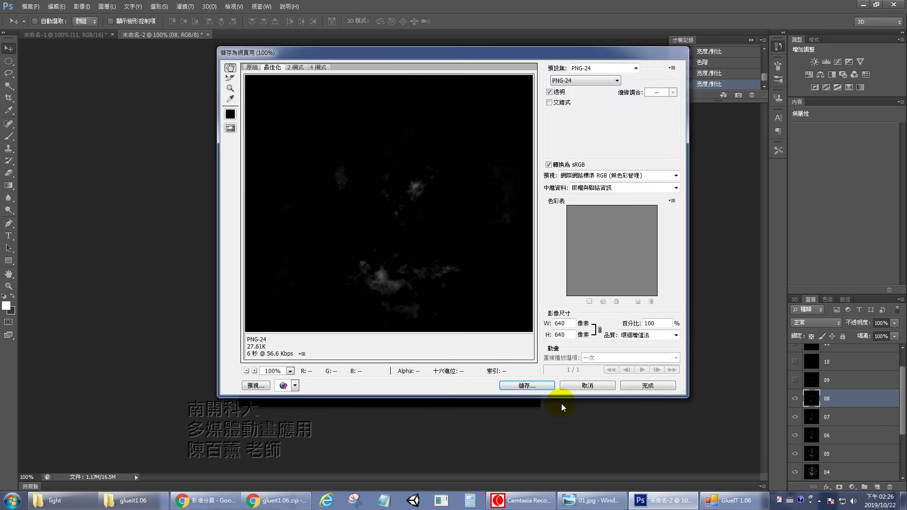
{"action": "left_click", "coordinate": [528, 384]}
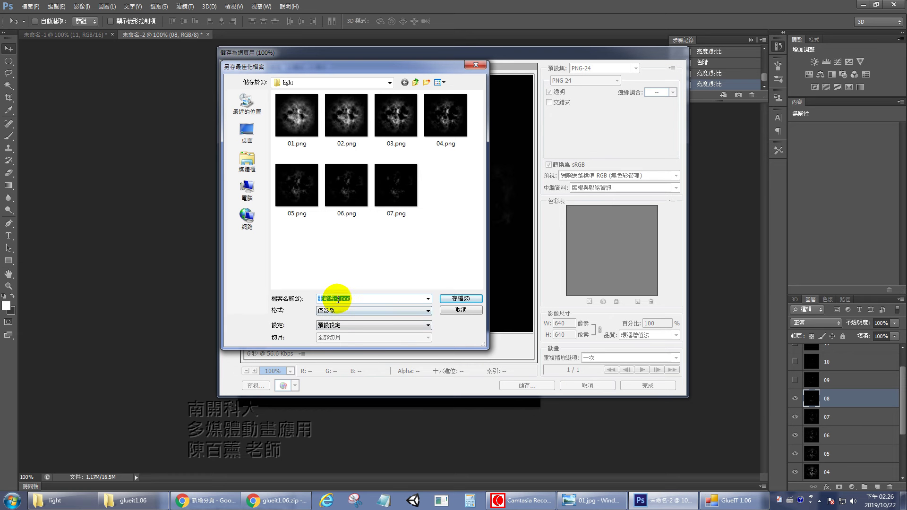
{"action": "type", "text": "l"}
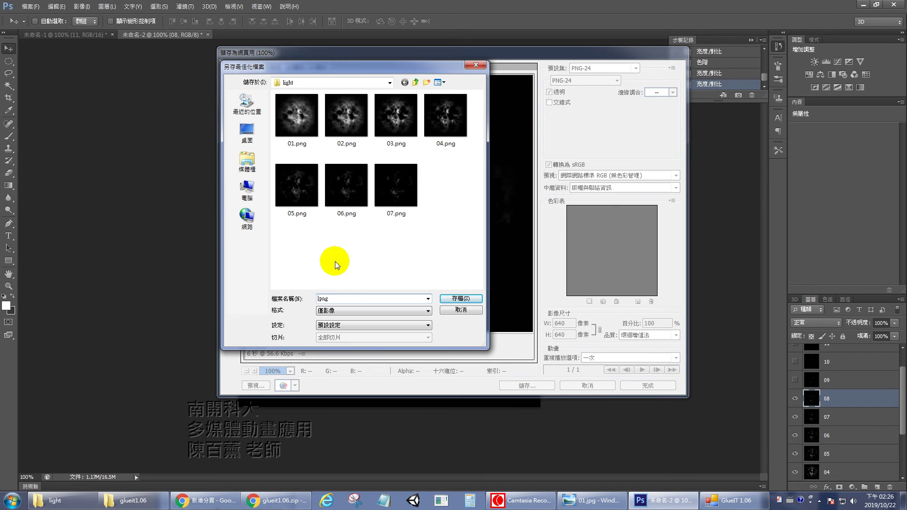
{"action": "type", "text": "087"}
{"action": "left_click", "coordinate": [463, 302]}
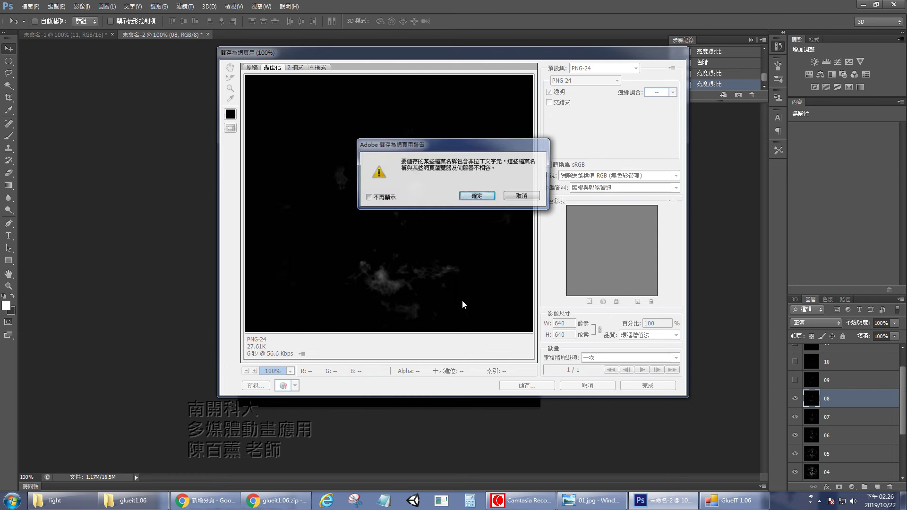
{"action": "left_click", "coordinate": [477, 195]}
Select and show layer 09, and export that frame with Save for Web as a PNG-24 file in the light folder.
{"action": "left_click", "coordinate": [812, 382]}
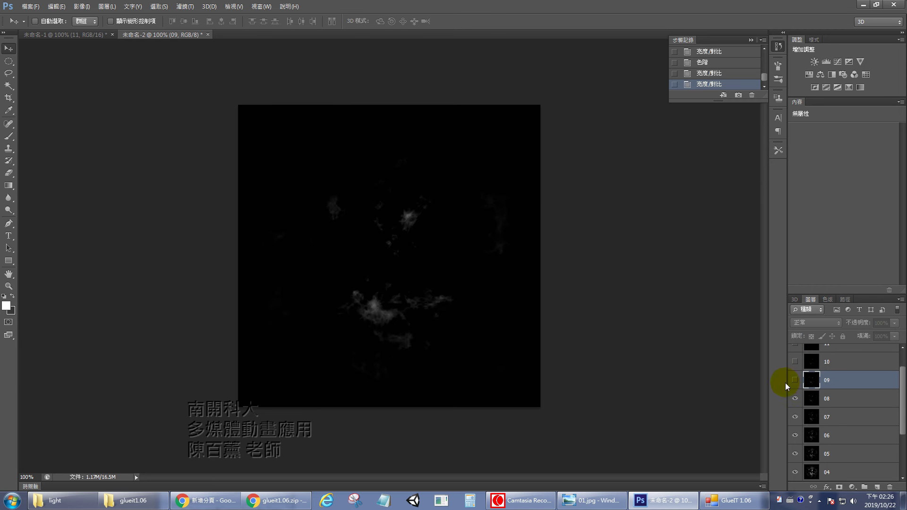
{"action": "left_click", "coordinate": [795, 381]}
{"action": "left_click", "coordinate": [30, 6]}
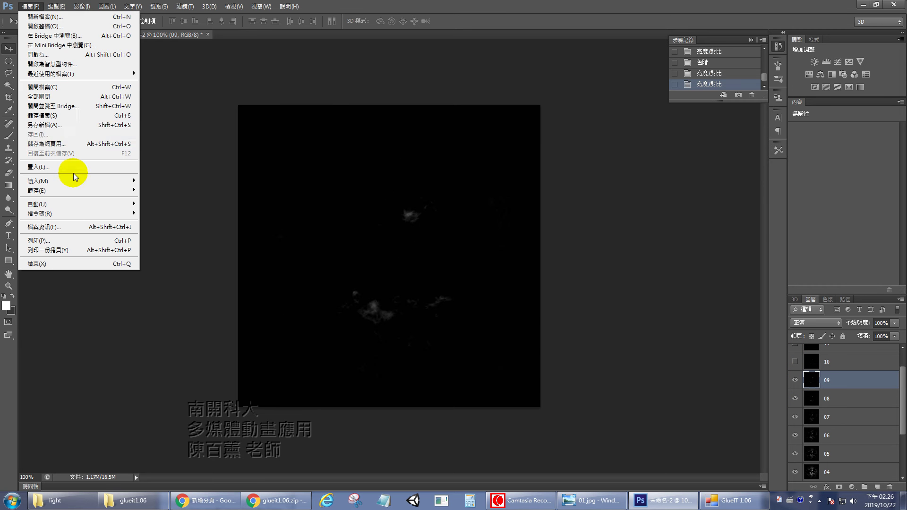
{"action": "left_click", "coordinate": [86, 144]}
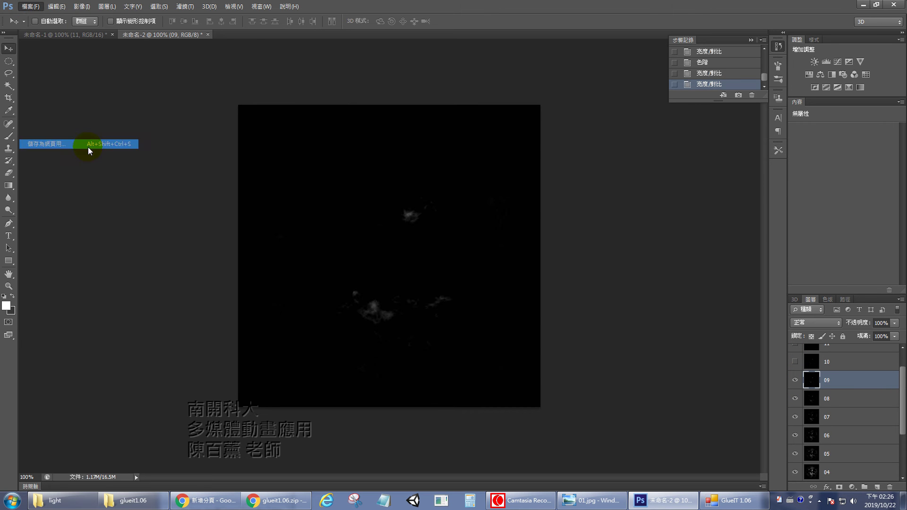
{"action": "left_click", "coordinate": [526, 387]}
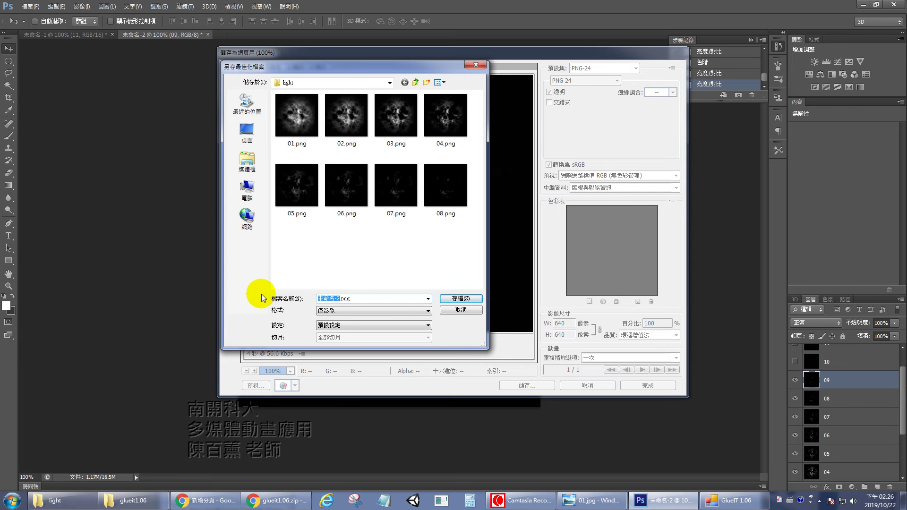
{"action": "left_click", "coordinate": [461, 299]}
{"action": "key", "text": "Return"}
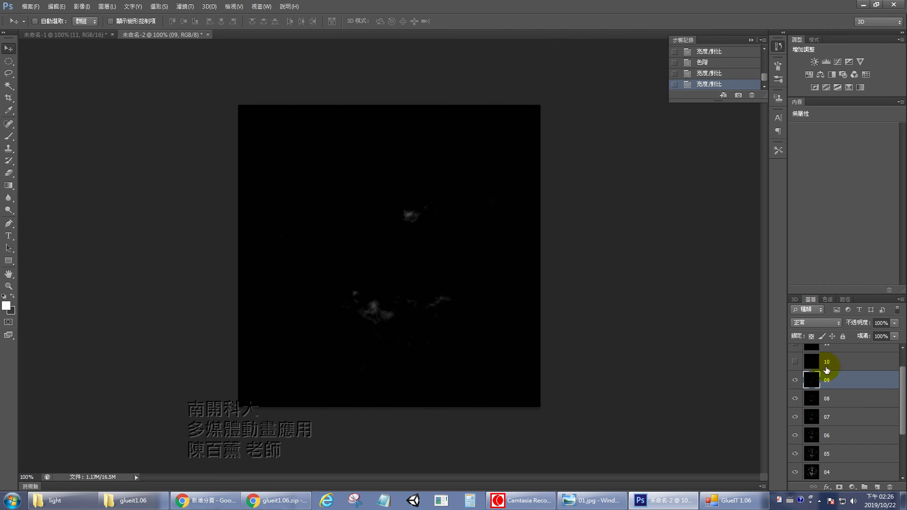
Select and show layer 10, and export that frame for web as PNG-24 named 10.png in the light folder.
{"action": "scroll", "coordinate": [831, 364], "scroll_direction": "up", "scroll_amount": 1}
{"action": "left_click", "coordinate": [812, 389]}
{"action": "left_click", "coordinate": [796, 390]}
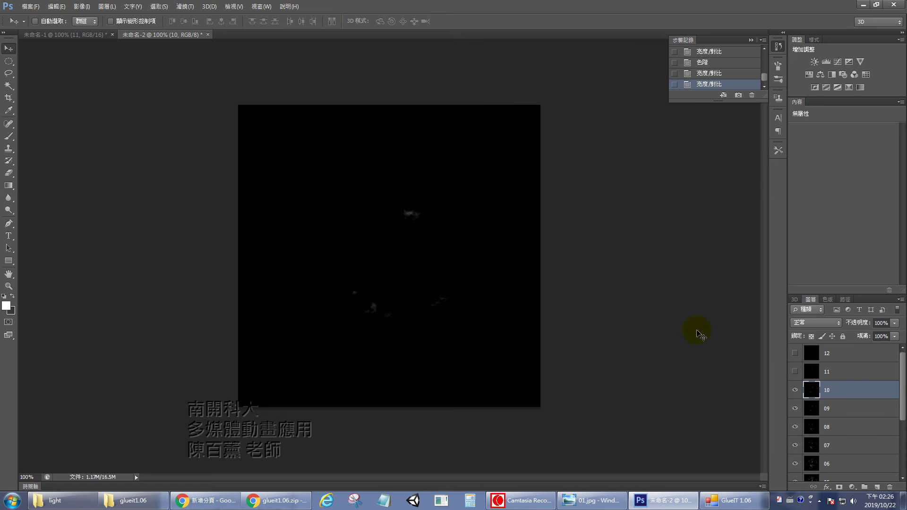
{"action": "left_click", "coordinate": [30, 6]}
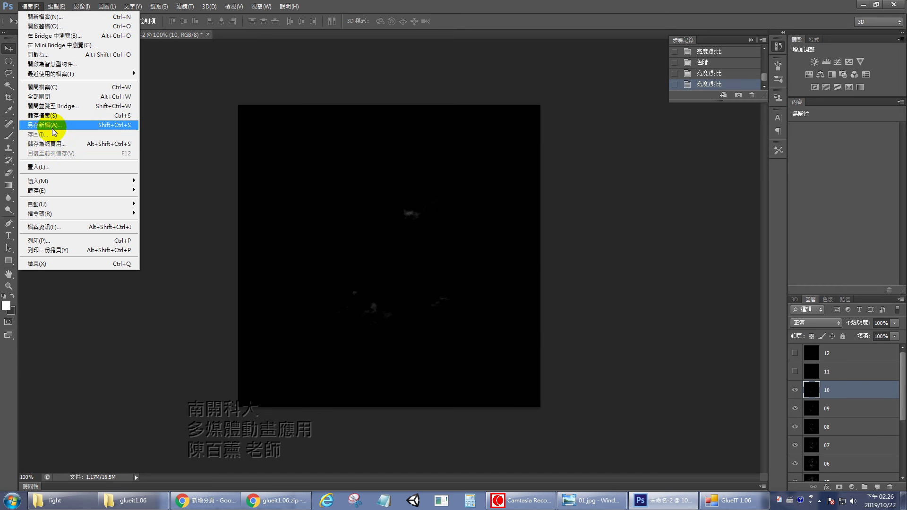
{"action": "left_click", "coordinate": [54, 144]}
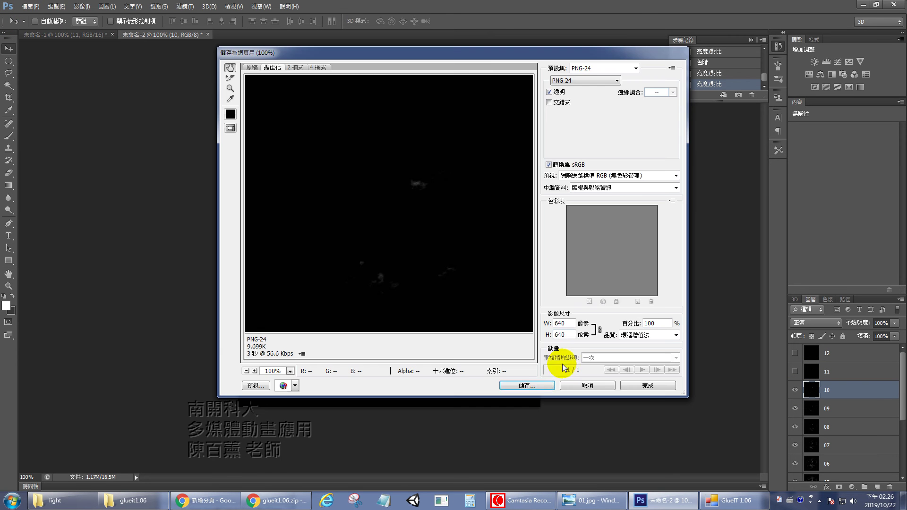
{"action": "left_click", "coordinate": [528, 385]}
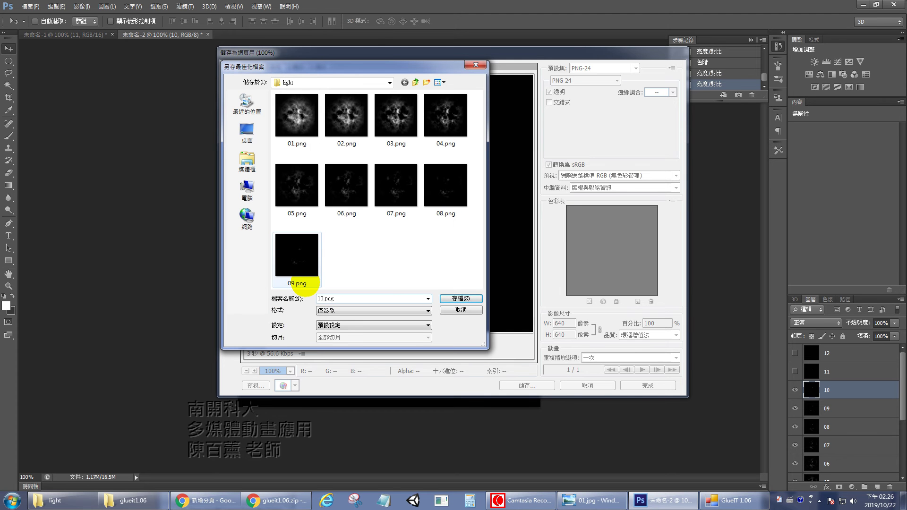
{"action": "left_click", "coordinate": [461, 299]}
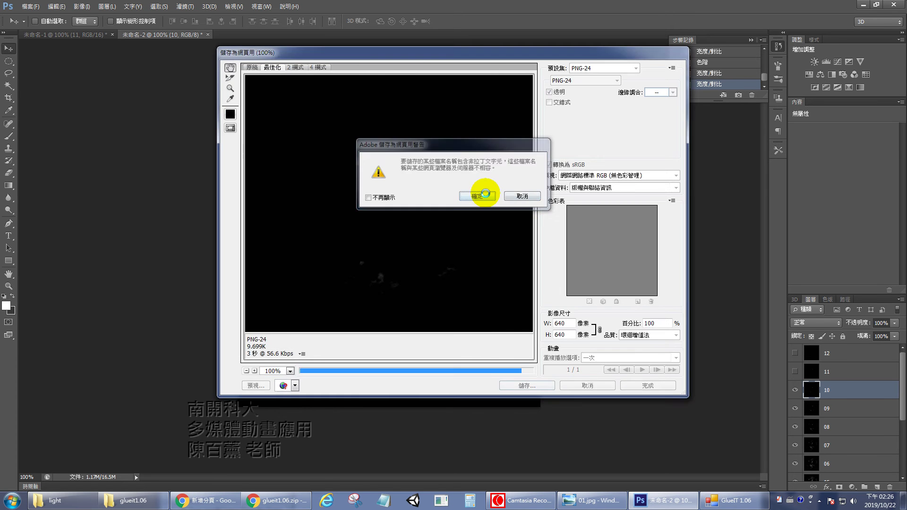
{"action": "left_click", "coordinate": [485, 195]}
Show and select layer 11, and export that frame for web as PNG-24 named 11.png in the light folder.
{"action": "left_click", "coordinate": [795, 371]}
{"action": "left_click", "coordinate": [833, 374]}
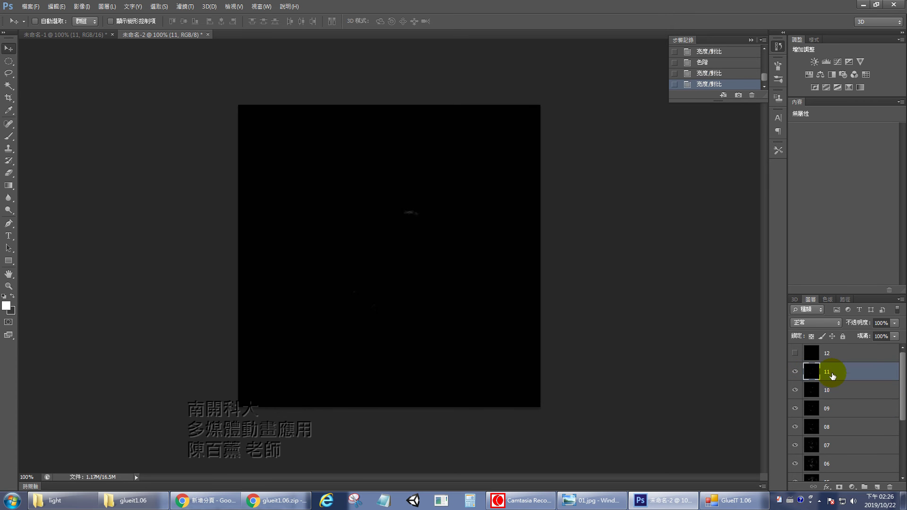
{"action": "left_click", "coordinate": [30, 6]}
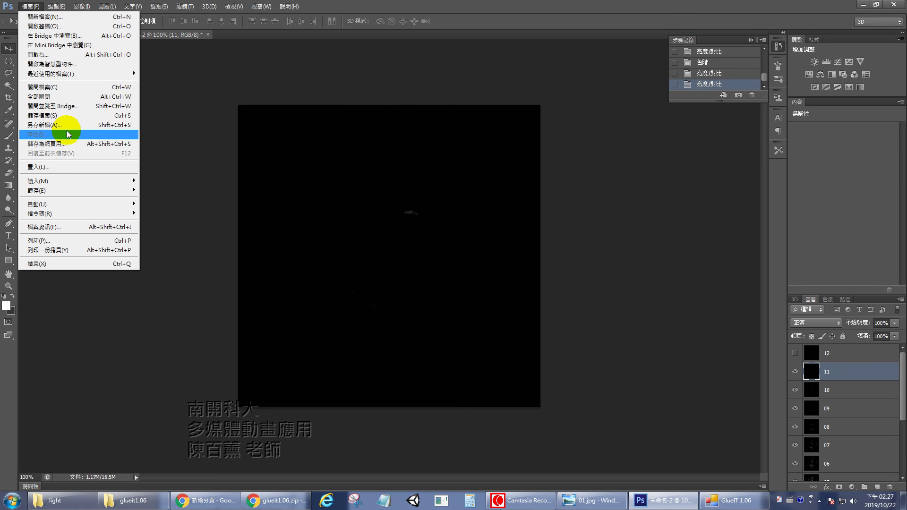
{"action": "left_click", "coordinate": [66, 143]}
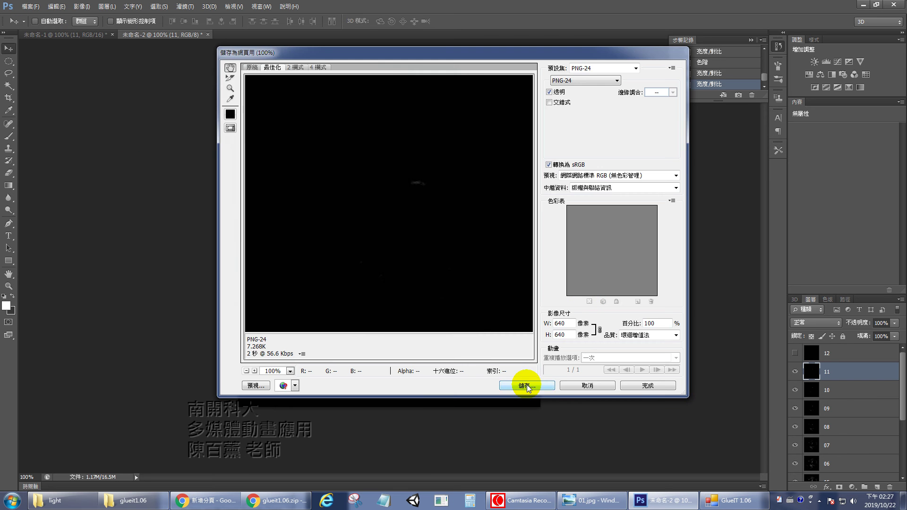
{"action": "left_click", "coordinate": [527, 386]}
{"action": "left_click_drag", "start_coordinate": [338, 301], "coordinate": [296, 294]}
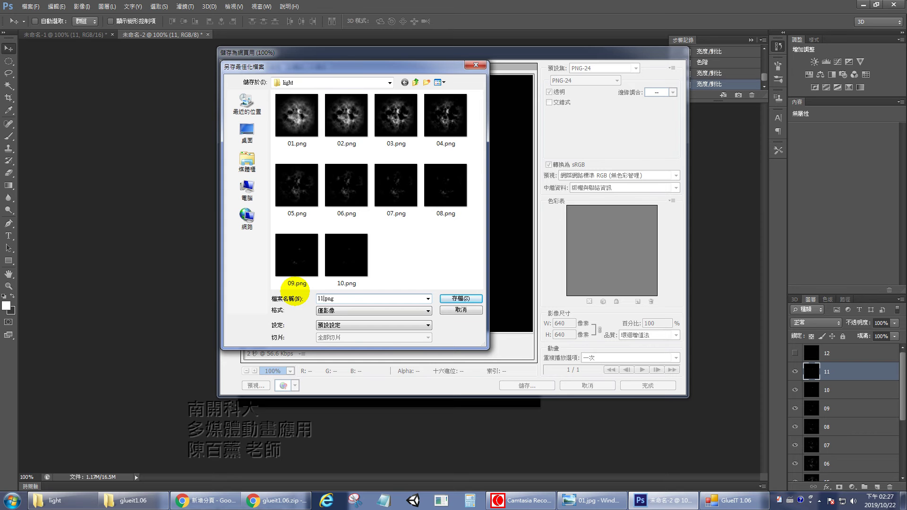
{"action": "left_click", "coordinate": [459, 300]}
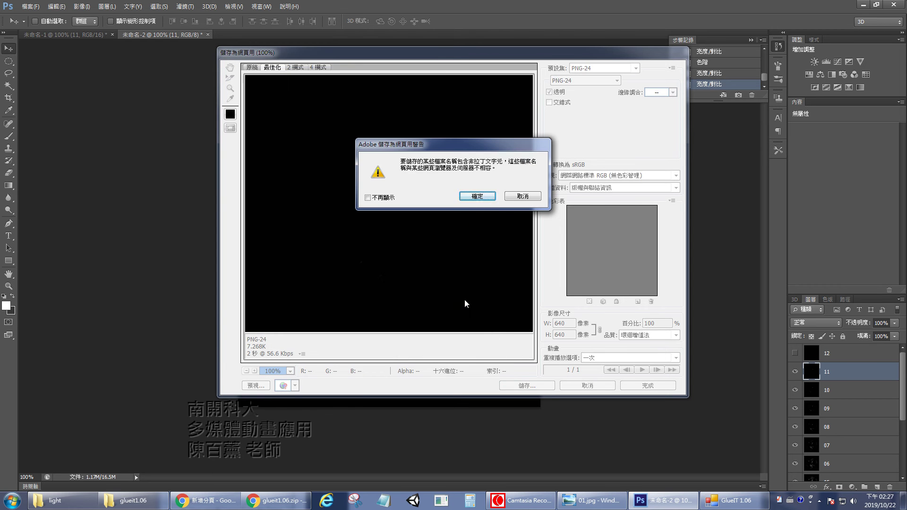
{"action": "left_click", "coordinate": [483, 203]}
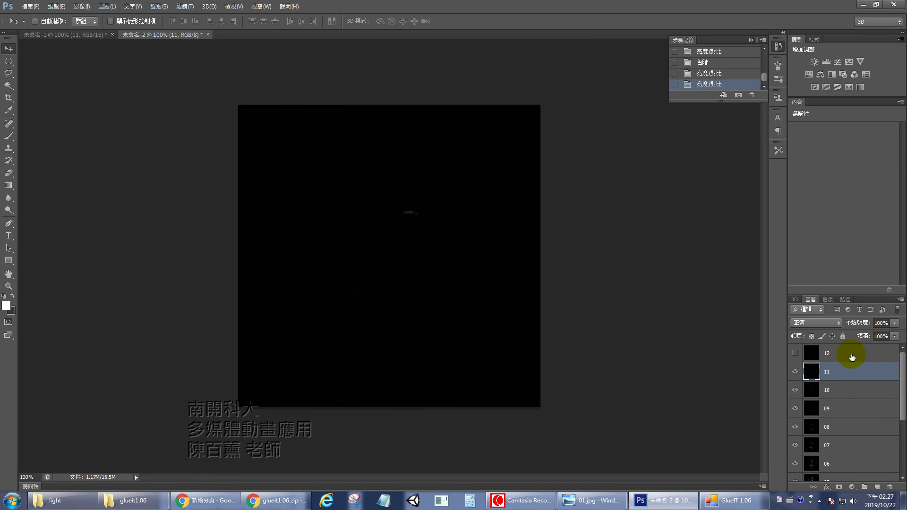
Select and show layer 12, and export that frame for web as PNG-24 named 12.png in the light folder.
{"action": "left_click", "coordinate": [813, 356]}
{"action": "left_click", "coordinate": [30, 6]}
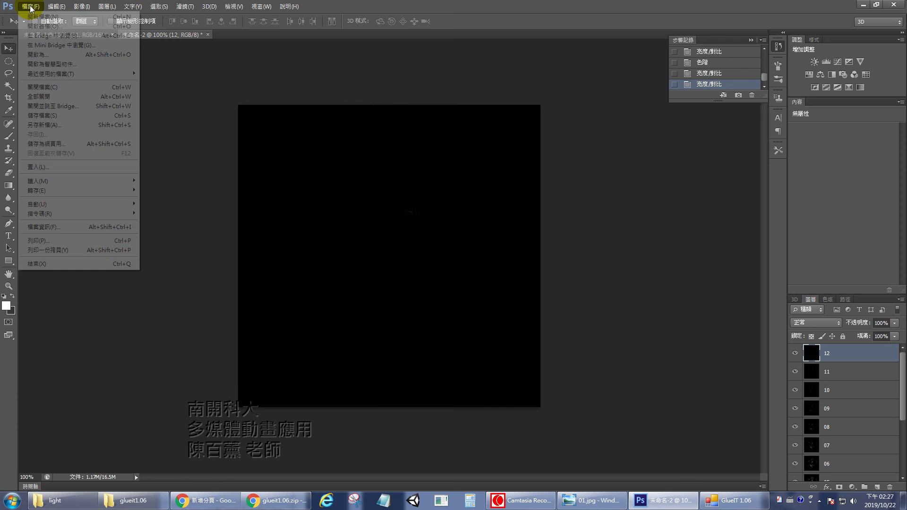
{"action": "left_click", "coordinate": [75, 144]}
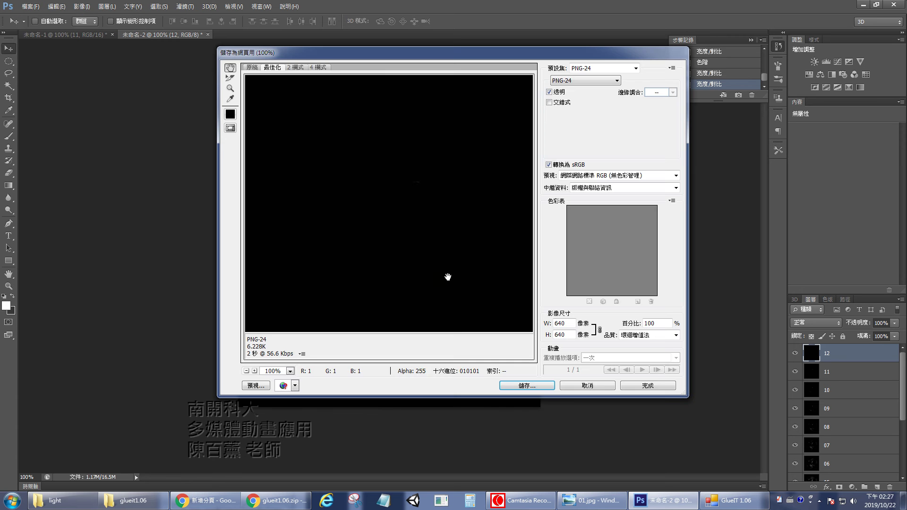
{"action": "left_click", "coordinate": [521, 385]}
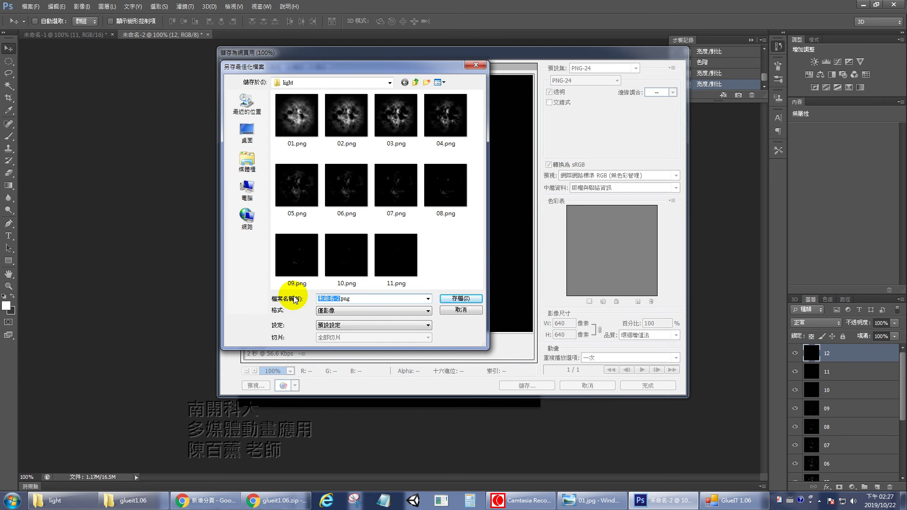
{"action": "left_click", "coordinate": [451, 300]}
{"action": "left_click", "coordinate": [469, 199]}
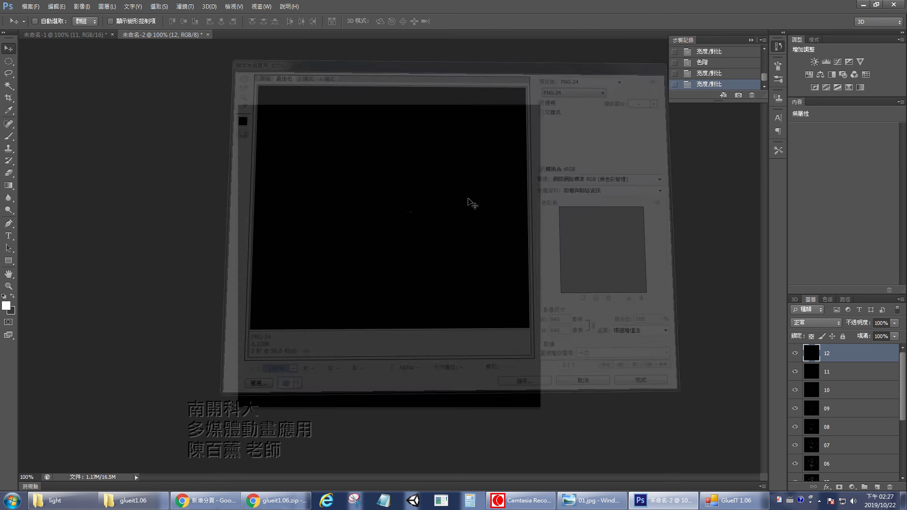
Switch to GlueIT and add 01.png through 12.png from the light folder inside 108-1 遊戲特效 on drive D.
{"action": "left_click", "coordinate": [548, 500]}
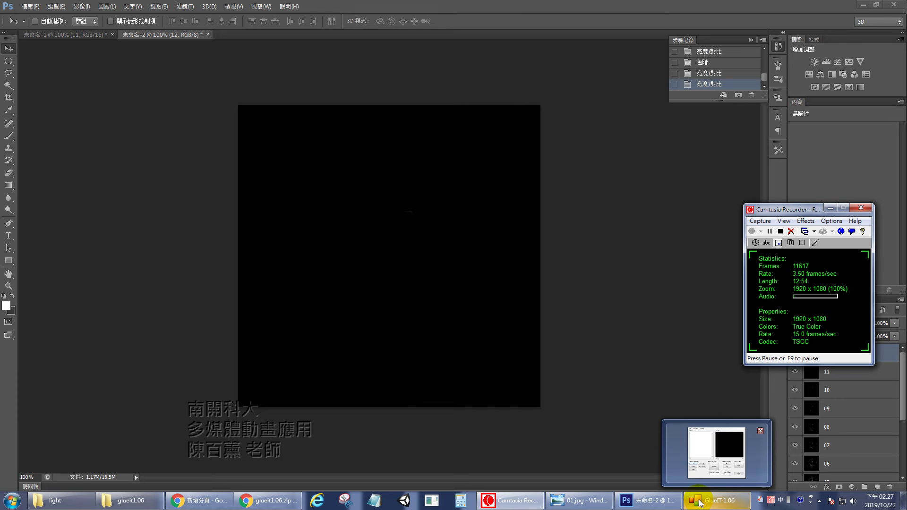
{"action": "left_click", "coordinate": [700, 502]}
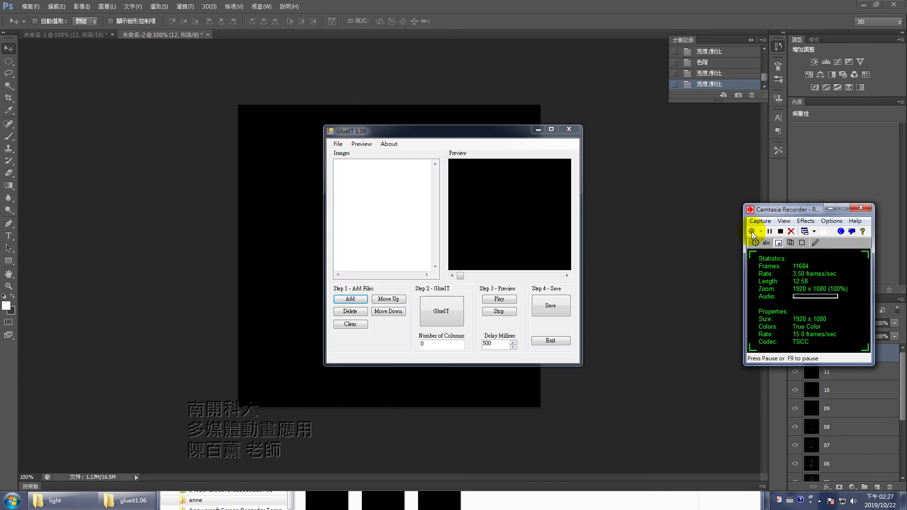
{"action": "left_click", "coordinate": [350, 298]}
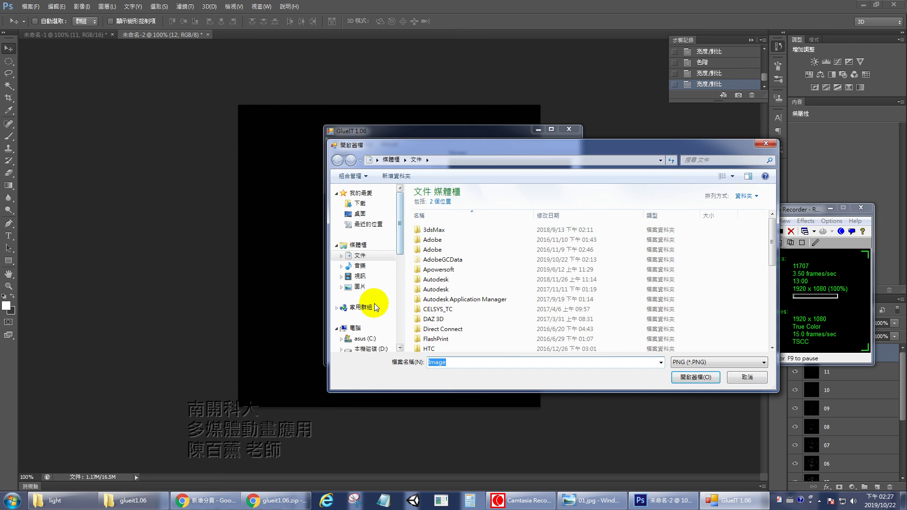
{"action": "left_click", "coordinate": [373, 349]}
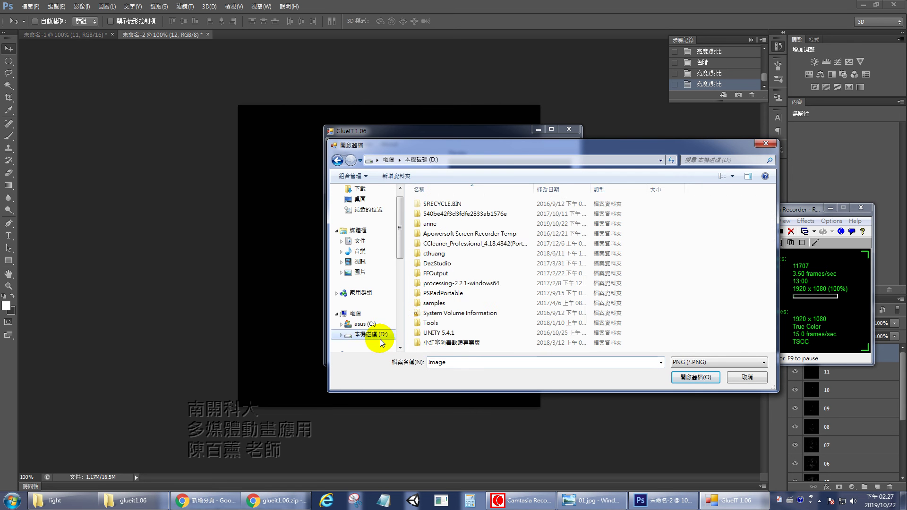
{"action": "double_click", "coordinate": [442, 225]}
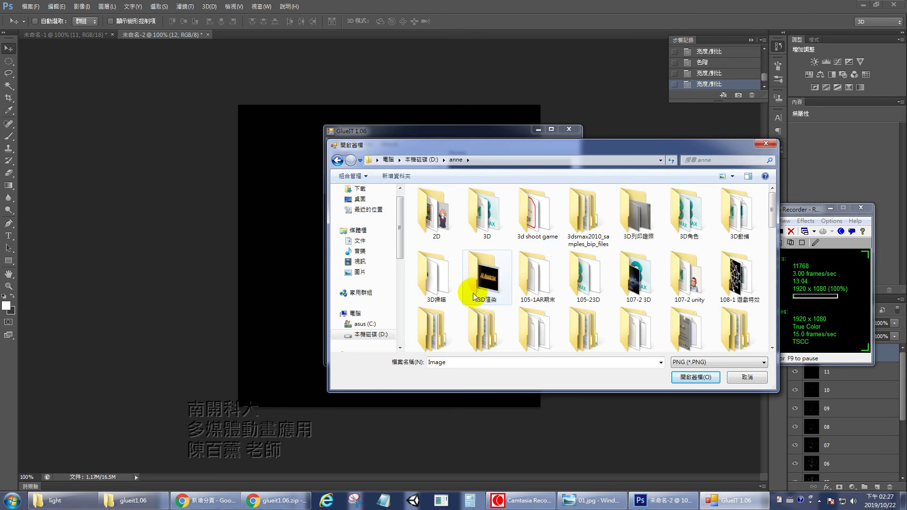
{"action": "scroll", "coordinate": [487, 286], "scroll_direction": "down", "scroll_amount": 3}
{"action": "scroll", "coordinate": [486, 285], "scroll_direction": "up", "scroll_amount": 1}
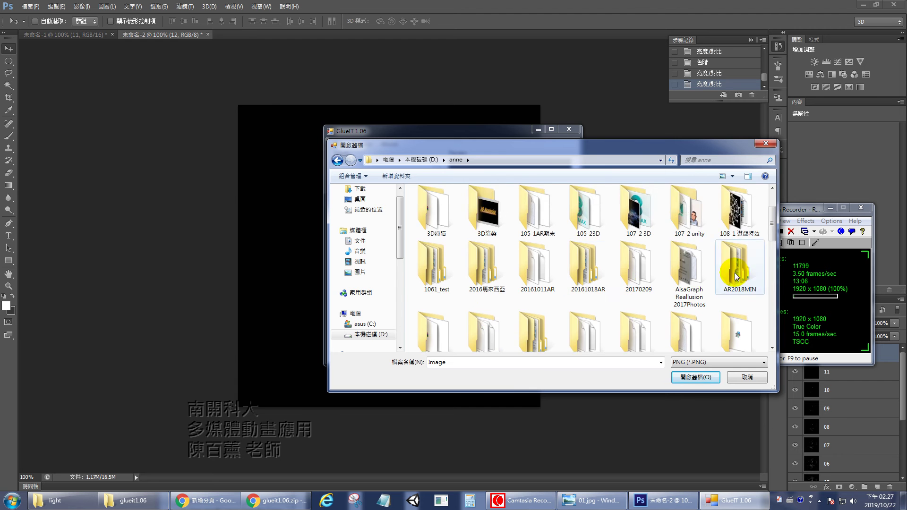
{"action": "double_click", "coordinate": [739, 222]}
{"action": "double_click", "coordinate": [442, 221]}
{"action": "left_click", "coordinate": [435, 215]}
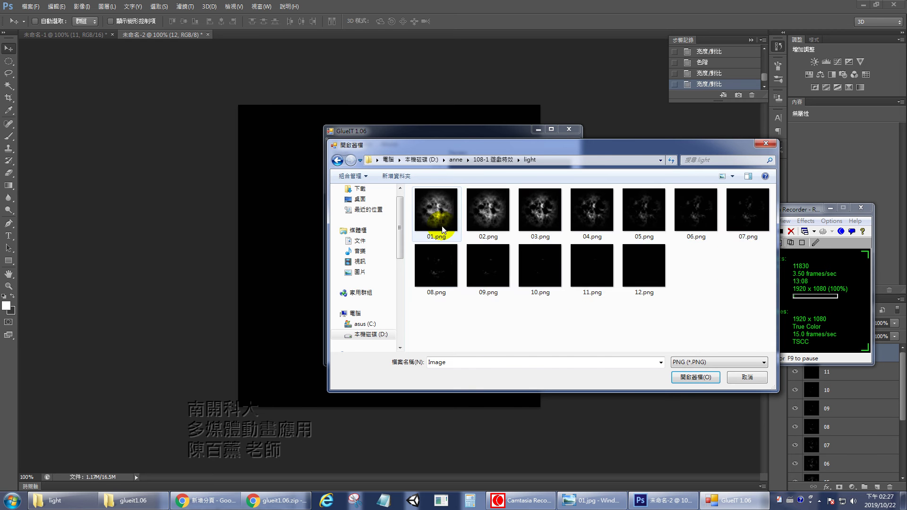
{"action": "left_click", "coordinate": [635, 282], "text": "shift"}
{"action": "left_click", "coordinate": [696, 377]}
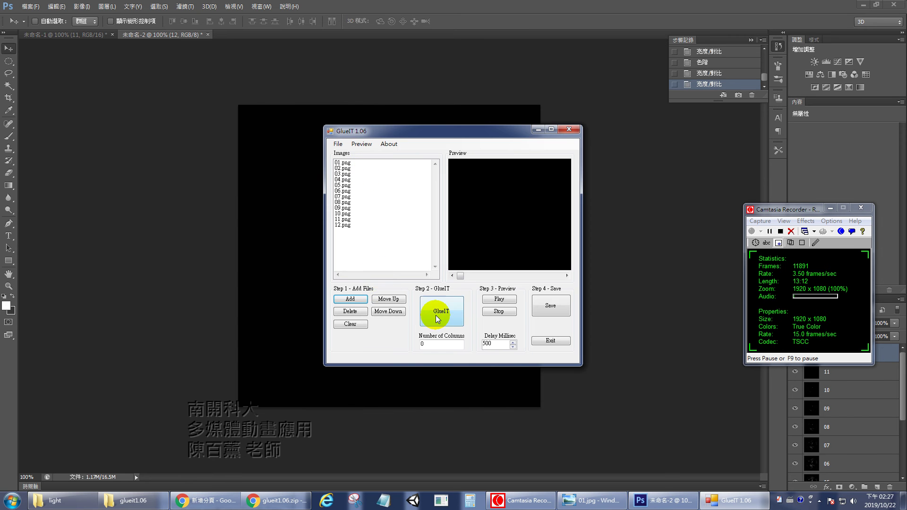
Glue the added images together in 4 columns and save the combined image as image1.png in the light folder.
{"action": "double_click", "coordinate": [448, 343]}
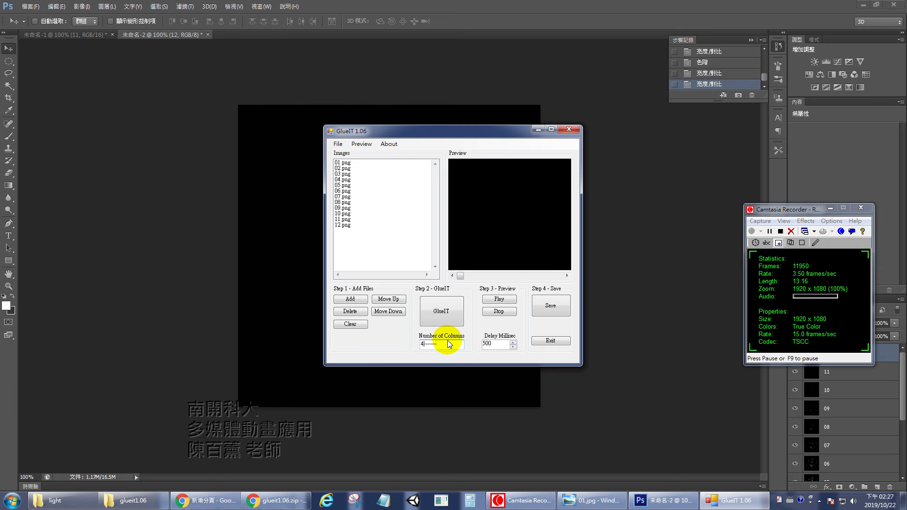
{"action": "type", "text": "4"}
{"action": "left_click", "coordinate": [441, 311]}
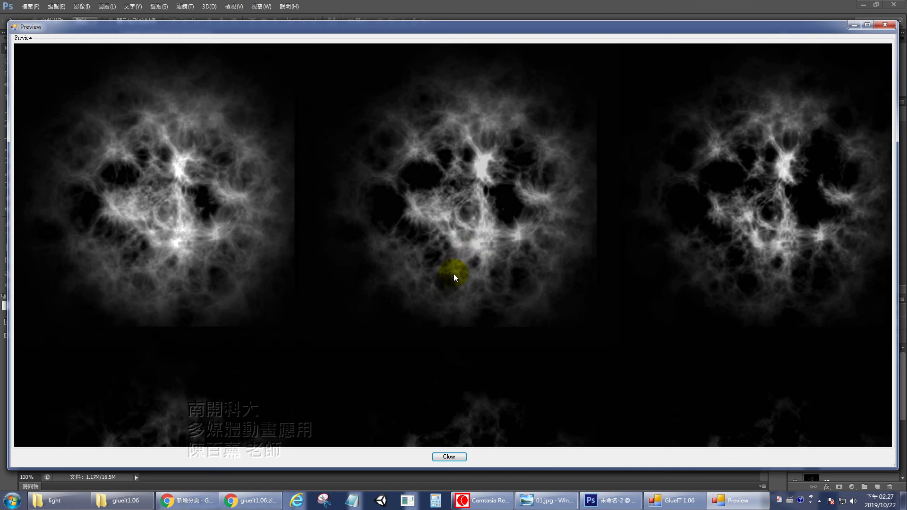
{"action": "left_click", "coordinate": [454, 459]}
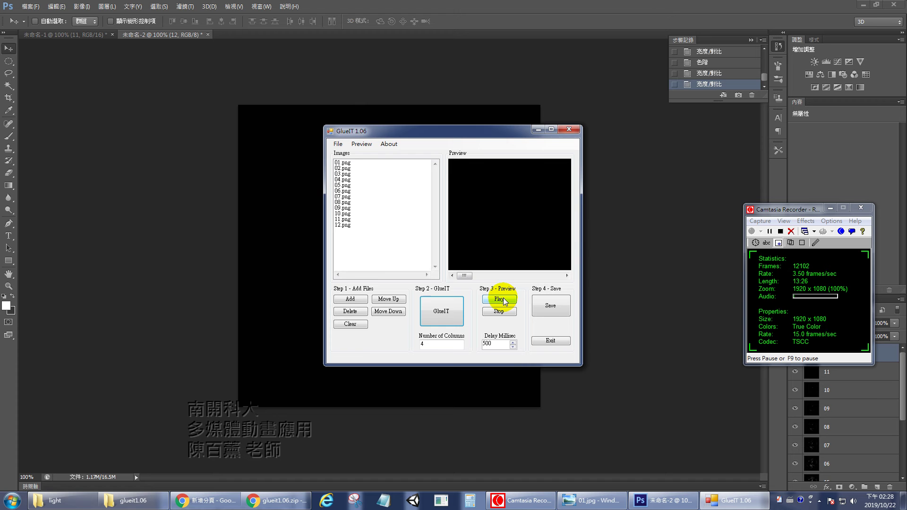
{"action": "left_click", "coordinate": [564, 315]}
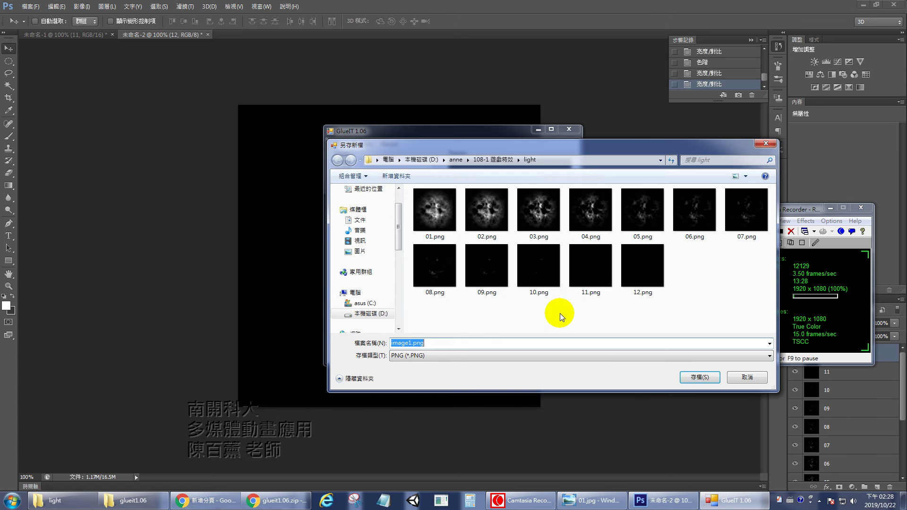
{"action": "left_click", "coordinate": [694, 376]}
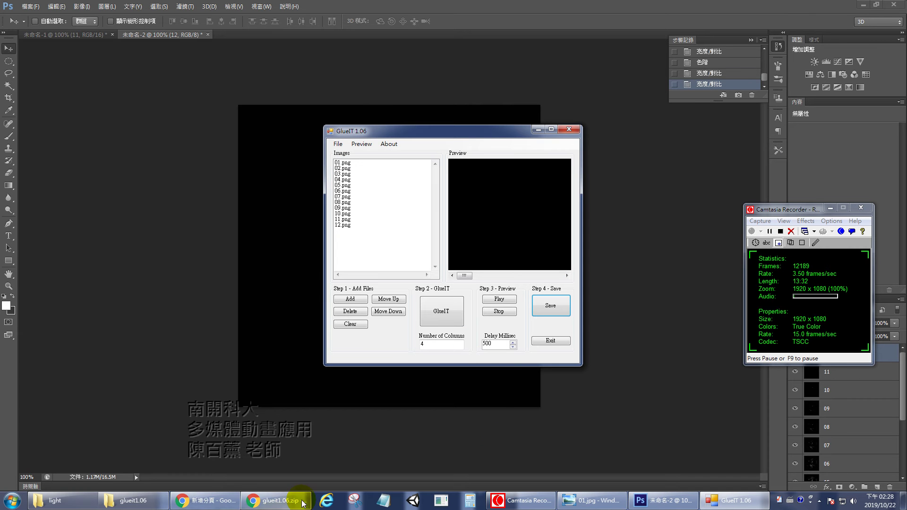
Switch to the light folder in Windows Explorer and view the combined image1.png to check its frame layout.
{"action": "left_click", "coordinate": [75, 506]}
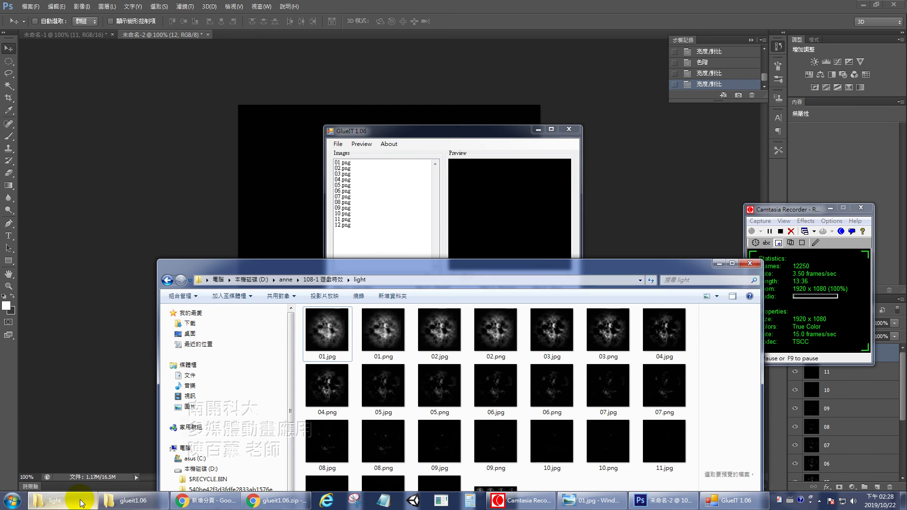
{"action": "left_click_drag", "start_coordinate": [541, 265], "coordinate": [556, 97]}
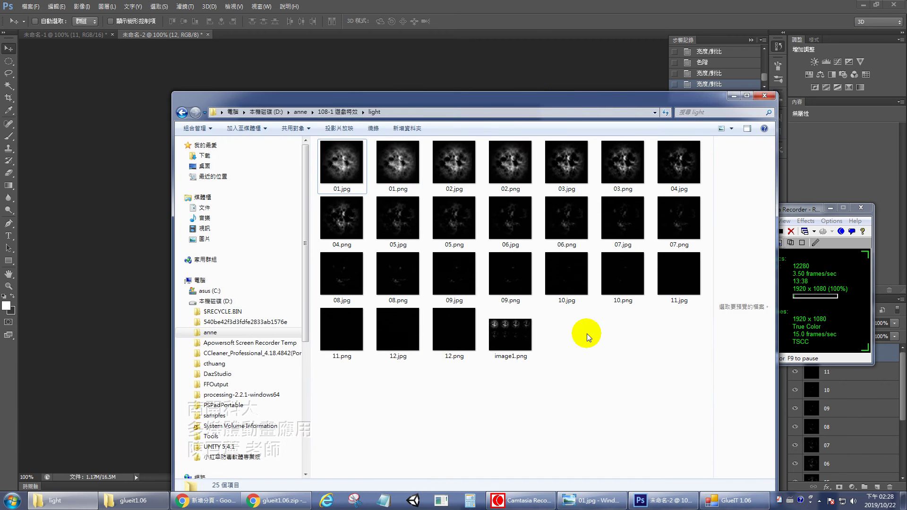
{"action": "double_click", "coordinate": [507, 341]}
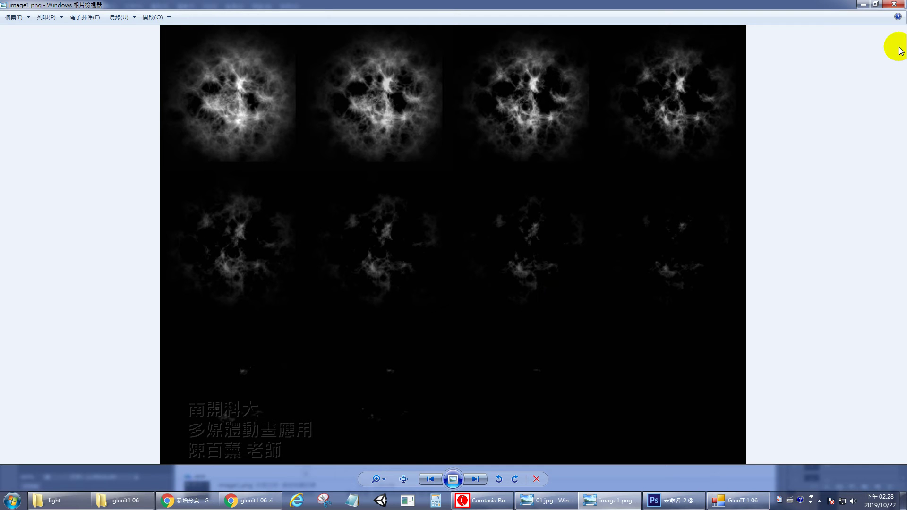
{"action": "left_click", "coordinate": [894, 4]}
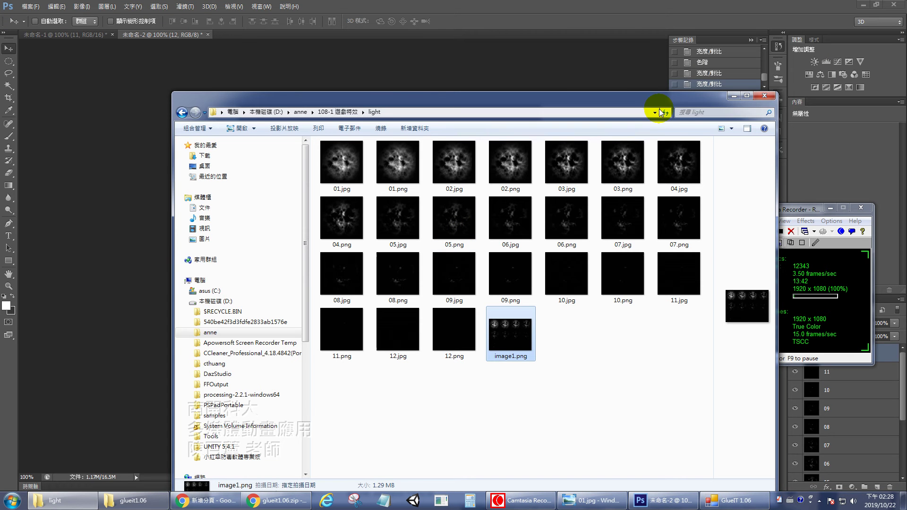
{"action": "left_click", "coordinate": [734, 96]}
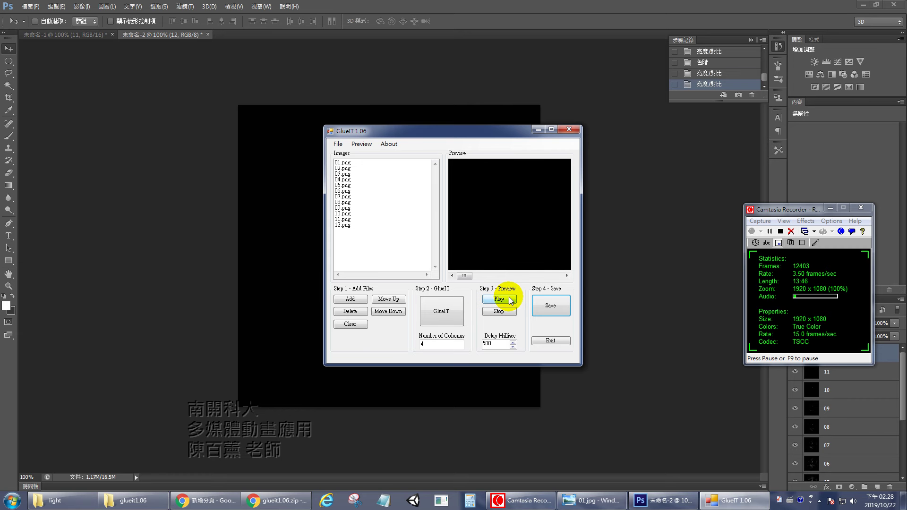
{"action": "left_click", "coordinate": [769, 231]}
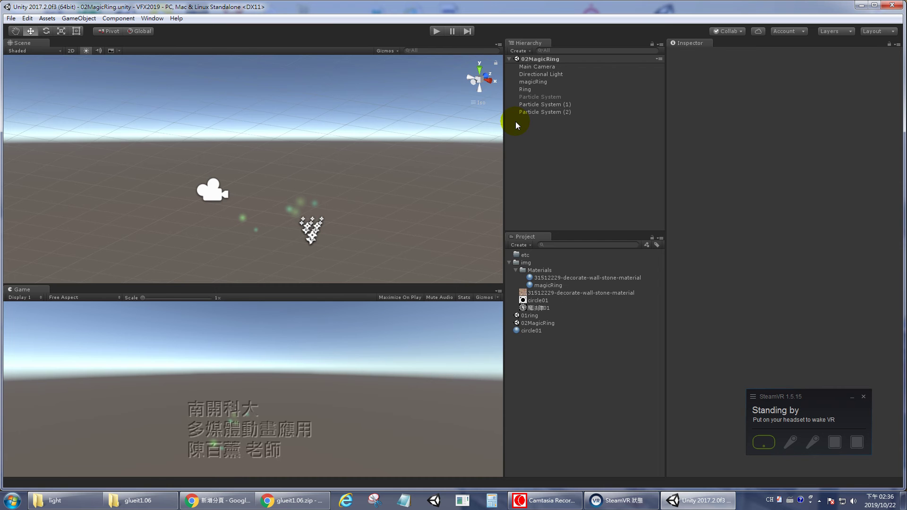
Add a new particle system to the 02MagicRing scene.
{"action": "left_click", "coordinate": [519, 51]}
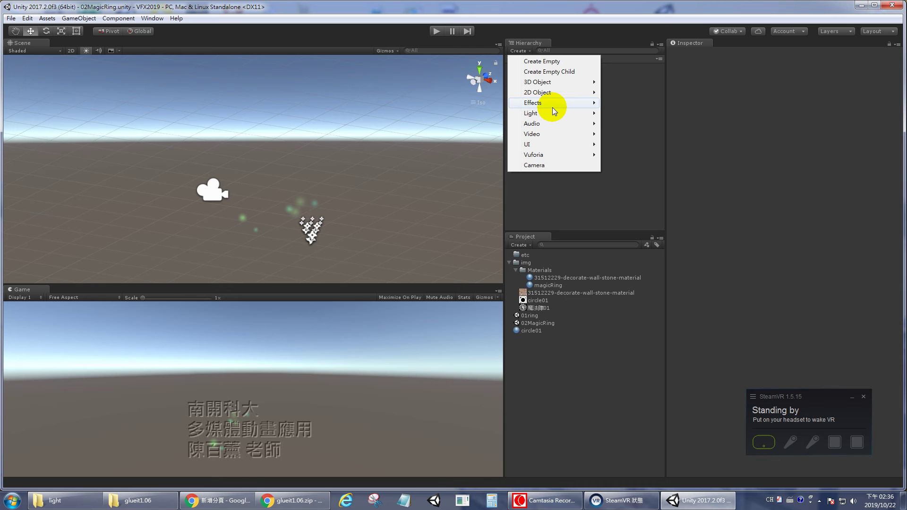
{"action": "mouse_move", "coordinate": [550, 104]}
{"action": "left_click", "coordinate": [630, 107]}
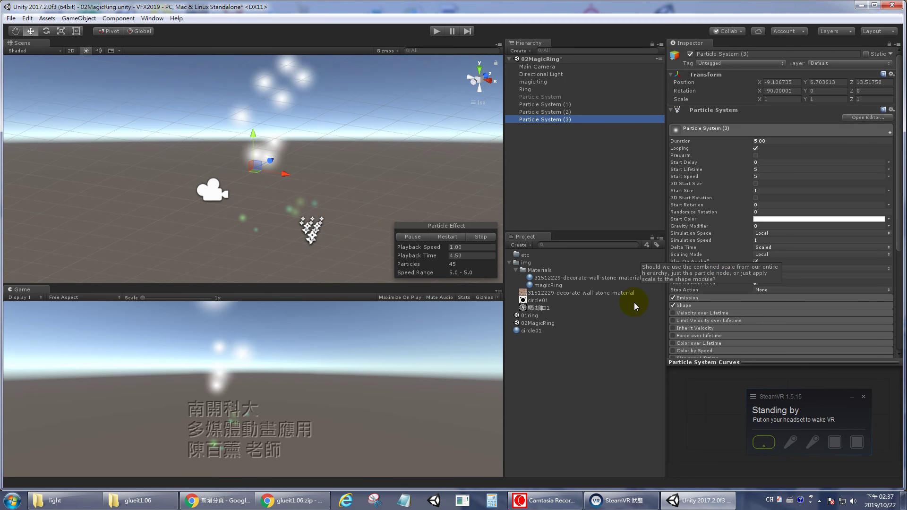
Import image1.png from the light folder in Windows Explorer into the Unity project's img folder.
{"action": "left_click", "coordinate": [130, 502]}
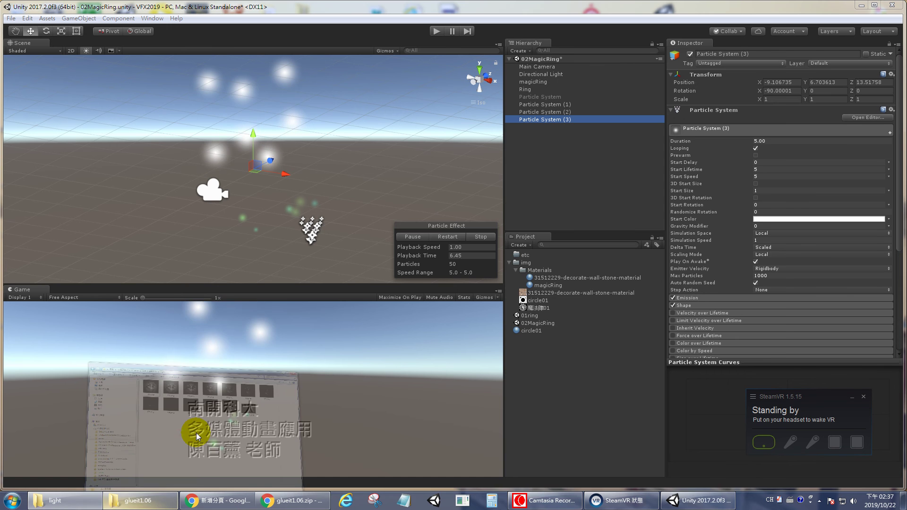
{"action": "left_click_drag", "start_coordinate": [700, 102], "coordinate": [355, 226]}
{"action": "left_click", "coordinate": [286, 349]}
{"action": "left_click_drag", "start_coordinate": [285, 349], "coordinate": [529, 263]}
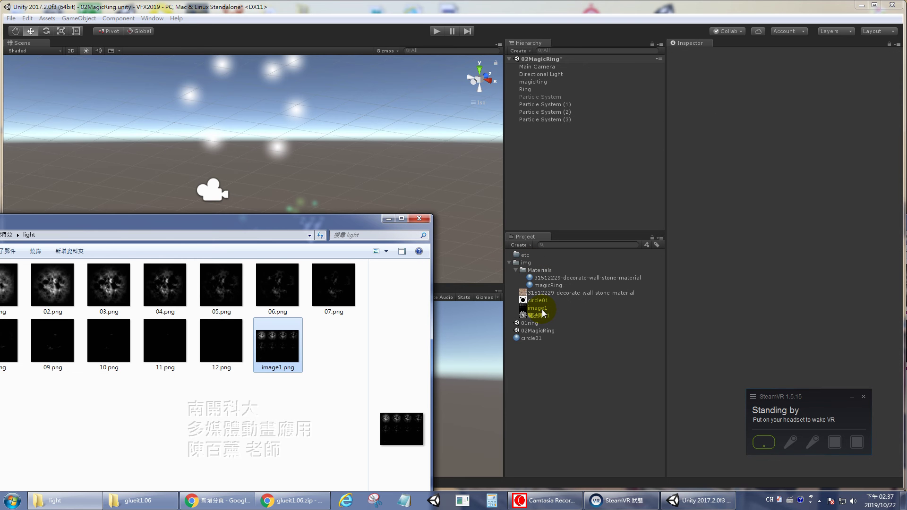
Select Particle System (3) and show its Renderer settings.
{"action": "left_click", "coordinate": [545, 120]}
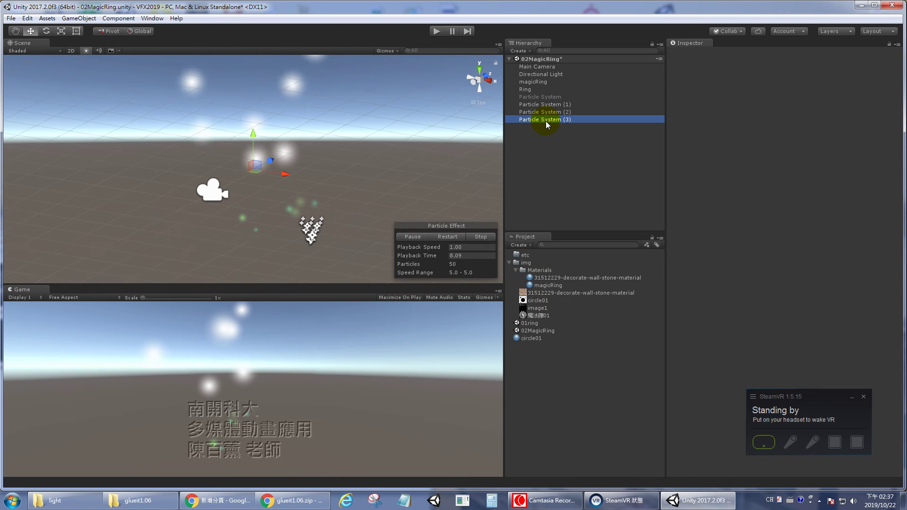
{"action": "left_click_drag", "start_coordinate": [897, 232], "coordinate": [897, 285]}
{"action": "left_click", "coordinate": [686, 294]}
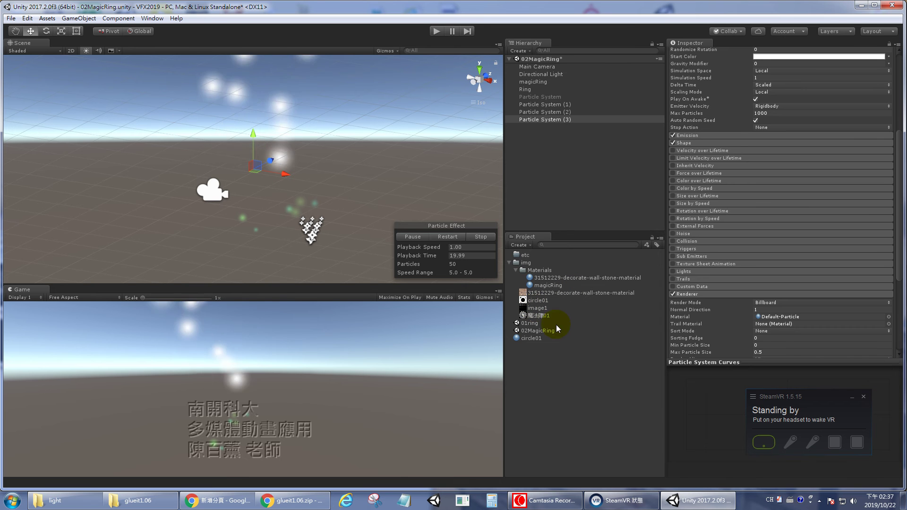
Create a new material named AElight in the img folder.
{"action": "left_click", "coordinate": [534, 268]}
{"action": "right_click", "coordinate": [528, 265]}
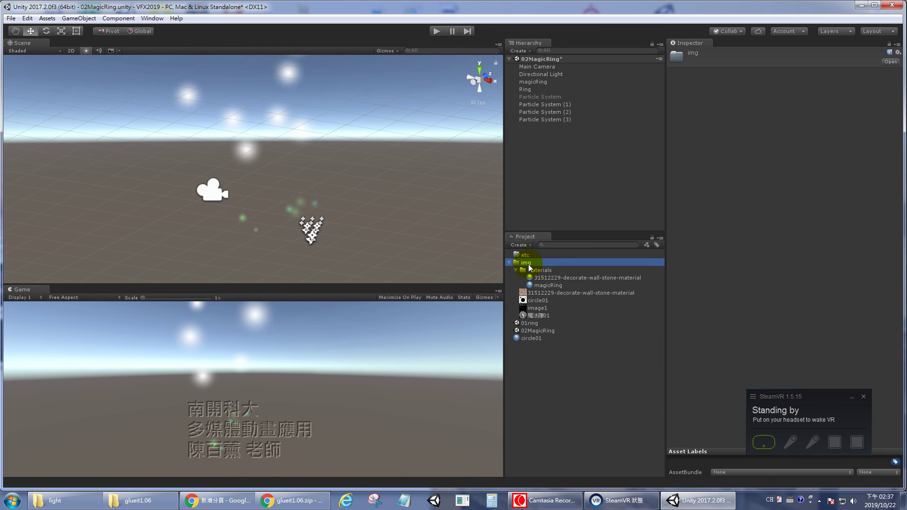
{"action": "mouse_move", "coordinate": [551, 271]}
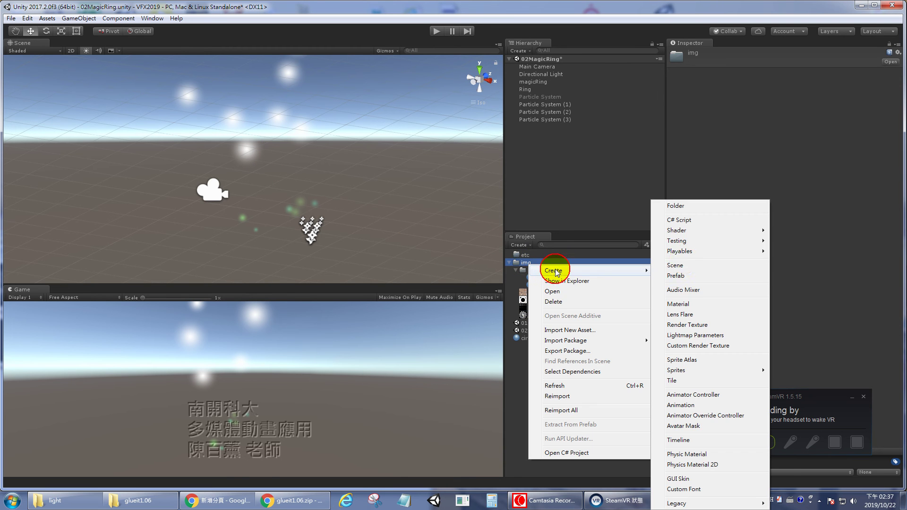
{"action": "left_click", "coordinate": [690, 304]}
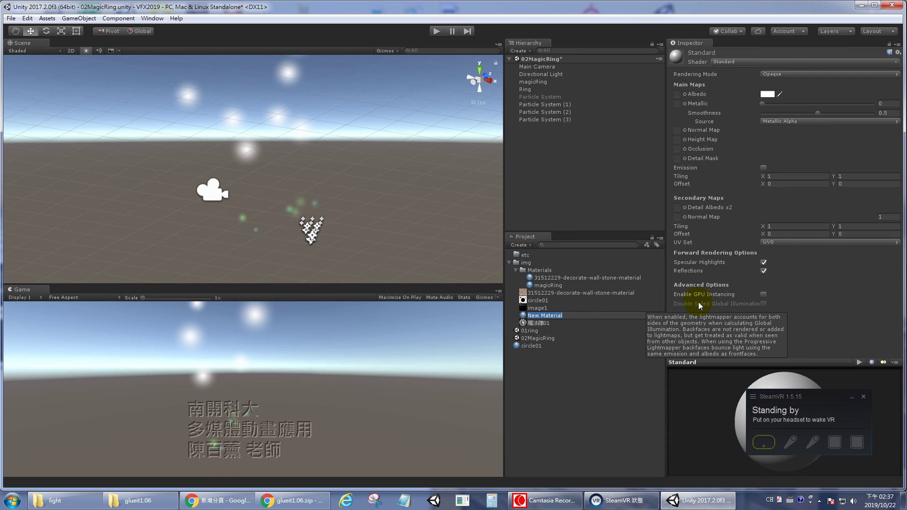
{"action": "type", "text": "AElight"}
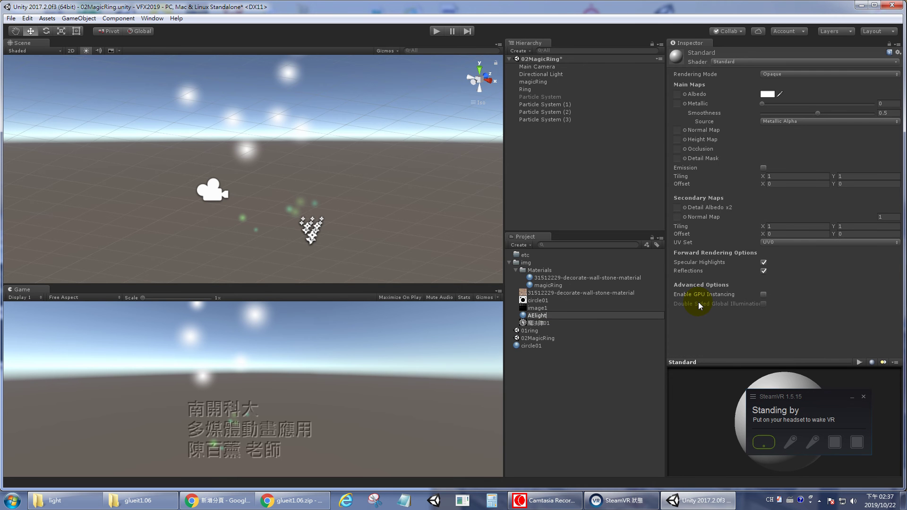
{"action": "key", "text": "Return"}
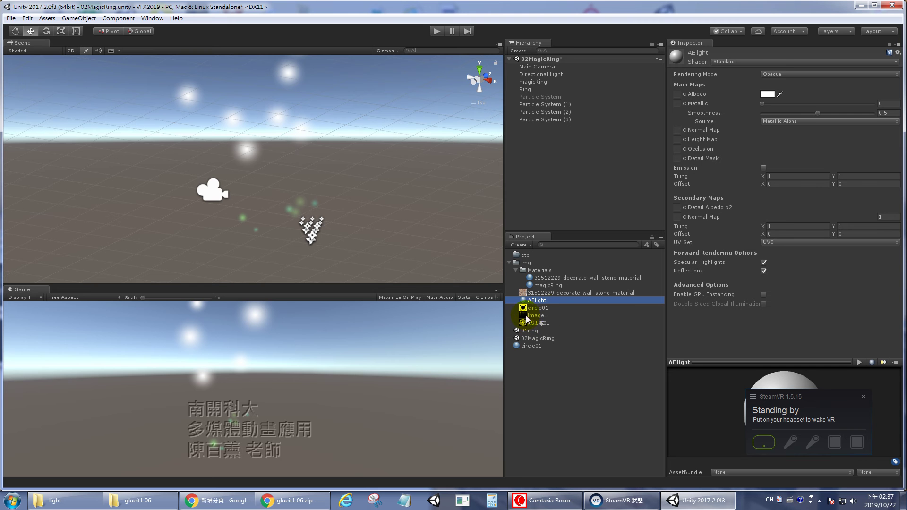
Set the AElight material's shader to Particles/Additive and assign image1 as its particle texture.
{"action": "left_click", "coordinate": [771, 64]}
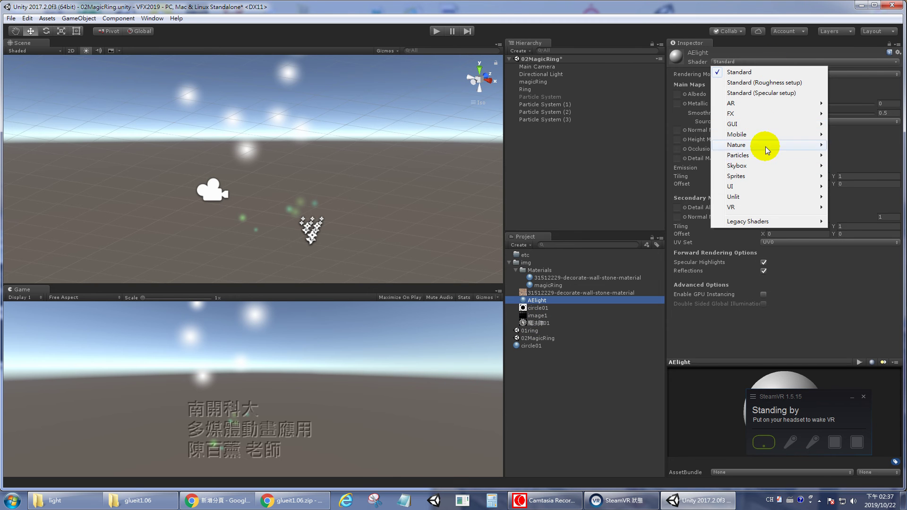
{"action": "mouse_move", "coordinate": [763, 156]}
{"action": "left_click", "coordinate": [684, 157]}
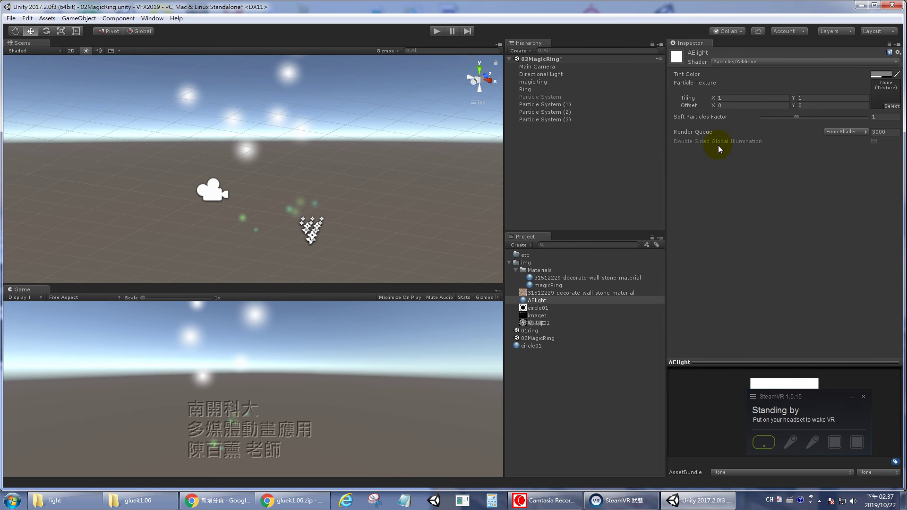
{"action": "left_click_drag", "start_coordinate": [522, 323], "coordinate": [891, 101]}
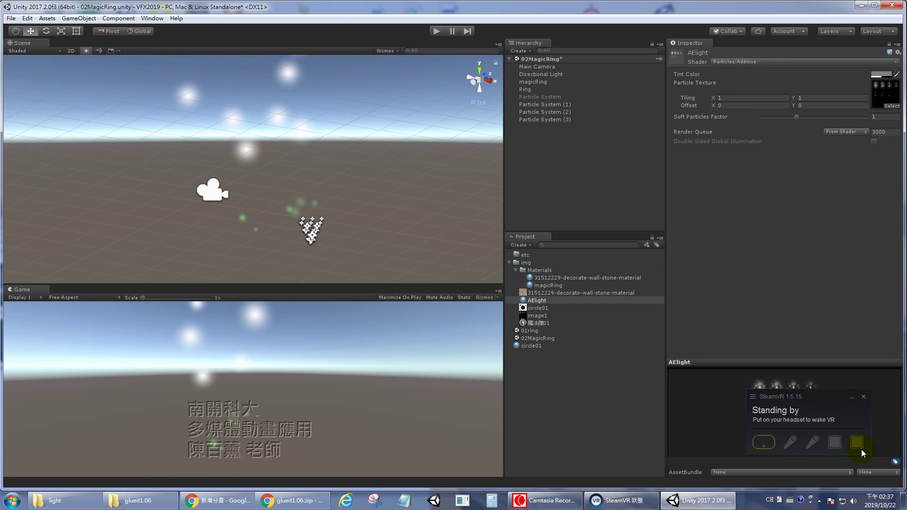
Apply the AElight material to Particle System (3), and run the scene briefly to preview it before stopping playback.
{"action": "left_click_drag", "start_coordinate": [527, 308], "coordinate": [539, 119]}
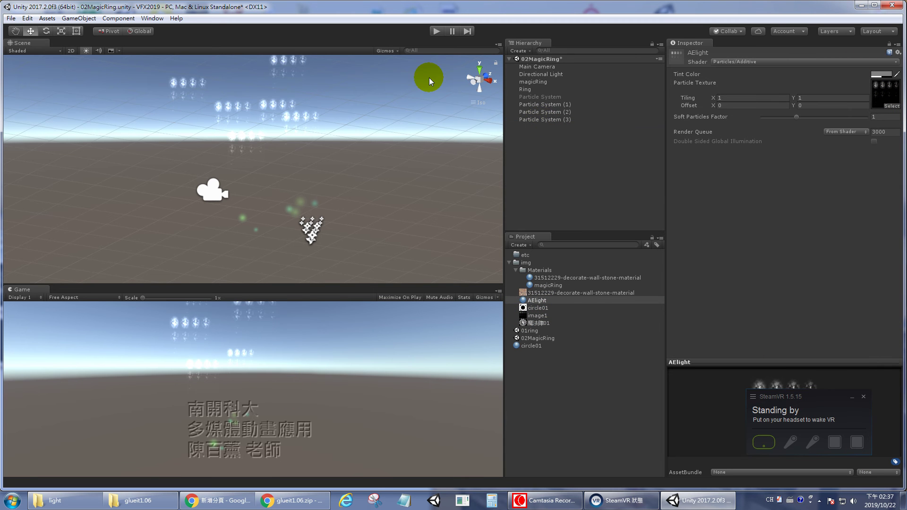
{"action": "left_click", "coordinate": [437, 32]}
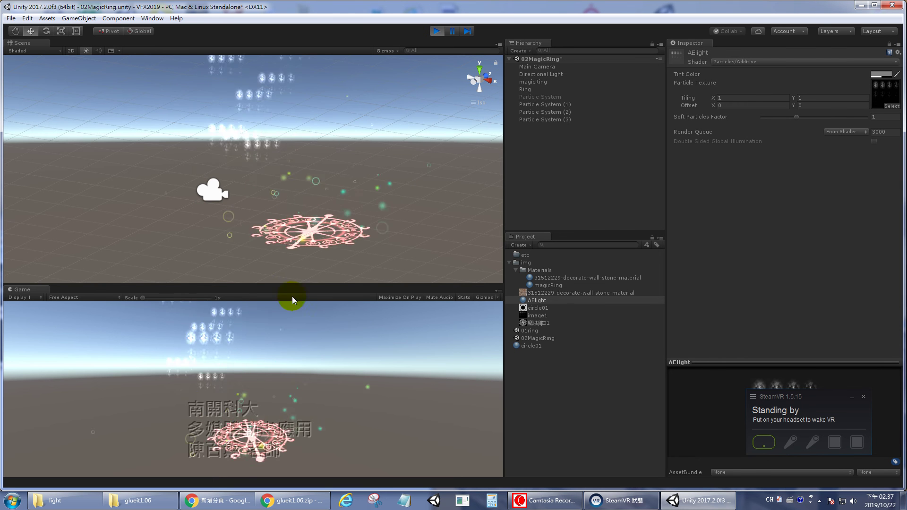
{"action": "left_click", "coordinate": [435, 31]}
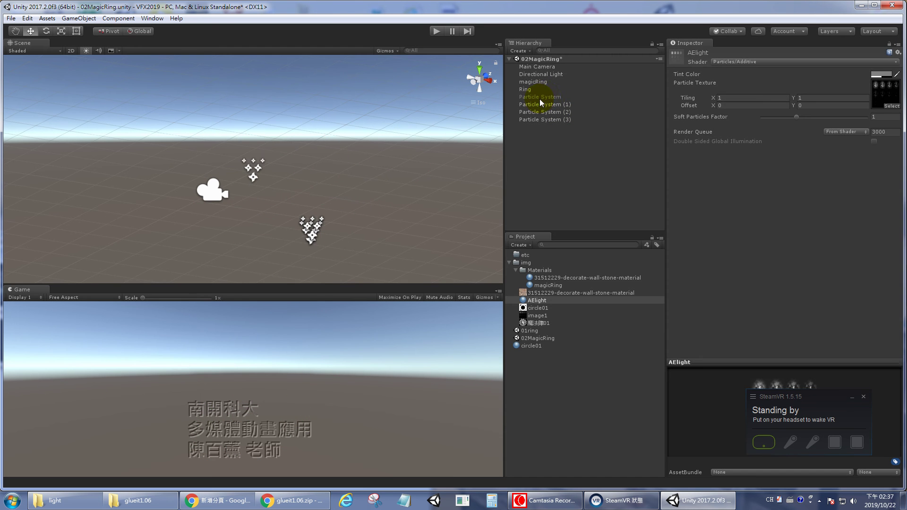
Deactivate the magicRing, Particle System (1) and Particle System (2) objects in the scene.
{"action": "left_click", "coordinate": [546, 95]}
{"action": "left_click", "coordinate": [541, 75]}
{"action": "left_click", "coordinate": [540, 81]}
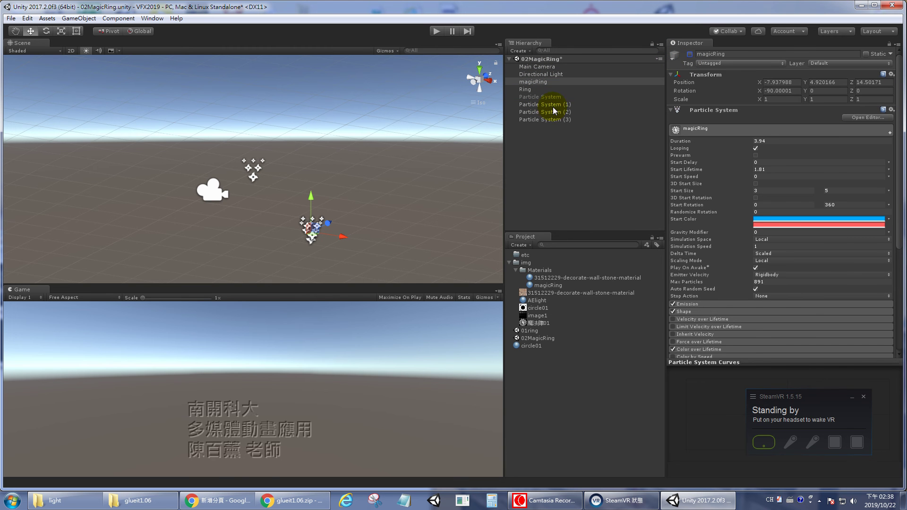
{"action": "left_click", "coordinate": [547, 104]}
{"action": "left_click", "coordinate": [690, 53]}
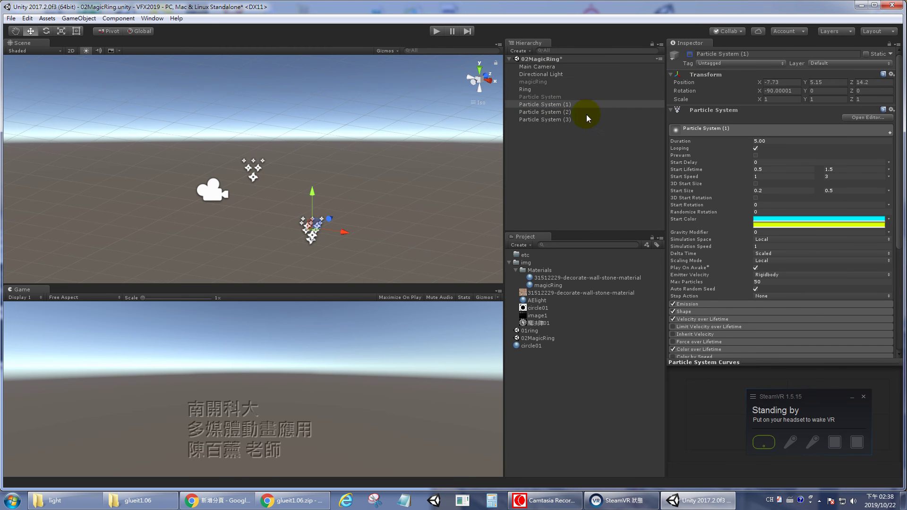
{"action": "left_click", "coordinate": [590, 112]}
{"action": "left_click", "coordinate": [690, 54]}
Enable Texture Sheet Animation on Particle System (3) and set its tiles to X 4 and Y 3.
{"action": "left_click", "coordinate": [548, 120]}
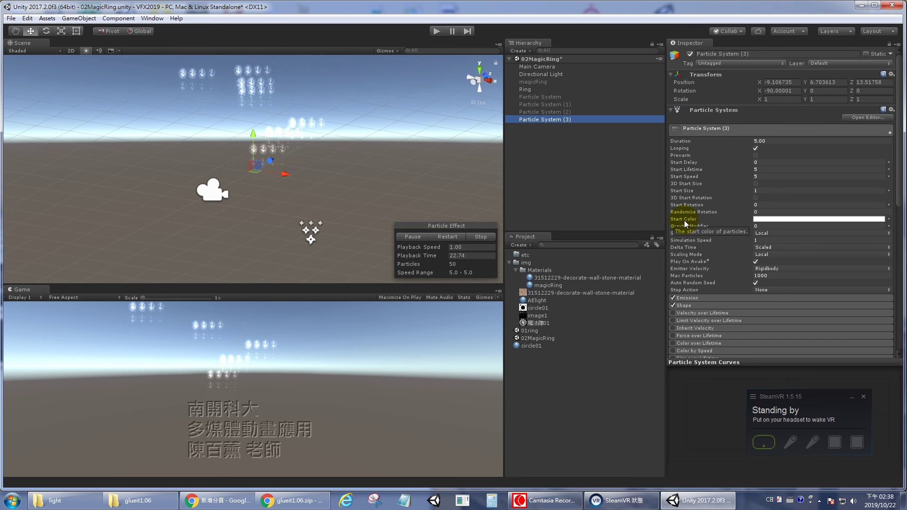
{"action": "left_click_drag", "start_coordinate": [899, 186], "coordinate": [902, 303]}
{"action": "left_click", "coordinate": [674, 185]}
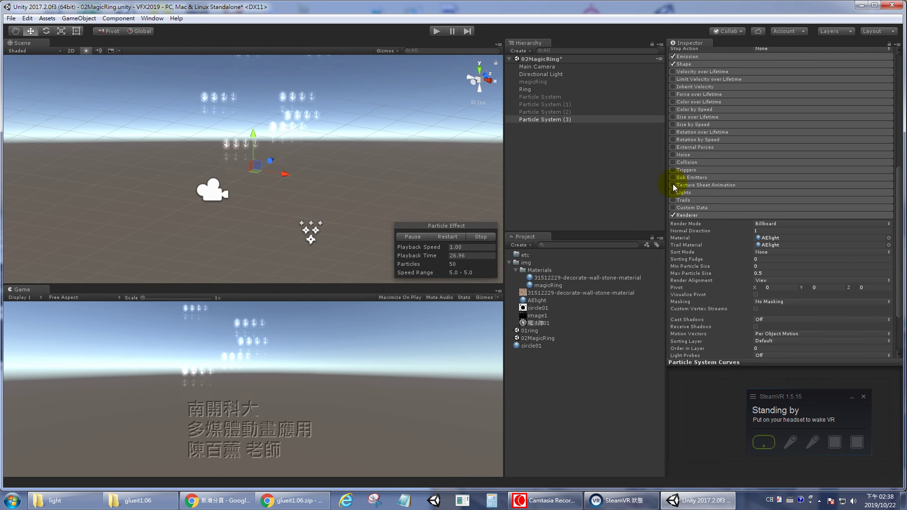
{"action": "left_click", "coordinate": [694, 185]}
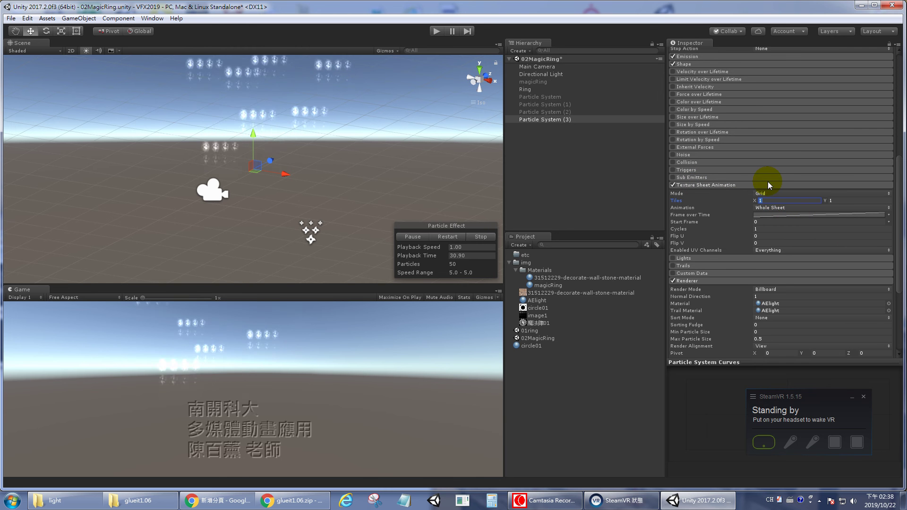
{"action": "left_click", "coordinate": [865, 206]}
{"action": "left_click", "coordinate": [863, 201]}
{"action": "type", "text": "3"}
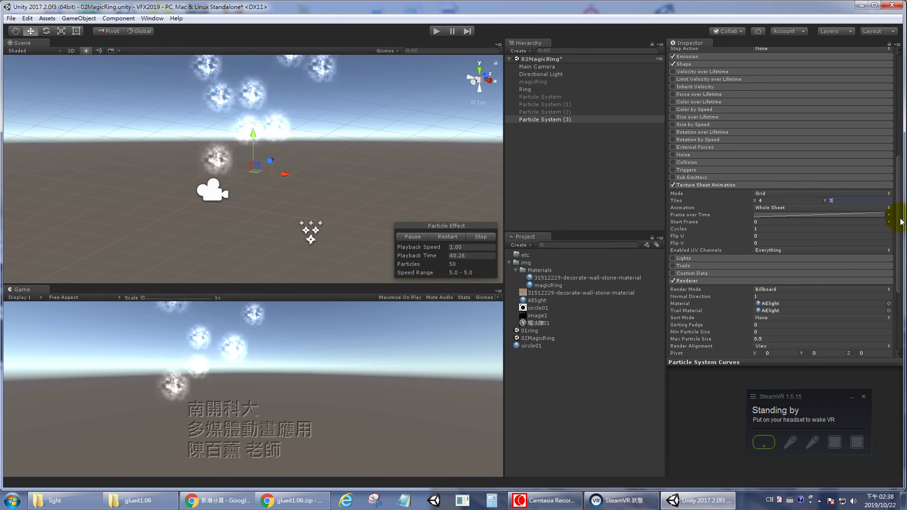
Set Particle System (3)'s Start Speed to 0 and Max Particles to 10.
{"action": "left_click_drag", "start_coordinate": [900, 221], "coordinate": [895, 85]}
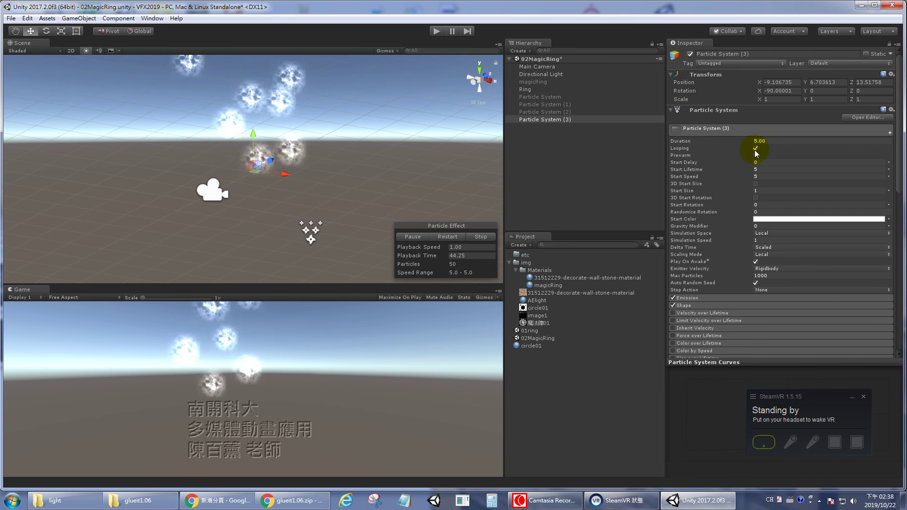
{"action": "left_click", "coordinate": [762, 176]}
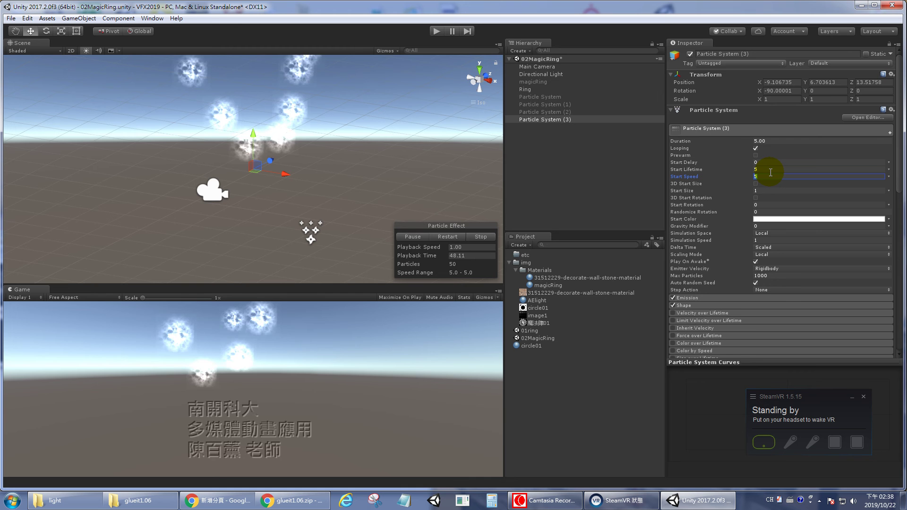
{"action": "type", "text": "0"}
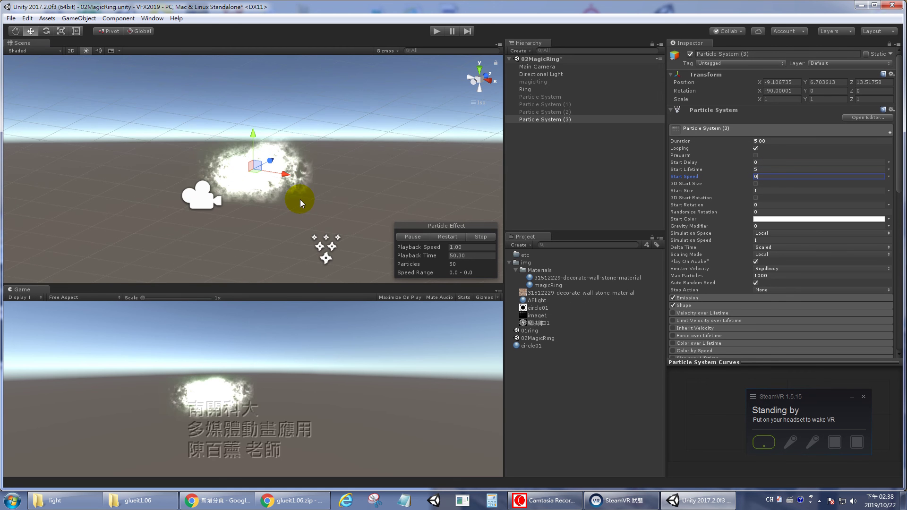
{"action": "scroll", "coordinate": [291, 194], "scroll_direction": "up", "scroll_amount": 3}
{"action": "left_click", "coordinate": [772, 276]}
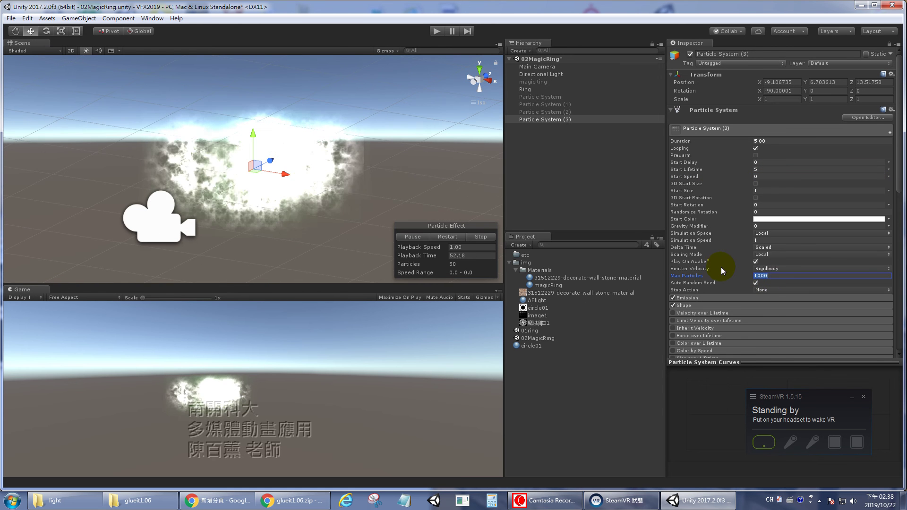
{"action": "type", "text": "10"}
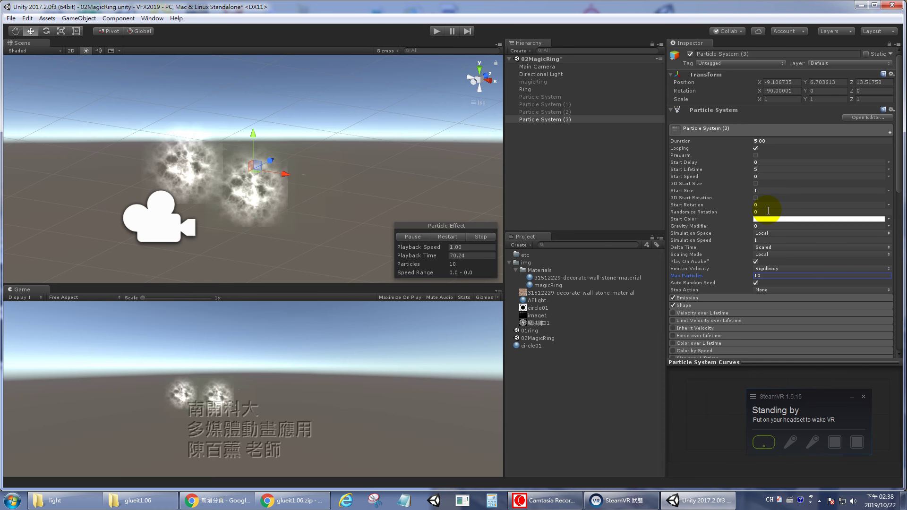
Set Particle System (3)'s Duration to 1 and reduce its Max Particles to 1.
{"action": "left_click", "coordinate": [750, 141]}
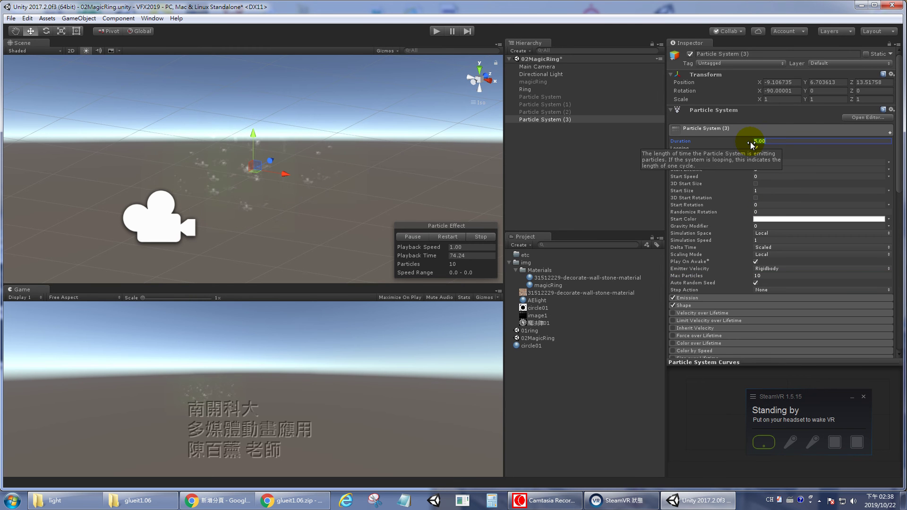
{"action": "type", "text": "1"}
{"action": "key", "text": "Return"}
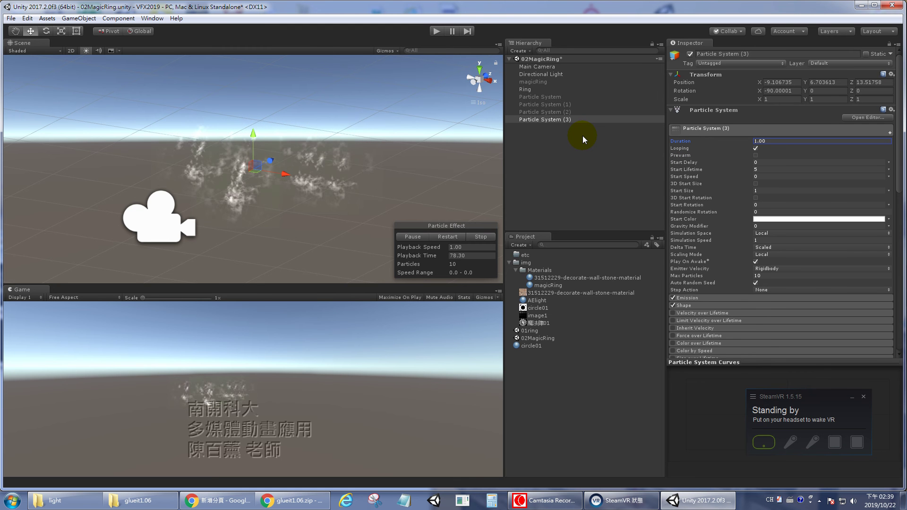
{"action": "double_click", "coordinate": [760, 275]}
{"action": "type", "text": "1"}
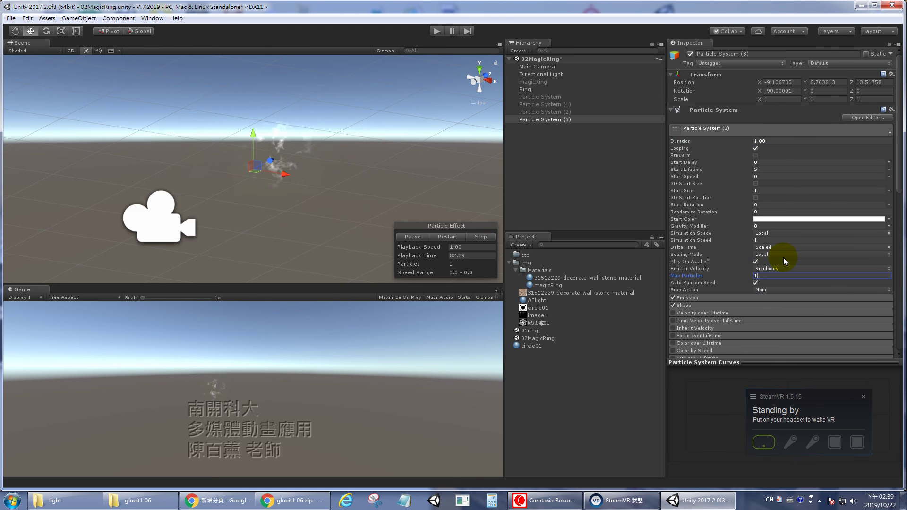
Try Emission Rate over Time values of 0 and 1 on Particle System (3), and set the rate to 6.
{"action": "left_click", "coordinate": [715, 299]}
{"action": "left_click", "coordinate": [759, 307]}
{"action": "type", "text": "0"}
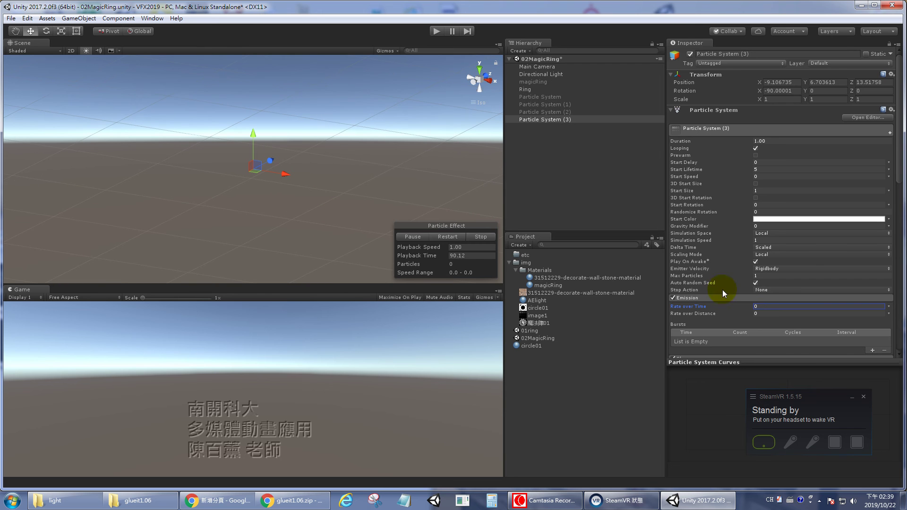
{"action": "type", "text": "1"}
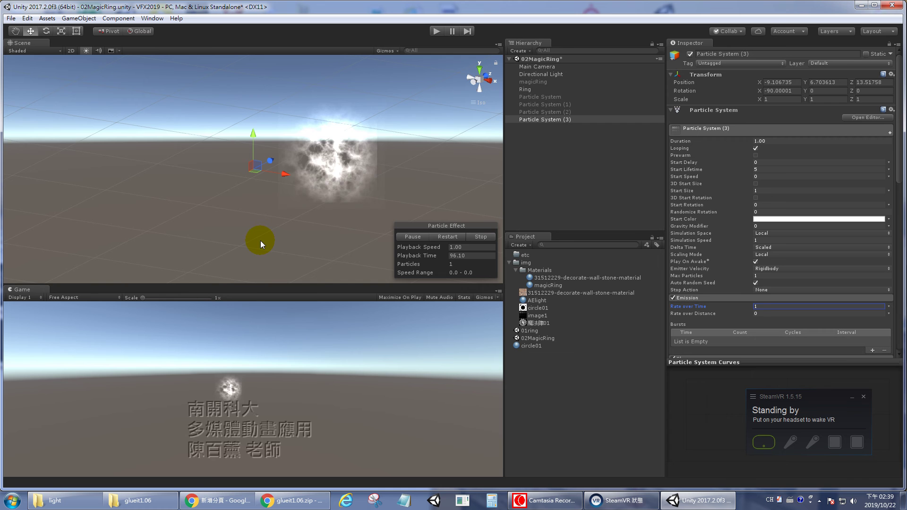
{"action": "key", "text": "BackSpace"}
{"action": "type", "text": "6"}
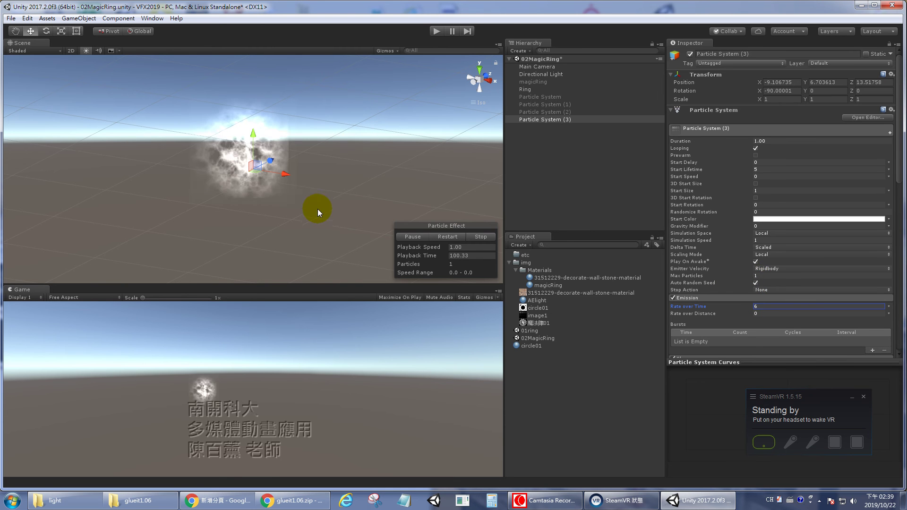
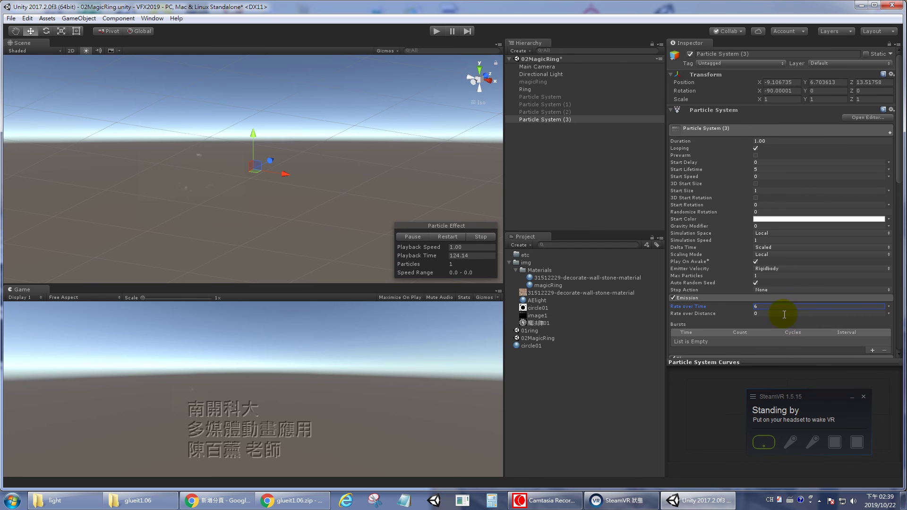
Try World as the Render Alignment in Particle System (3)'s Renderer module, and set it to Local.
{"action": "scroll", "coordinate": [783, 312], "scroll_direction": "down", "scroll_amount": 3}
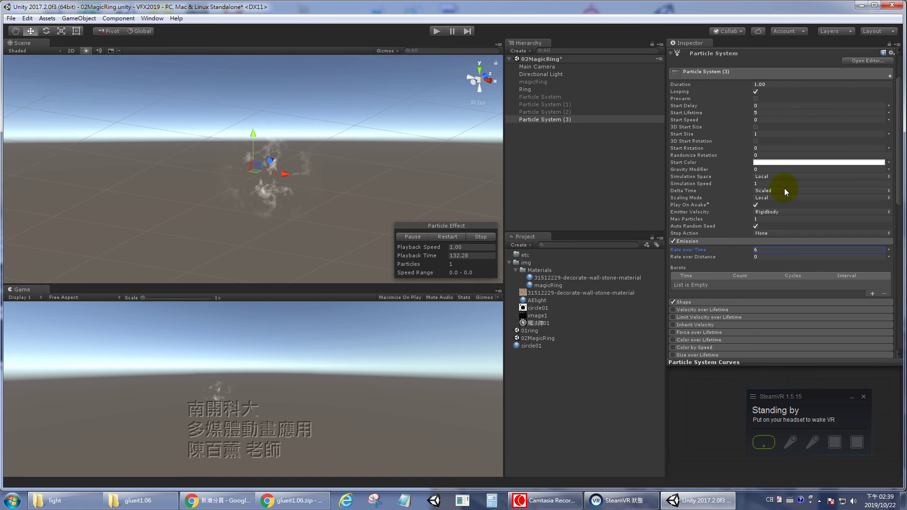
{"action": "scroll", "coordinate": [806, 272], "scroll_direction": "down", "scroll_amount": 6}
{"action": "scroll", "coordinate": [807, 270], "scroll_direction": "down", "scroll_amount": 7}
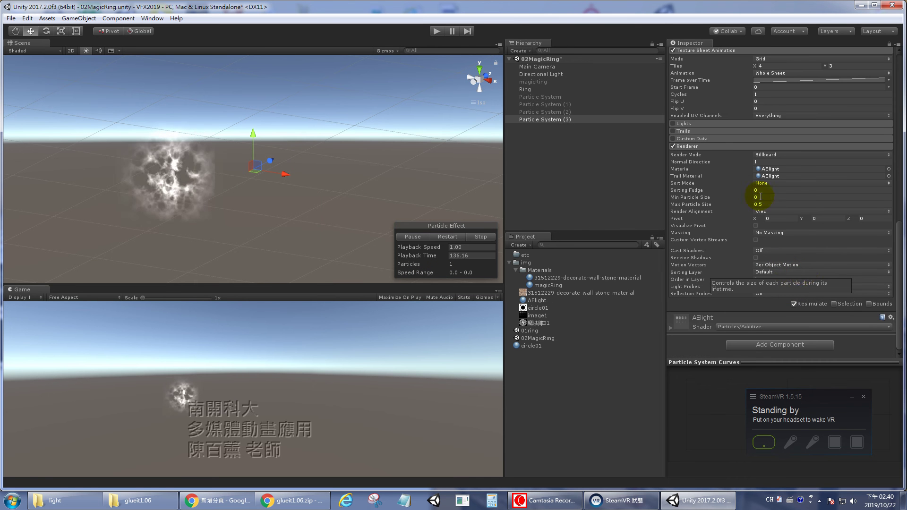
{"action": "scroll", "coordinate": [775, 178], "scroll_direction": "up", "scroll_amount": 1}
{"action": "scroll", "coordinate": [775, 178], "scroll_direction": "up", "scroll_amount": 15}
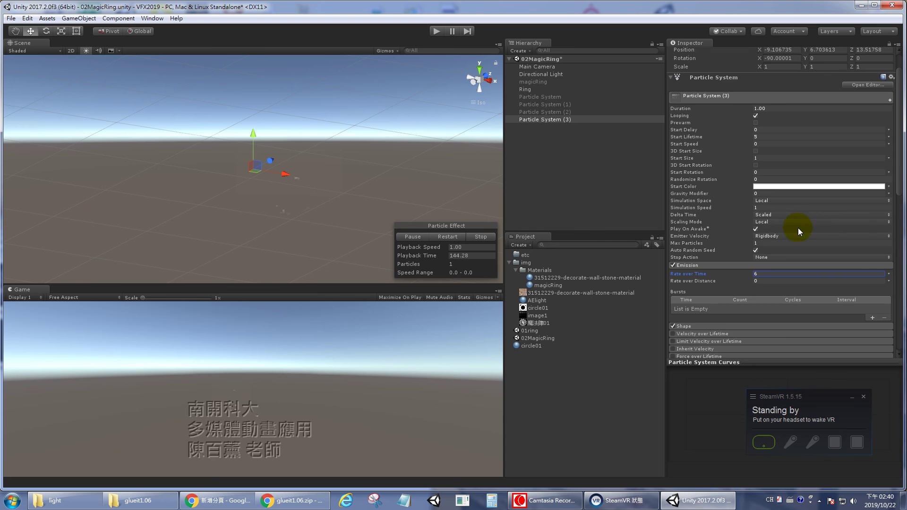
{"action": "scroll", "coordinate": [798, 227], "scroll_direction": "down", "scroll_amount": 15}
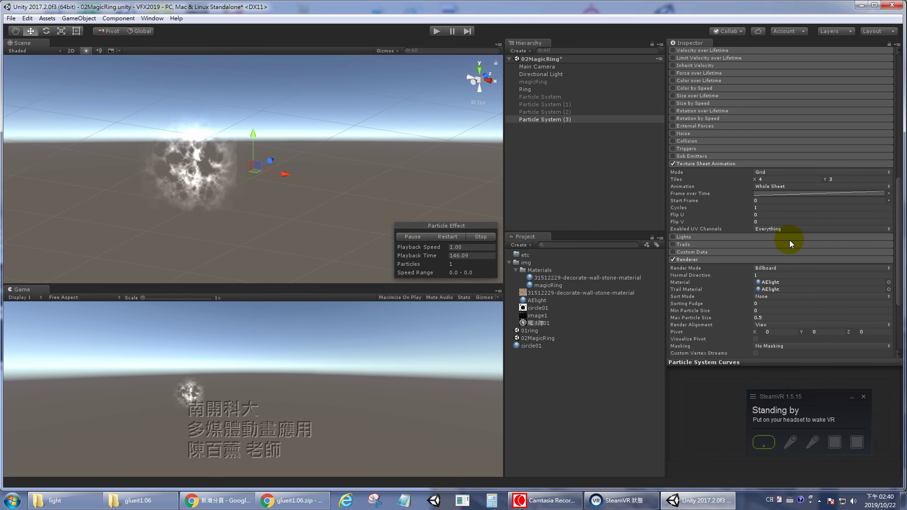
{"action": "left_click", "coordinate": [773, 299]}
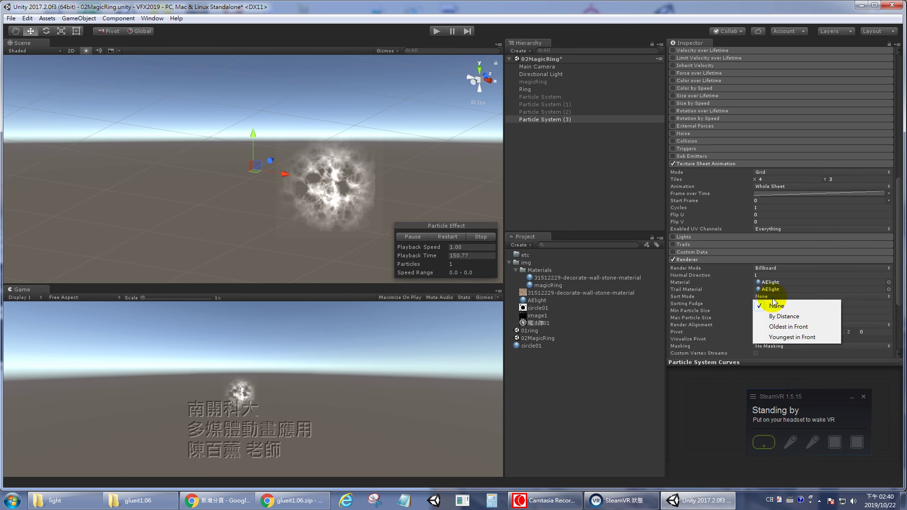
{"action": "left_click_drag", "start_coordinate": [899, 222], "coordinate": [902, 246]}
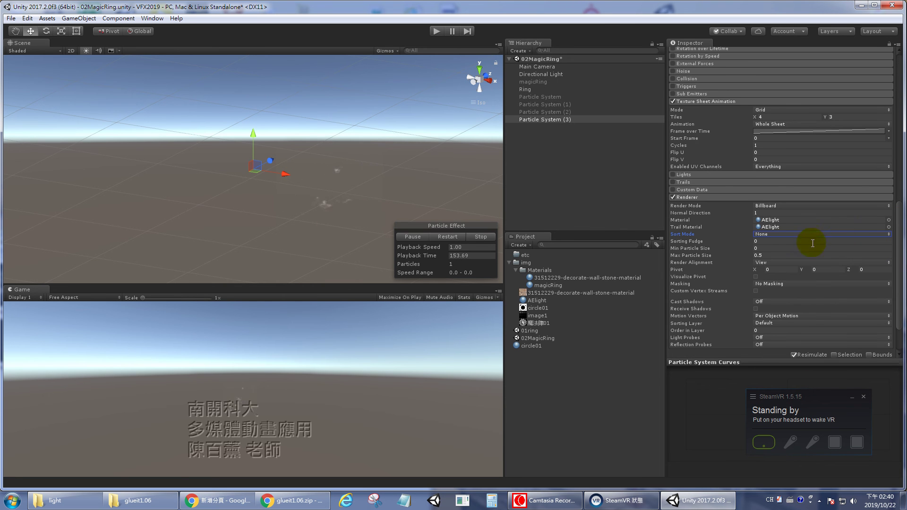
{"action": "left_click", "coordinate": [805, 262]}
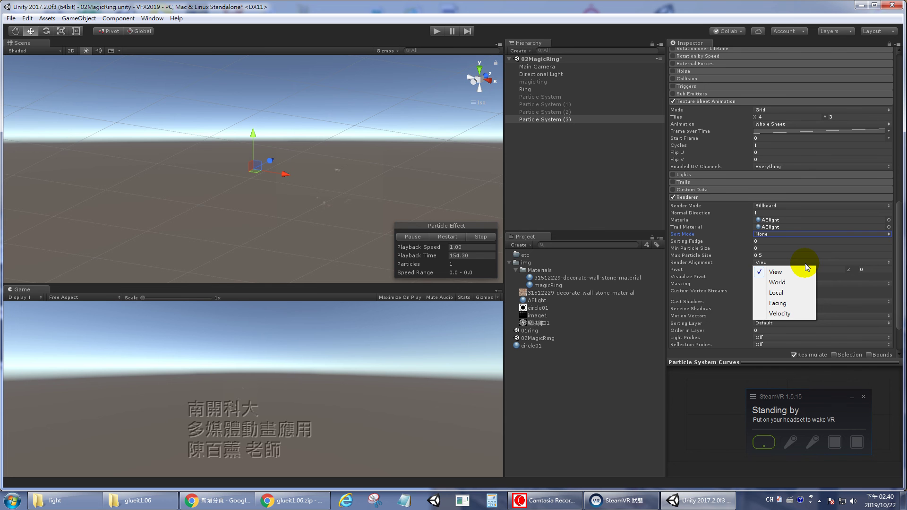
{"action": "left_click", "coordinate": [799, 281]}
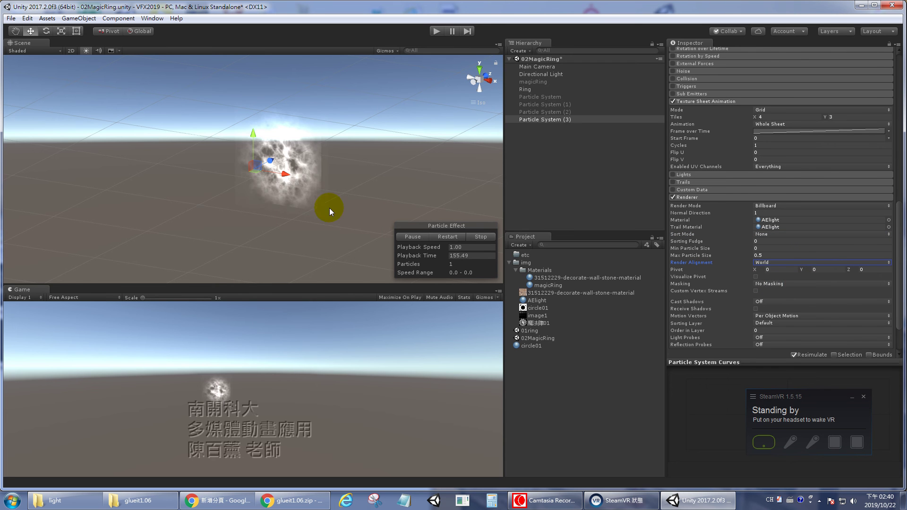
{"action": "left_click", "coordinate": [784, 263]}
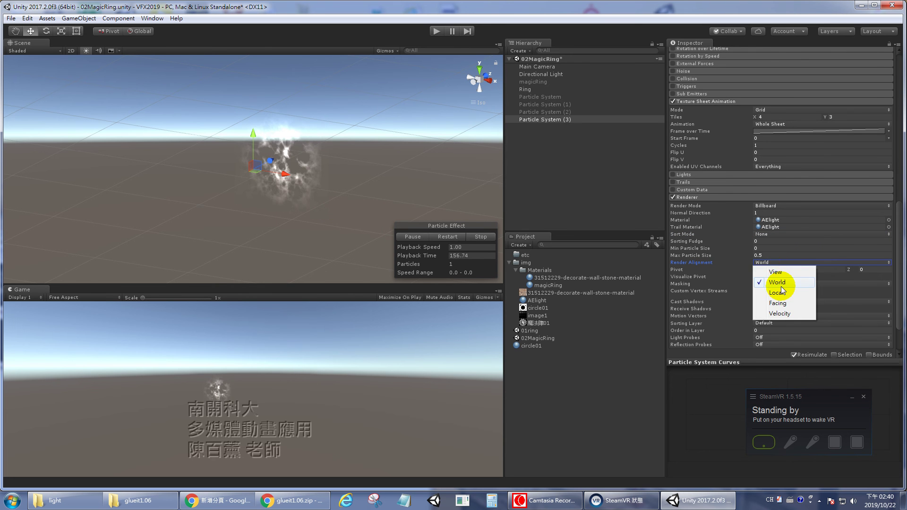
{"action": "left_click", "coordinate": [778, 292]}
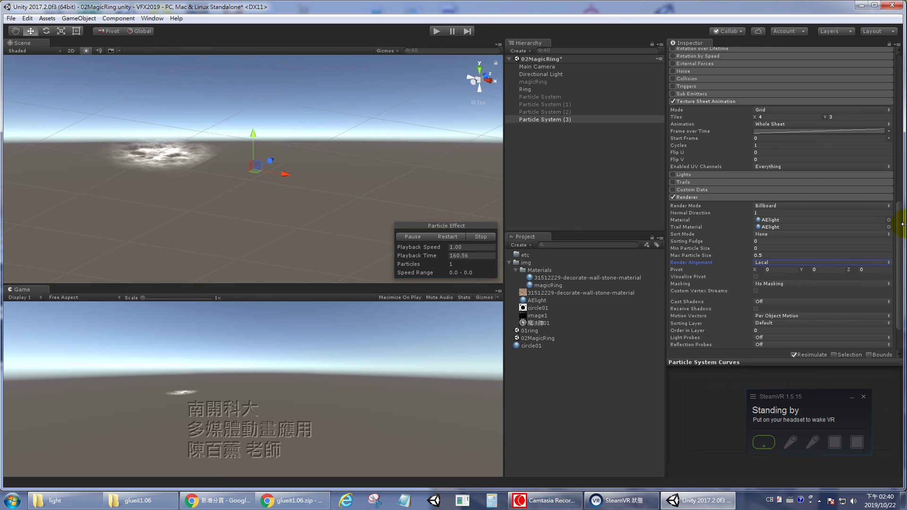
Expand Particle System (3)'s Shape module and set the cone's Angle to 24.09 and Radius to 0.9.
{"action": "left_click_drag", "start_coordinate": [897, 218], "coordinate": [883, 89]}
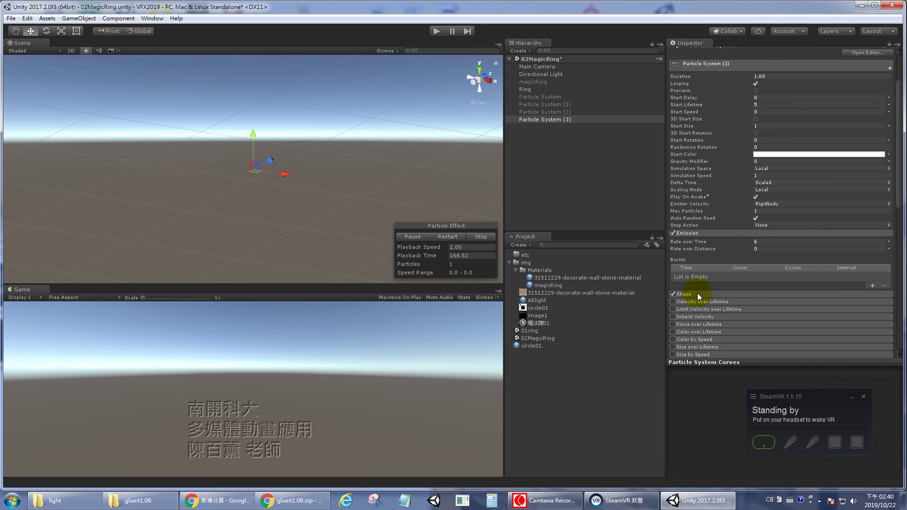
{"action": "left_click", "coordinate": [698, 293]}
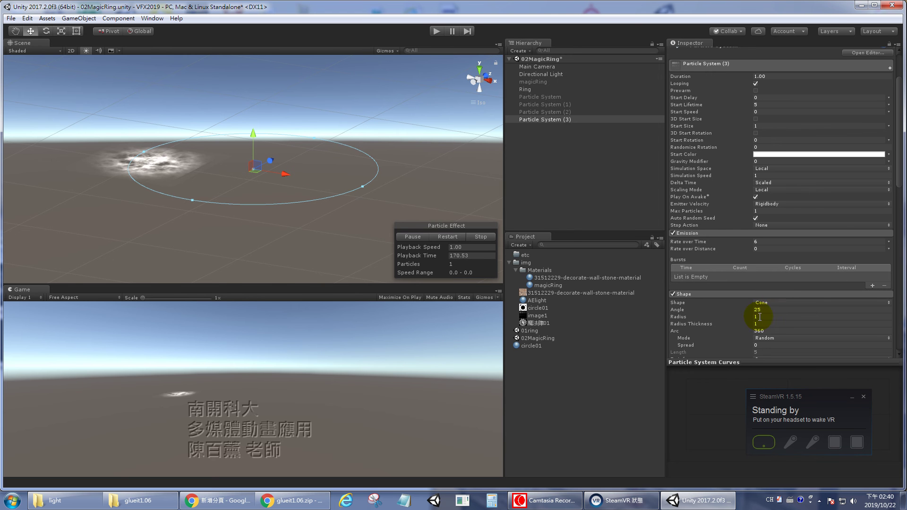
{"action": "mouse_move", "coordinate": [752, 309]}
{"action": "left_mouse_down"}
{"action": "mouse_move", "coordinate": [767, 313]}
{"action": "mouse_move", "coordinate": [749, 317]}
{"action": "left_mouse_up"}
{"action": "left_click_drag", "start_coordinate": [750, 317], "coordinate": [752, 318]}
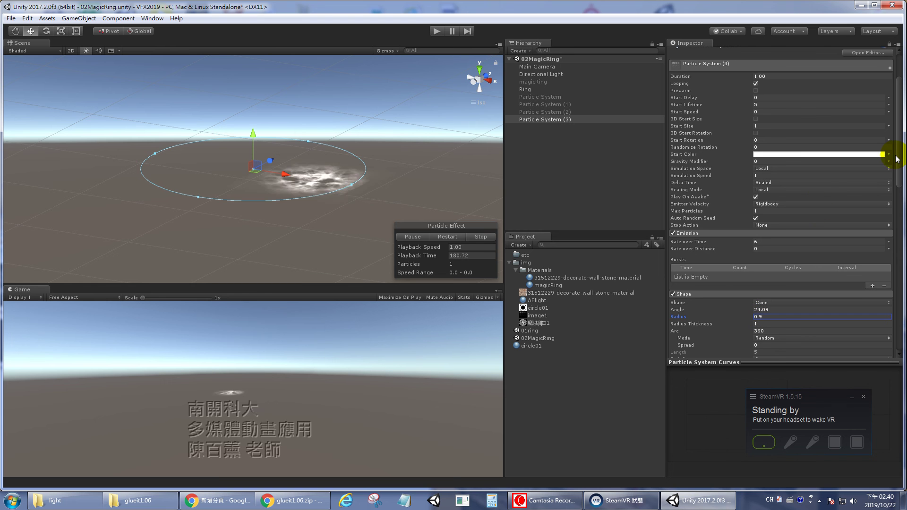
Raise Particle System (3)'s Max Particles to 6 and adjust its Start Speed to 0.22.
{"action": "left_click_drag", "start_coordinate": [900, 157], "coordinate": [900, 134]}
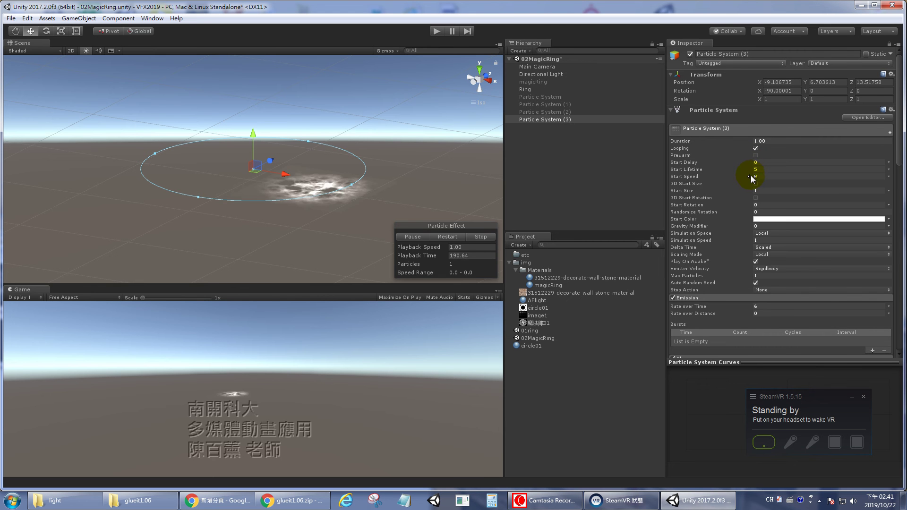
{"action": "left_click_drag", "start_coordinate": [753, 178], "coordinate": [760, 180]}
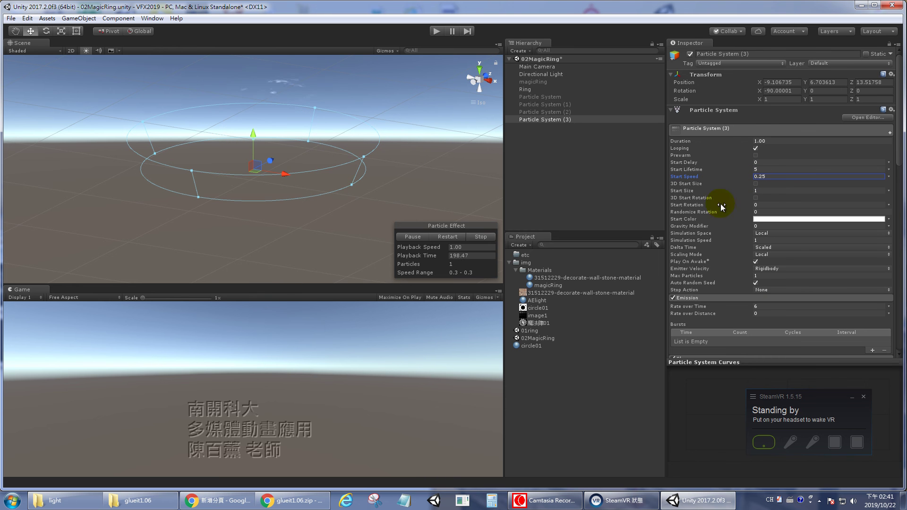
{"action": "left_click_drag", "start_coordinate": [752, 278], "coordinate": [757, 280]}
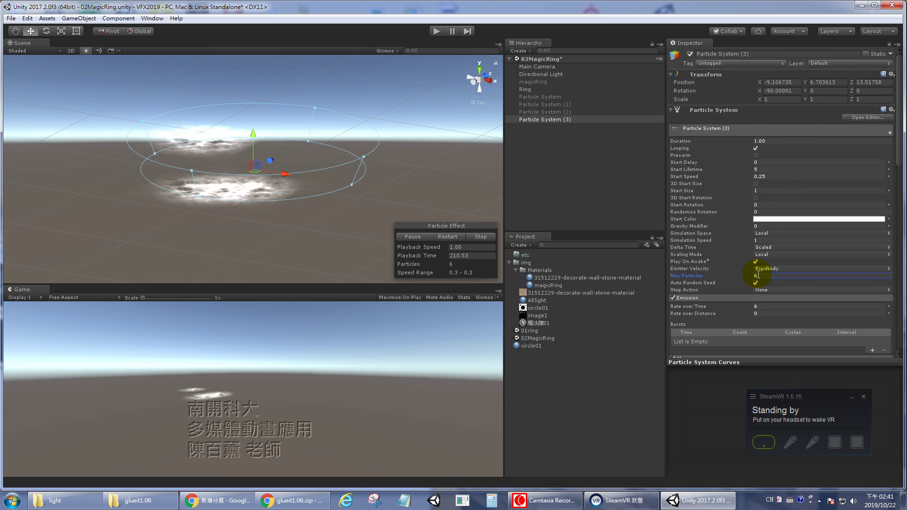
{"action": "mouse_move", "coordinate": [748, 174]}
{"action": "left_mouse_down"}
{"action": "mouse_move", "coordinate": [737, 175]}
{"action": "mouse_move", "coordinate": [750, 175]}
{"action": "left_mouse_up"}
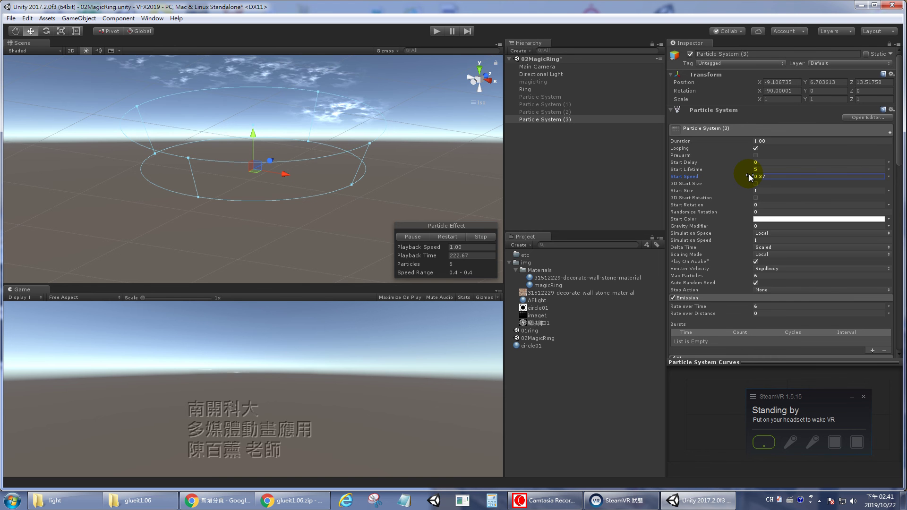
{"action": "left_click_drag", "start_coordinate": [750, 173], "coordinate": [746, 174]}
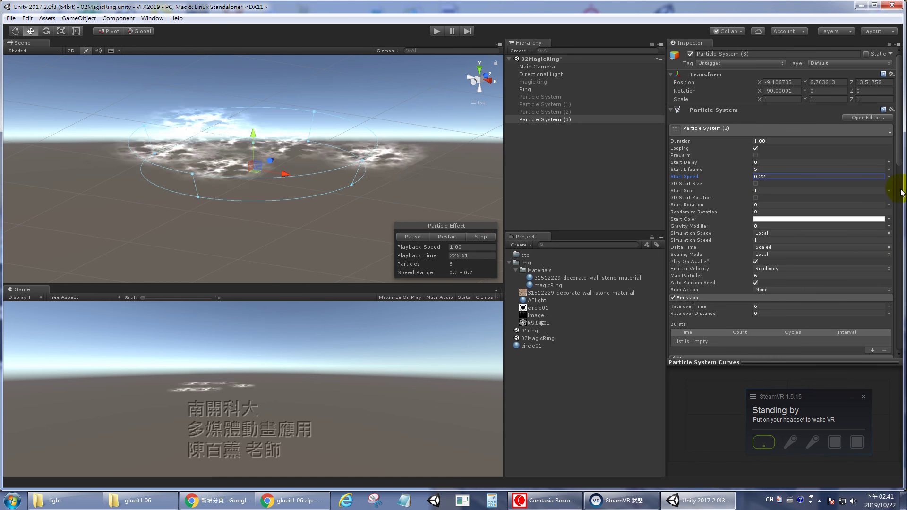
Try Circle as Particle System (3)'s emitter shape, and set the shape to Edge.
{"action": "scroll", "coordinate": [898, 170], "scroll_direction": "down", "scroll_amount": 5}
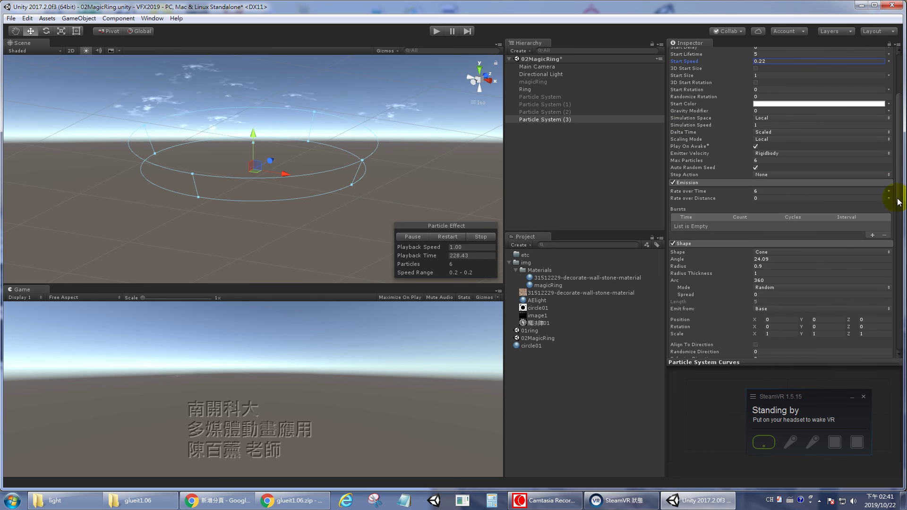
{"action": "left_click", "coordinate": [806, 252]}
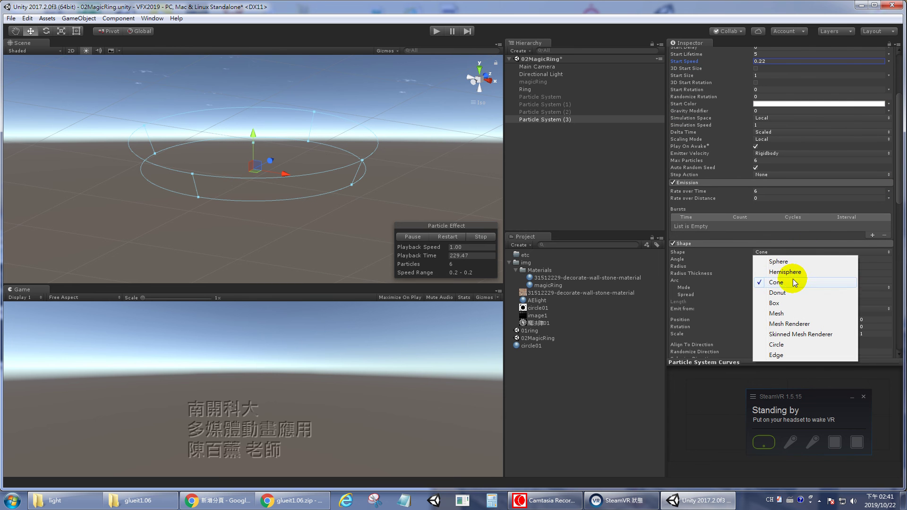
{"action": "left_click", "coordinate": [785, 345]}
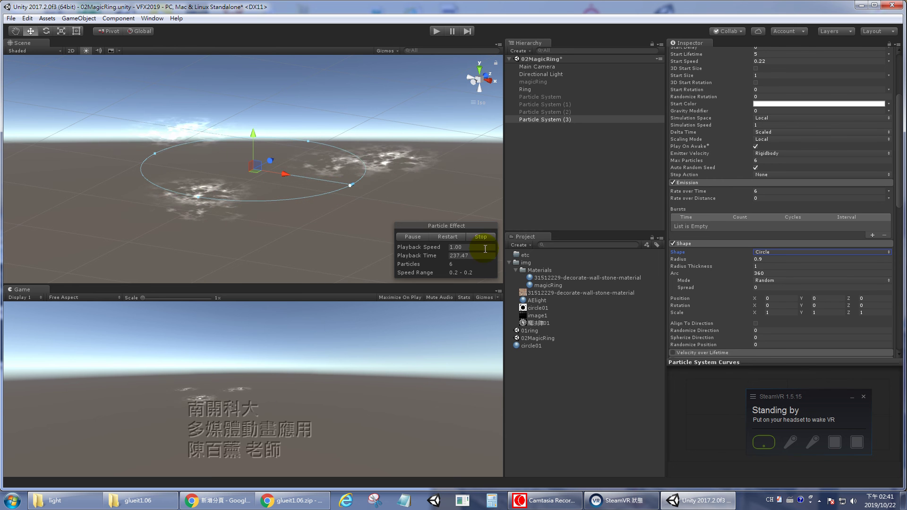
{"action": "left_click", "coordinate": [775, 255]}
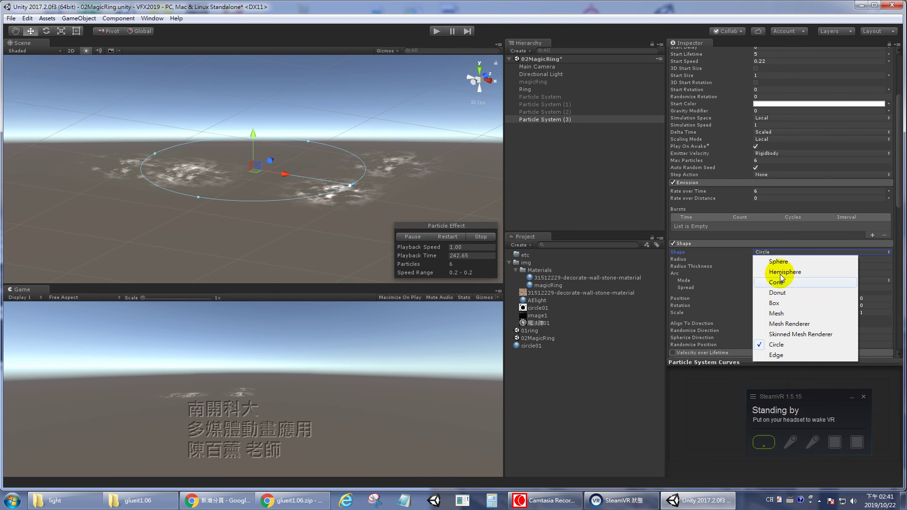
{"action": "left_click", "coordinate": [795, 355]}
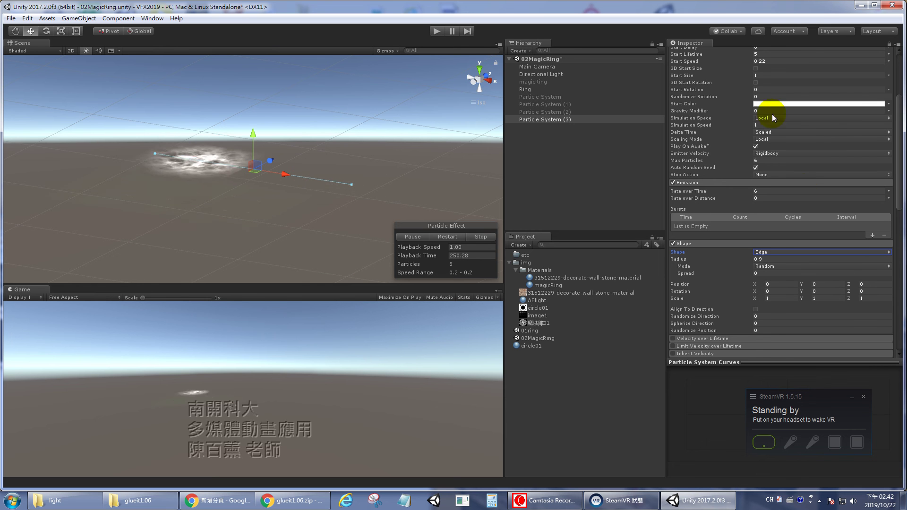
Make Particle System (3)'s Start Size random between the constants 1 and 4.51, and reduce Max Particles to 2.
{"action": "scroll", "coordinate": [899, 117], "scroll_direction": "up", "scroll_amount": 3}
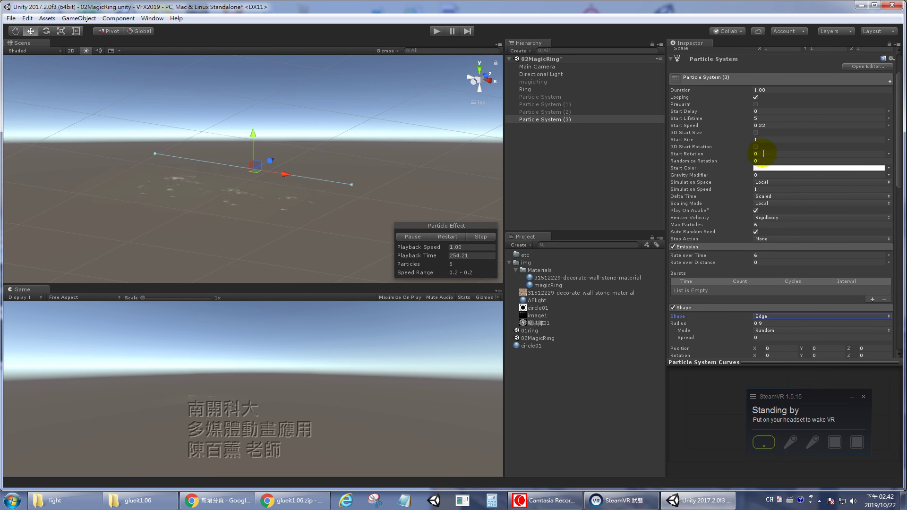
{"action": "left_click", "coordinate": [887, 139]}
{"action": "left_click", "coordinate": [868, 174]}
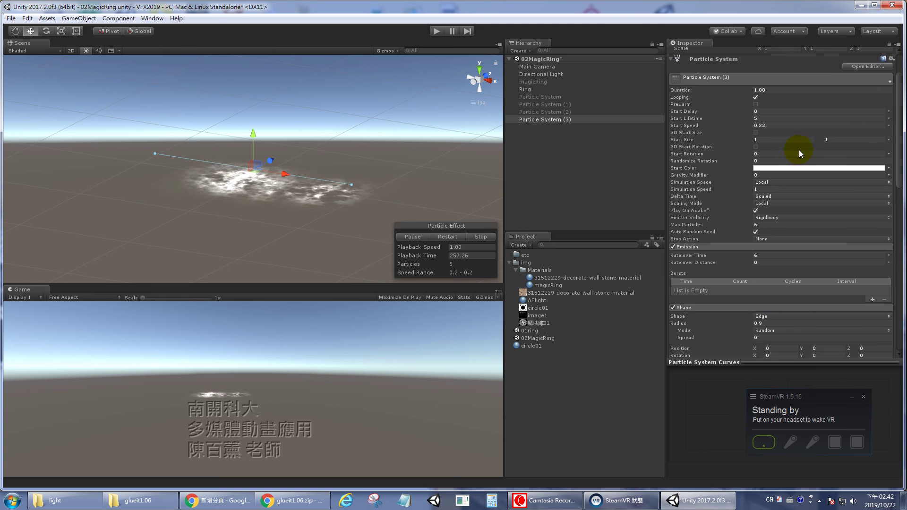
{"action": "left_click", "coordinate": [758, 139]}
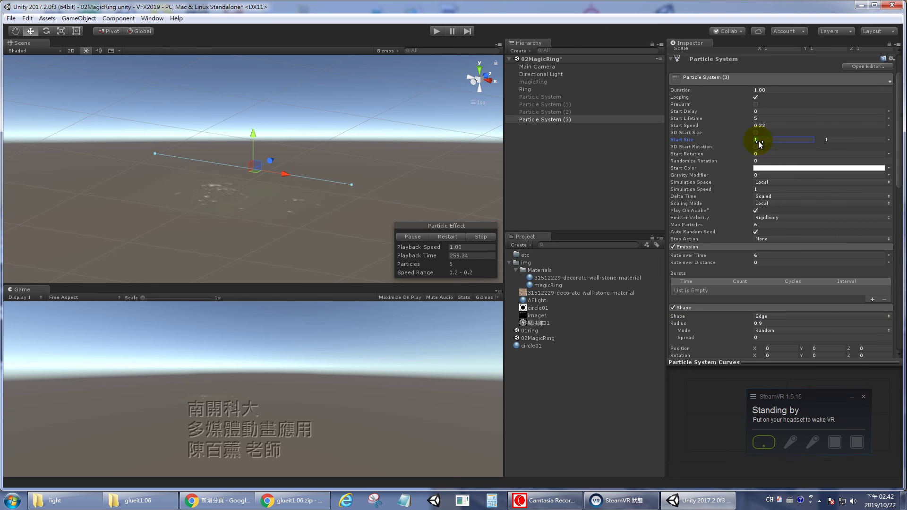
{"action": "left_click", "coordinate": [826, 140]}
{"action": "type", "text": "3.25"}
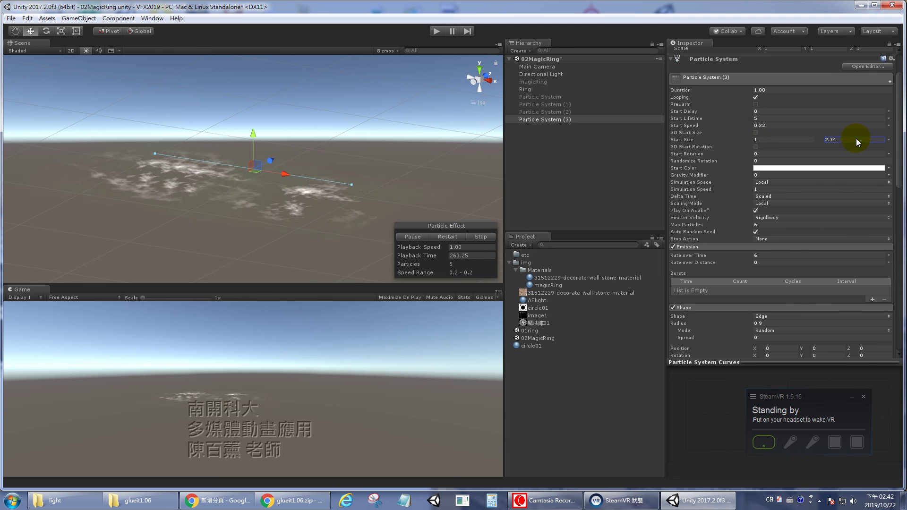
{"action": "left_click_drag", "start_coordinate": [881, 138], "coordinate": [832, 143]}
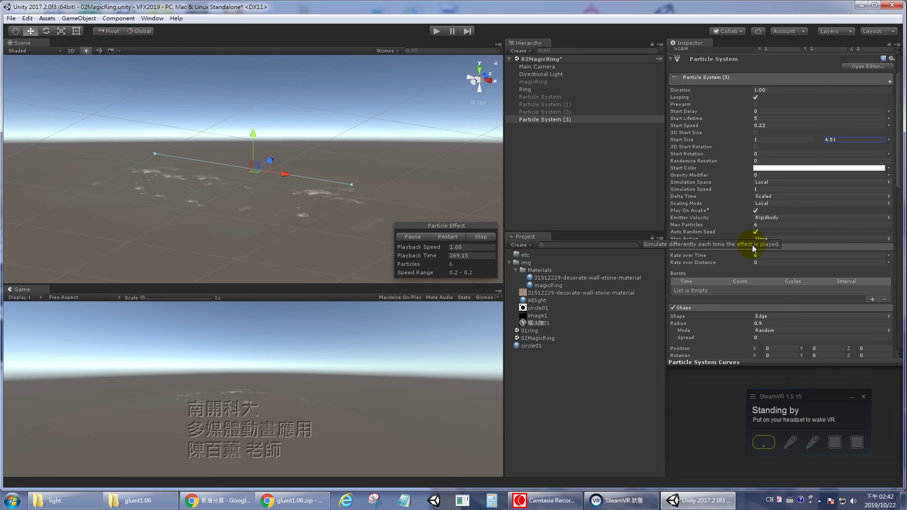
{"action": "left_click_drag", "start_coordinate": [751, 226], "coordinate": [749, 228]}
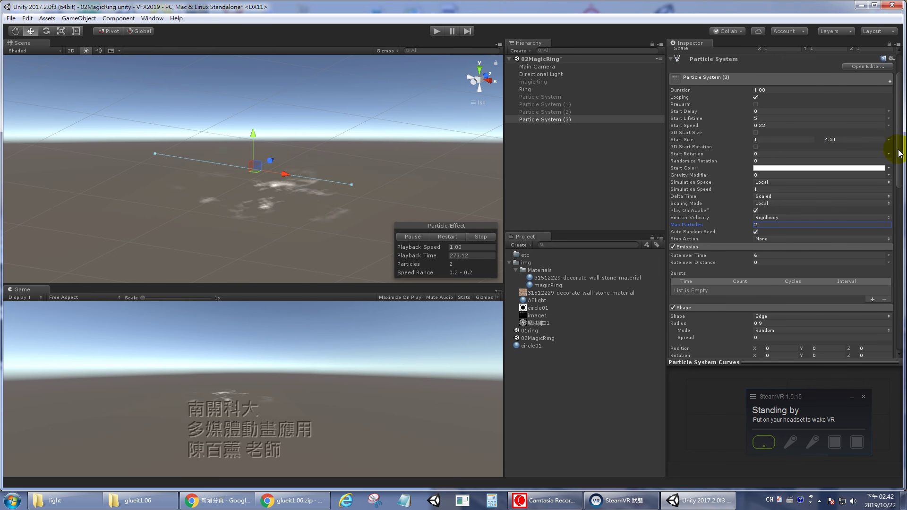
Enable Size over Lifetime on Particle System (3) and display its Size curve in the curve editor.
{"action": "scroll", "coordinate": [899, 153], "scroll_direction": "down", "scroll_amount": 3}
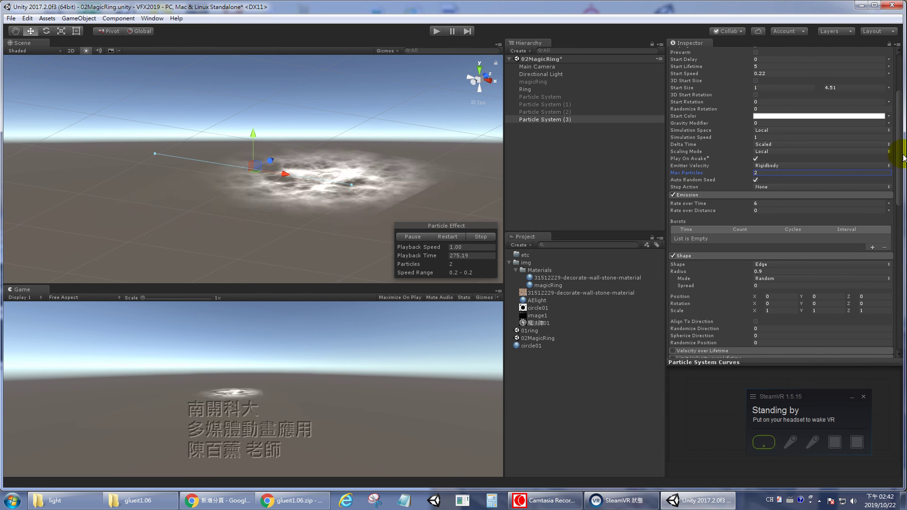
{"action": "left_click_drag", "start_coordinate": [899, 151], "coordinate": [895, 237]}
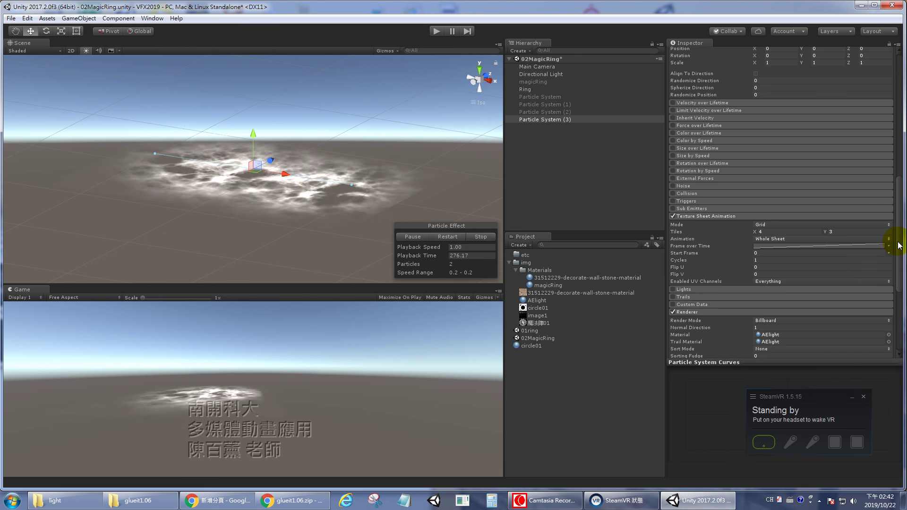
{"action": "left_click", "coordinate": [673, 148]}
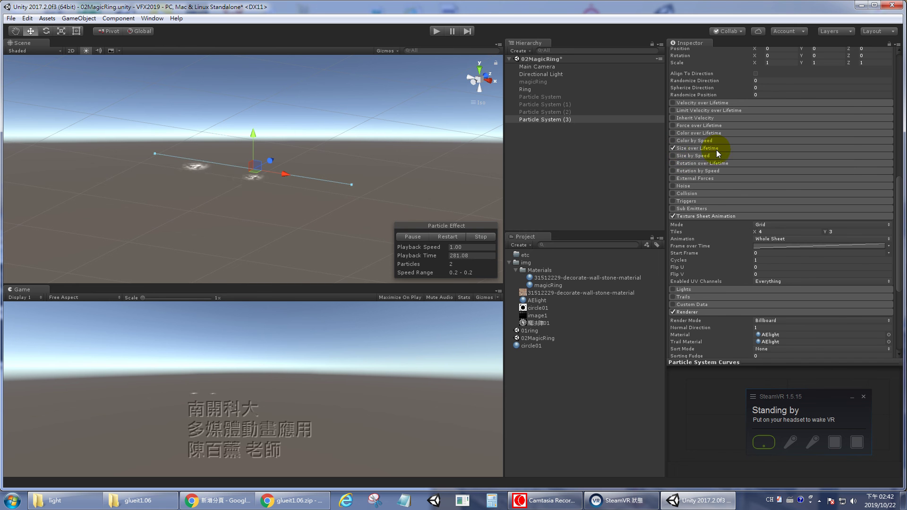
{"action": "left_click", "coordinate": [869, 164]}
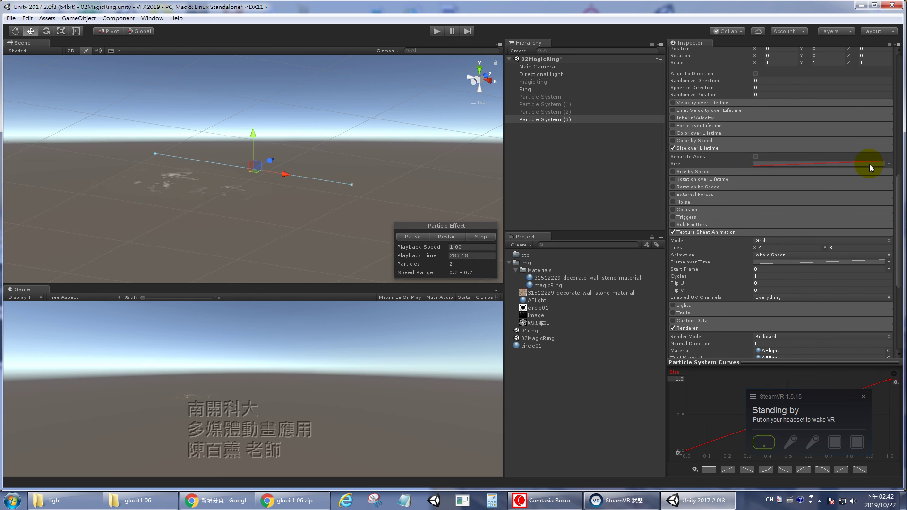
{"action": "left_click_drag", "start_coordinate": [900, 279], "coordinate": [901, 297]}
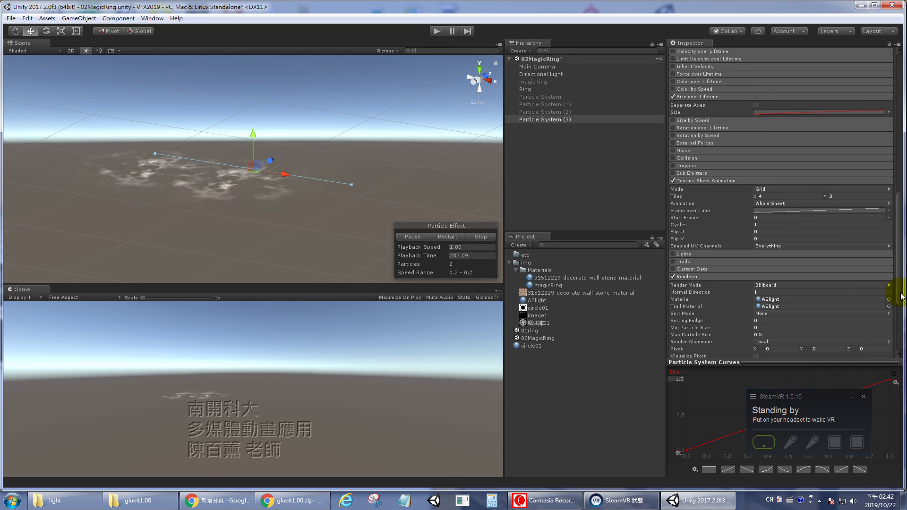
{"action": "scroll", "coordinate": [887, 278], "scroll_direction": "down", "scroll_amount": 5}
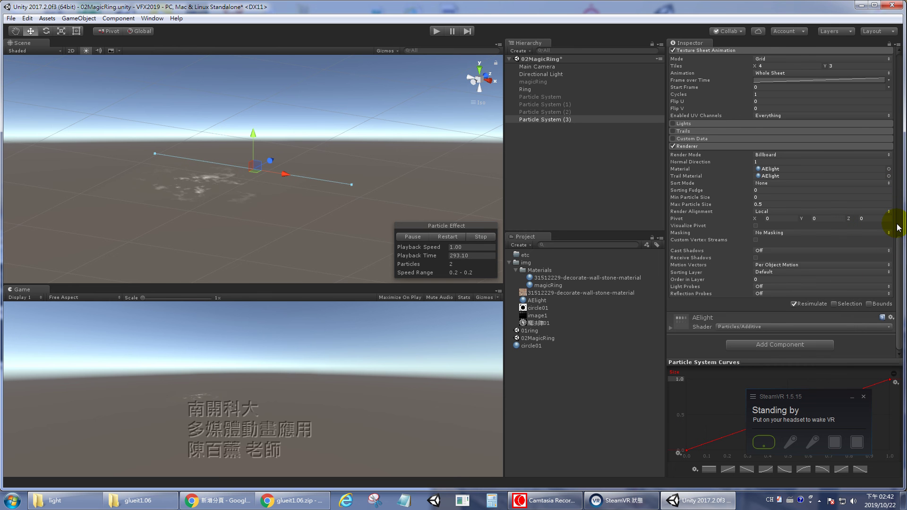
Enable Rotation over Lifetime on Particle System (3).
{"action": "scroll", "coordinate": [748, 195], "scroll_direction": "up", "scroll_amount": 5}
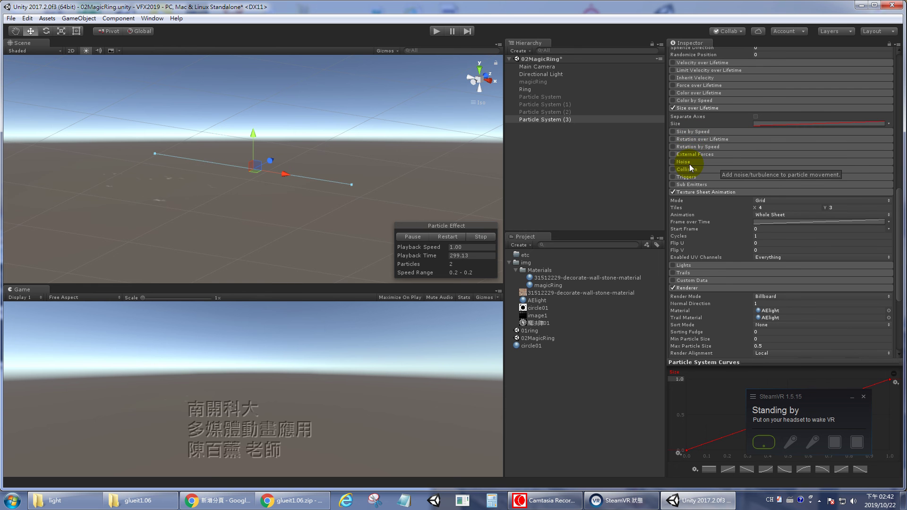
{"action": "left_click", "coordinate": [693, 140]}
{"action": "left_click", "coordinate": [672, 139]}
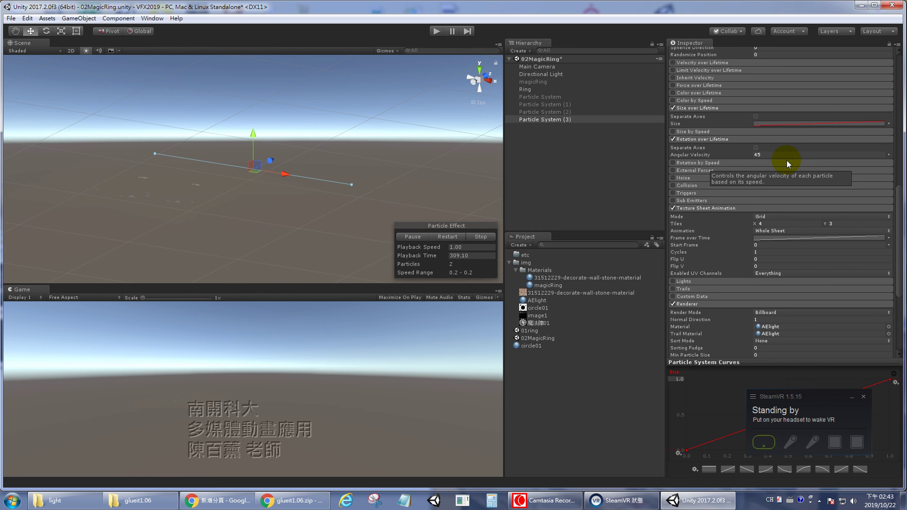
Make Particle System (3)'s Start Color random between two colors, and set the first color to a saturated sky blue.
{"action": "left_click_drag", "start_coordinate": [901, 210], "coordinate": [891, 110]}
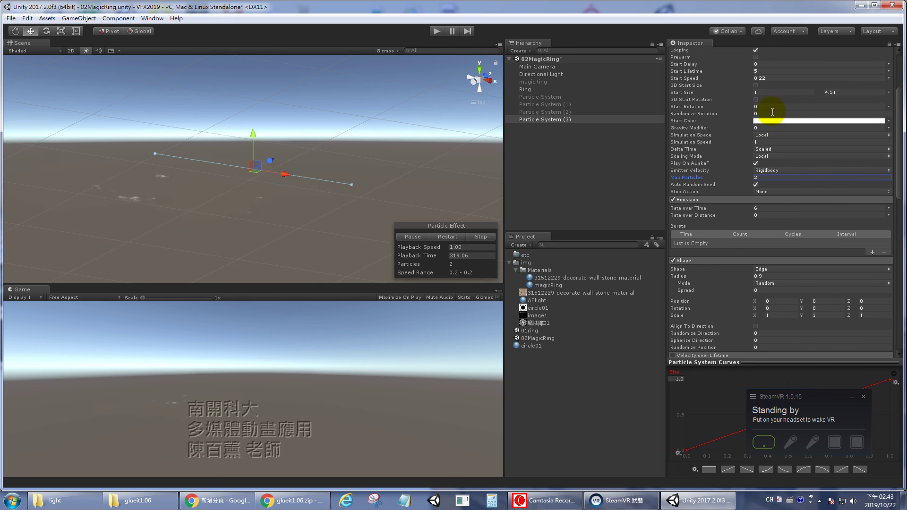
{"action": "left_click", "coordinate": [889, 123]}
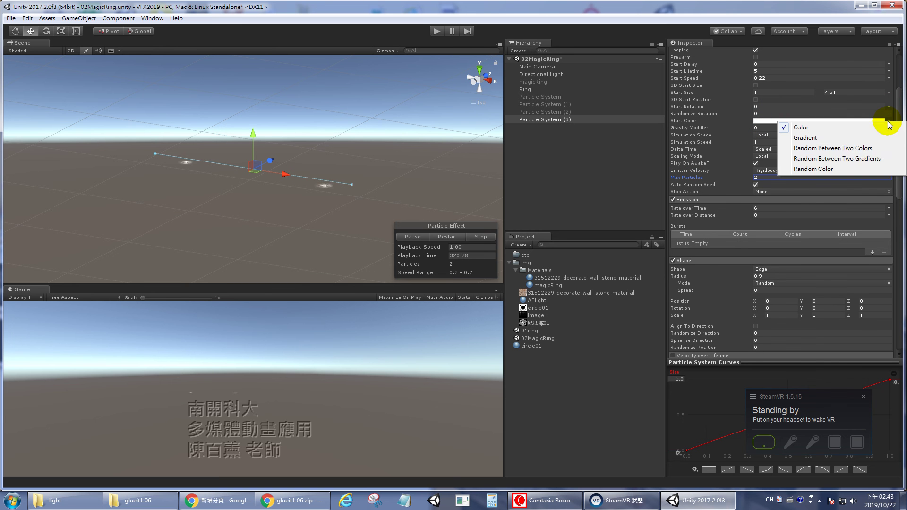
{"action": "left_click", "coordinate": [857, 151]}
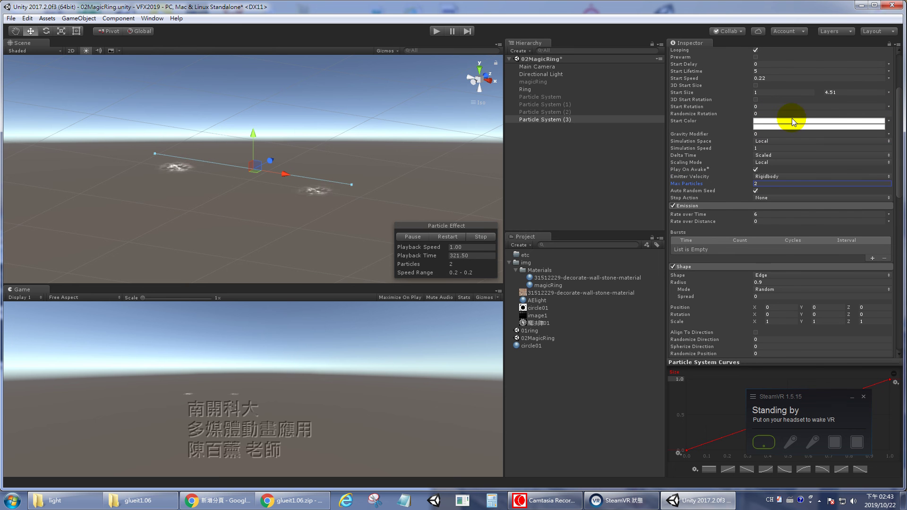
{"action": "left_click", "coordinate": [792, 121]}
{"action": "left_click_drag", "start_coordinate": [622, 134], "coordinate": [622, 127]}
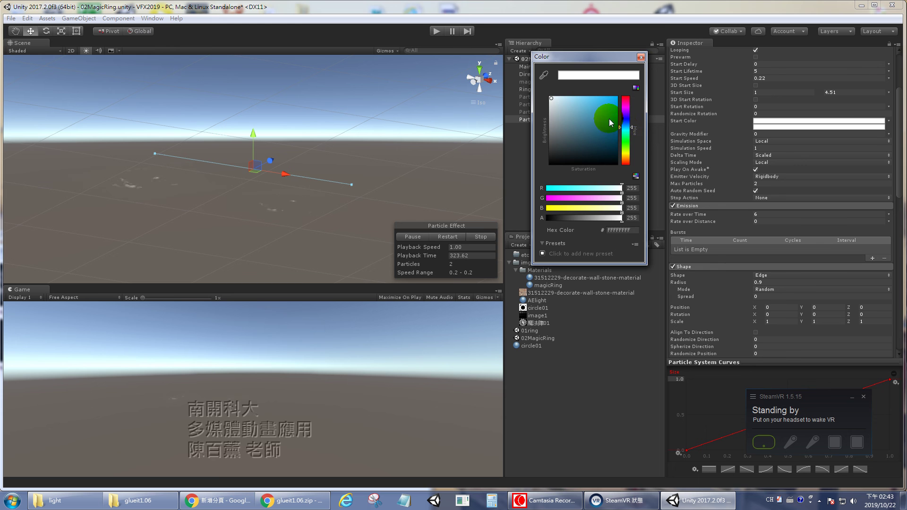
{"action": "left_click", "coordinate": [615, 99]}
{"action": "left_click", "coordinate": [642, 57]}
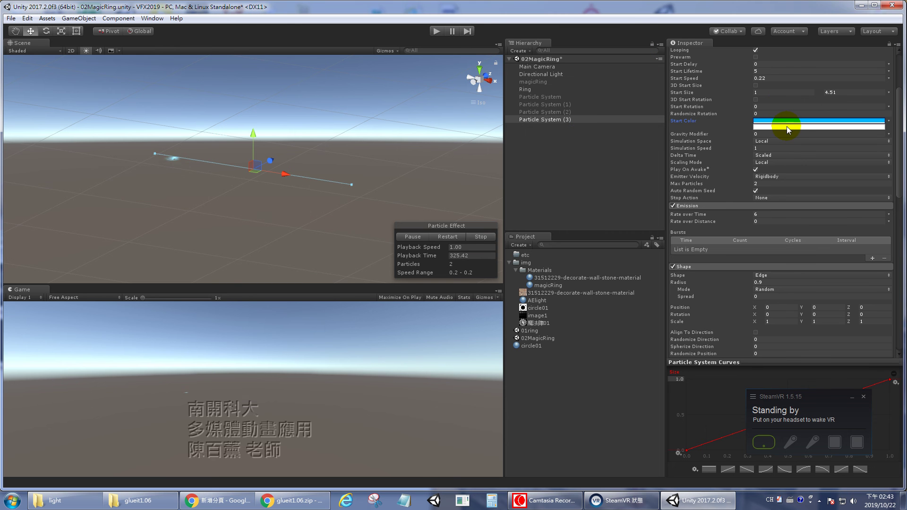
Set the second Start Color of Particle System (3) to light red FF6060FF.
{"action": "left_click", "coordinate": [786, 126]}
{"action": "left_click_drag", "start_coordinate": [579, 118], "coordinate": [591, 98]}
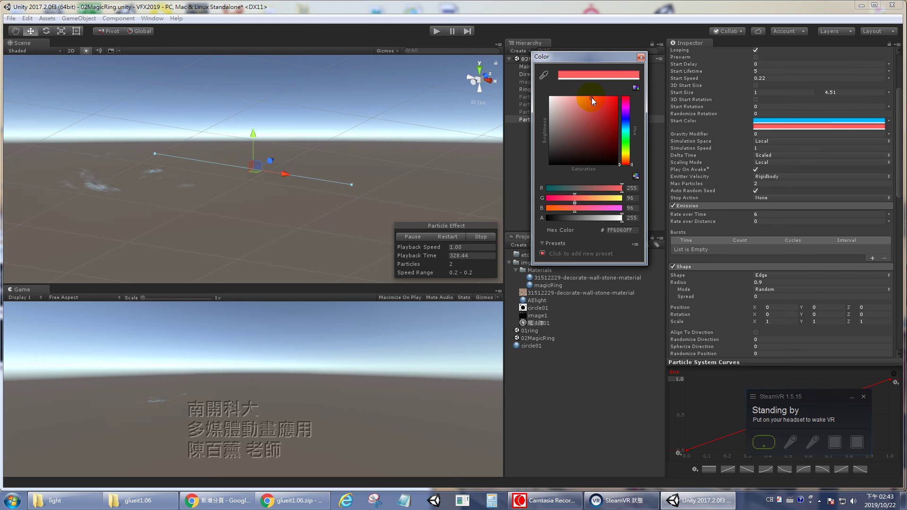
{"action": "left_click", "coordinate": [641, 57]}
Enable Color over Lifetime and shape its gradient's alpha: 0 at the start, an opaque key at 64.7%, and 0 at the end.
{"action": "left_click_drag", "start_coordinate": [900, 139], "coordinate": [904, 245]}
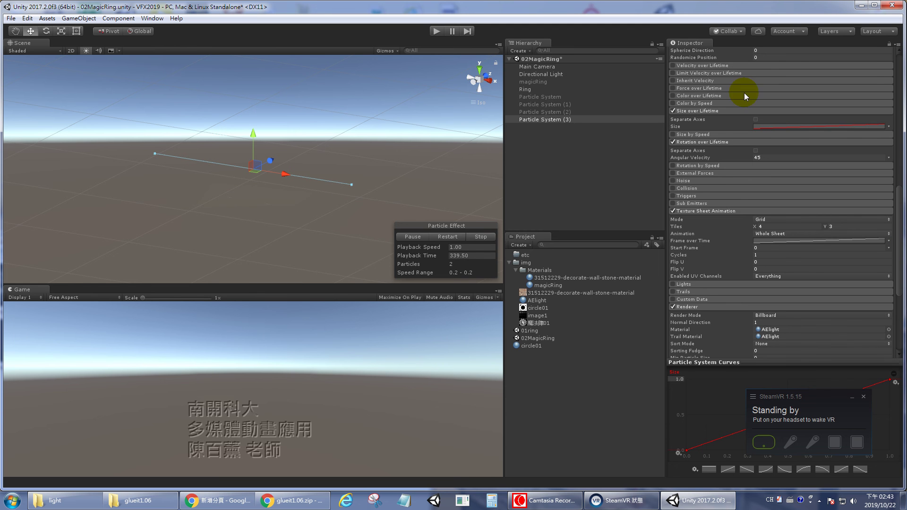
{"action": "left_click", "coordinate": [673, 96]}
{"action": "left_click", "coordinate": [688, 95]}
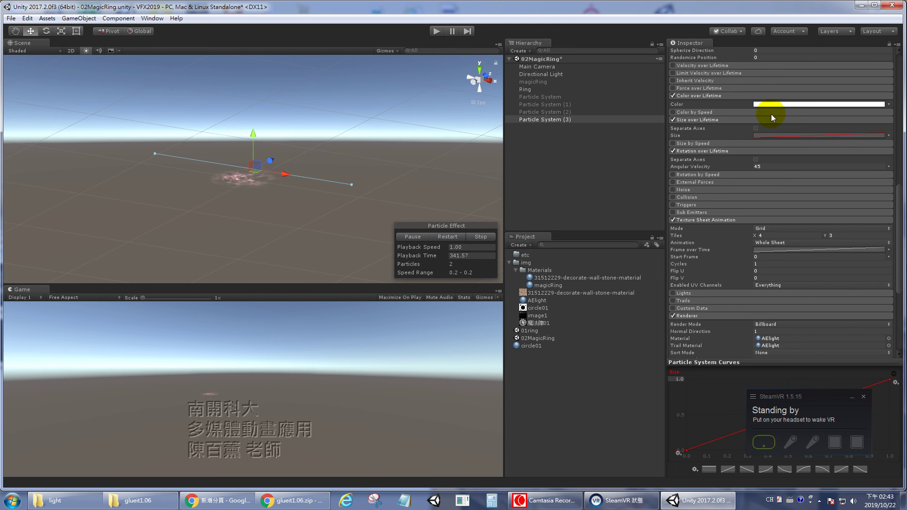
{"action": "left_click", "coordinate": [798, 106]}
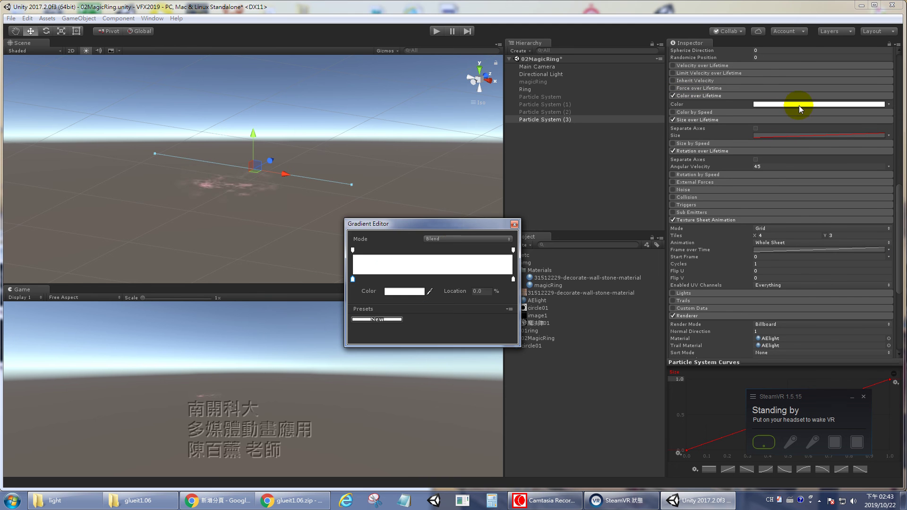
{"action": "left_click", "coordinate": [353, 250]}
{"action": "left_click_drag", "start_coordinate": [415, 292], "coordinate": [335, 287]}
{"action": "left_click", "coordinate": [456, 250]}
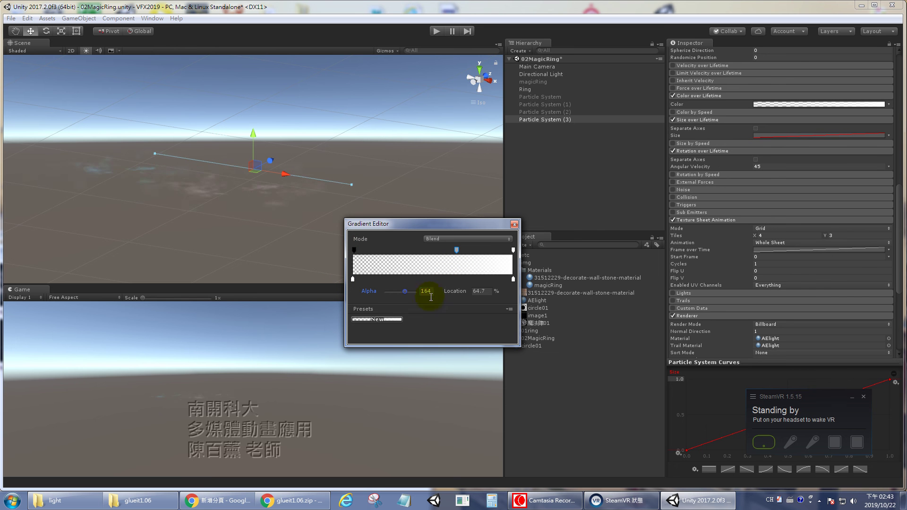
{"action": "left_click_drag", "start_coordinate": [406, 291], "coordinate": [327, 294]}
{"action": "left_click", "coordinate": [513, 250]}
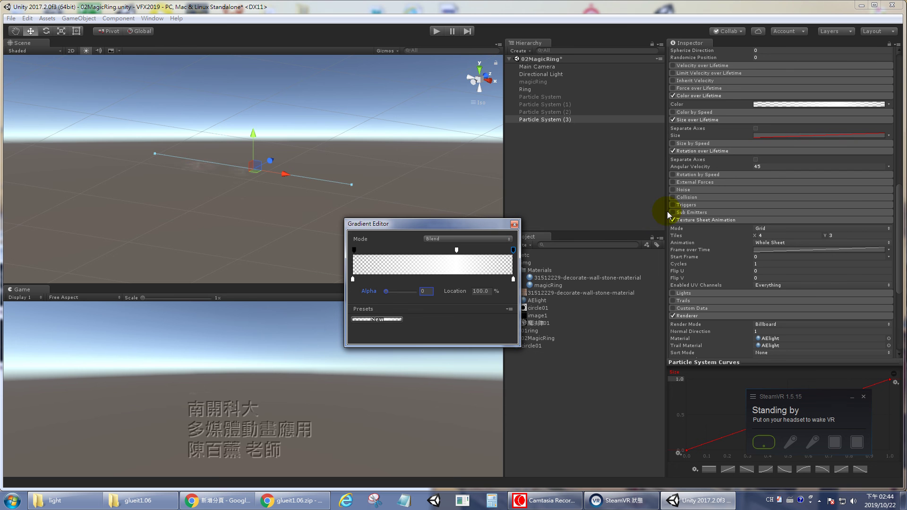
{"action": "left_click_drag", "start_coordinate": [897, 203], "coordinate": [898, 139]}
{"action": "scroll", "coordinate": [902, 127], "scroll_direction": "up", "scroll_amount": 2}
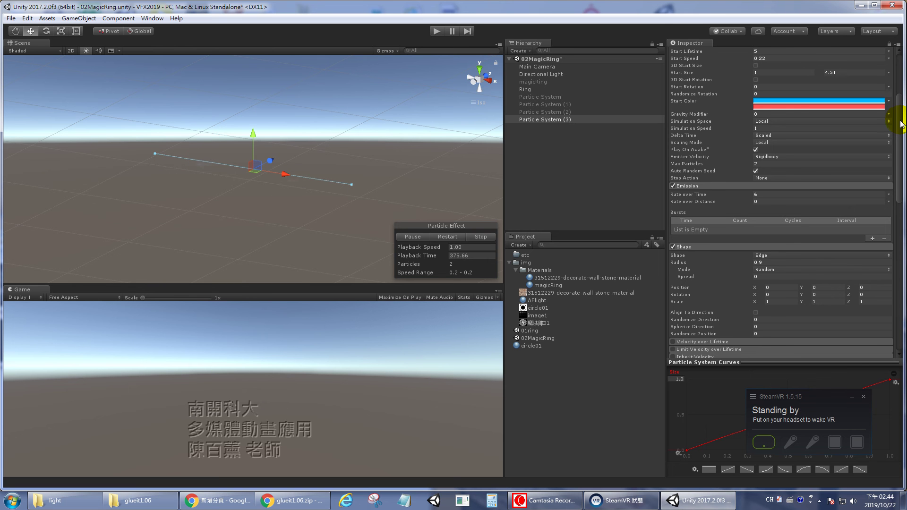
{"action": "scroll", "coordinate": [900, 127], "scroll_direction": "down", "scroll_amount": 4}
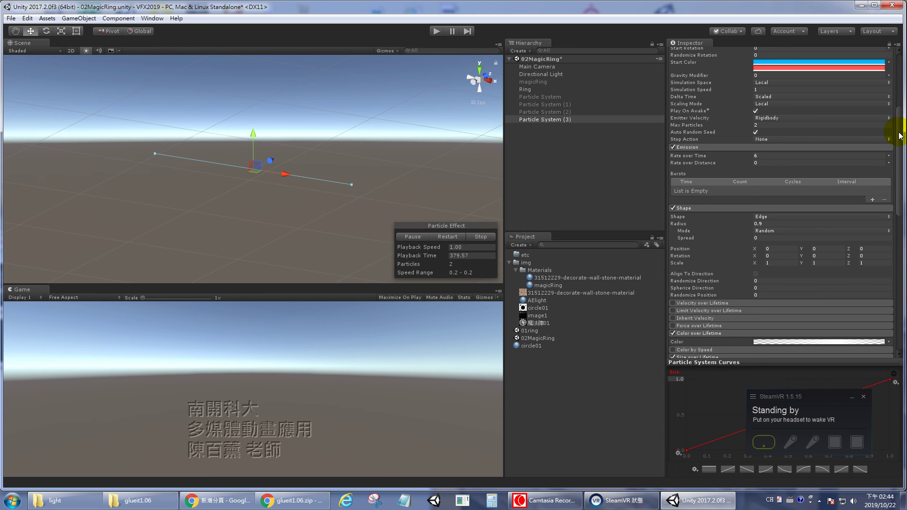
{"action": "left_click_drag", "start_coordinate": [900, 127], "coordinate": [899, 94]}
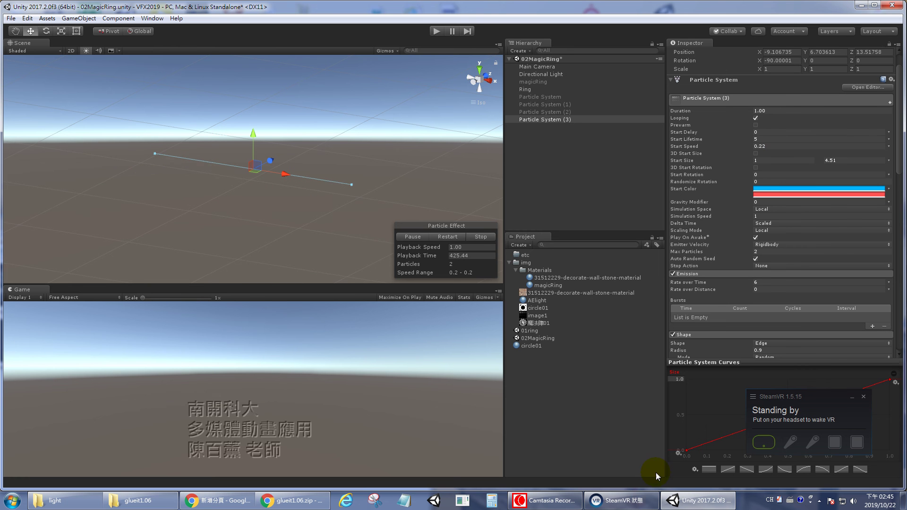
{"action": "left_click", "coordinate": [544, 500]}
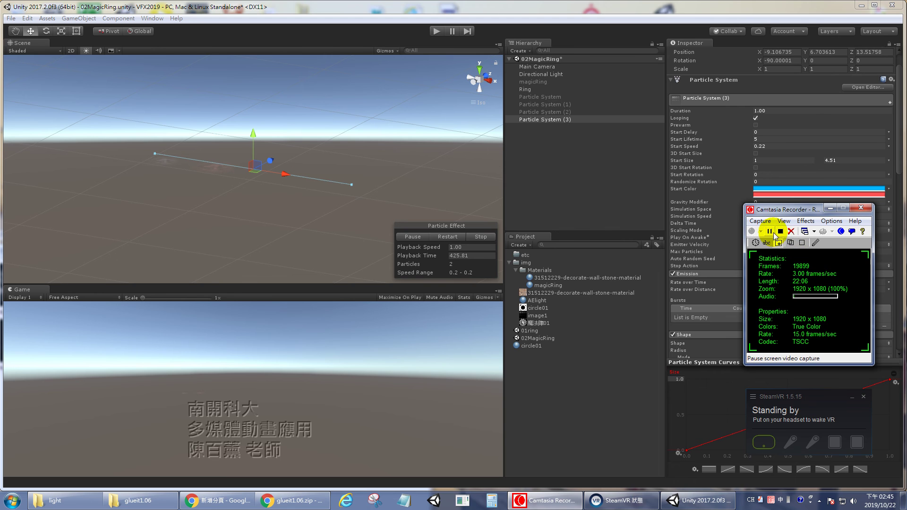